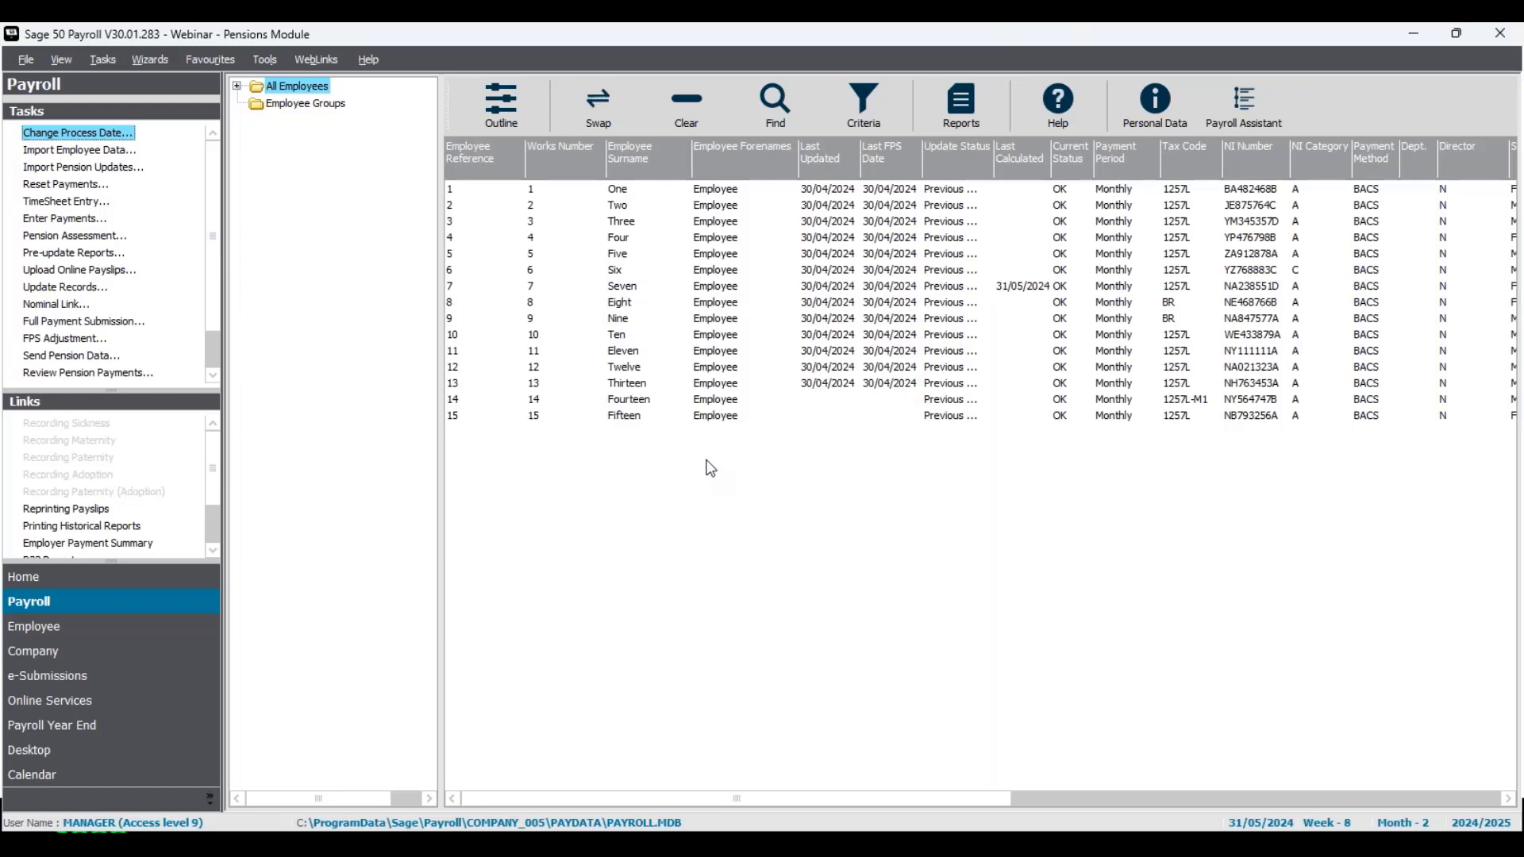
Step: Select every employee except Employee Fifteen in the employee list
left_click(727, 401)
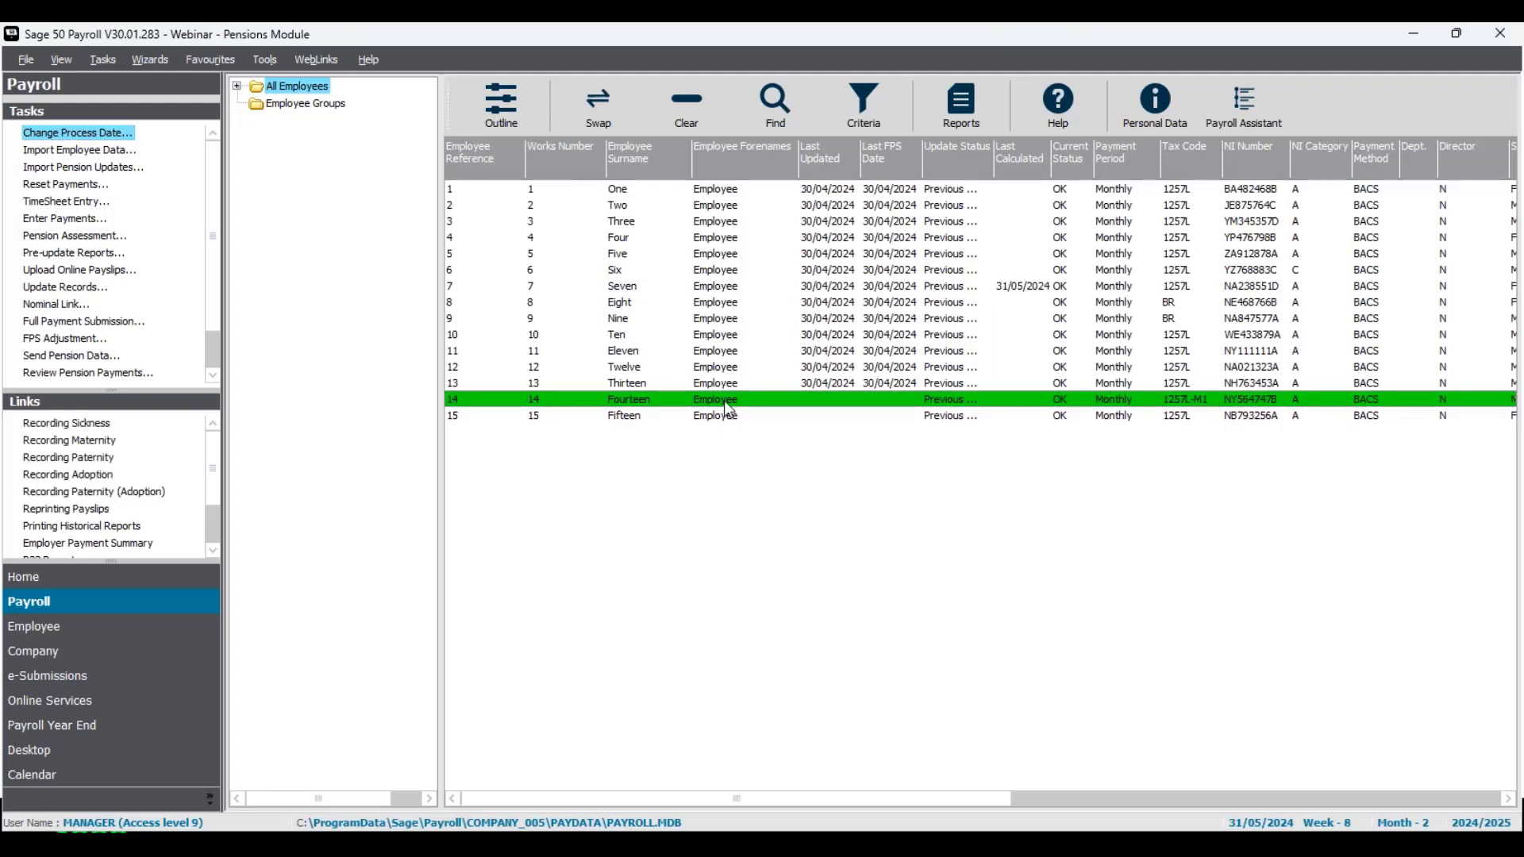
left_click(732, 417)
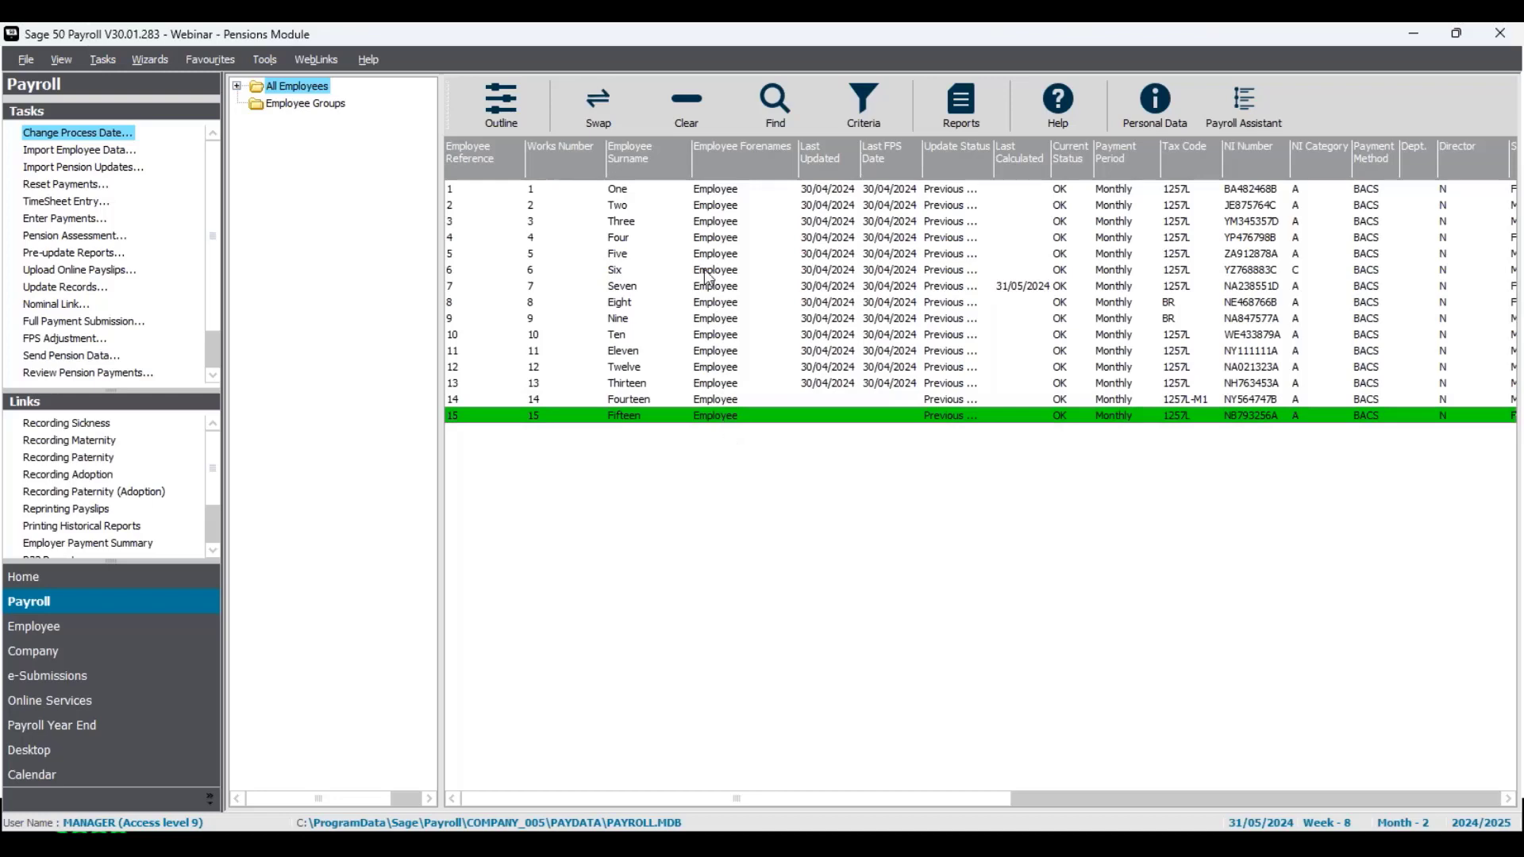
left_click(627, 103)
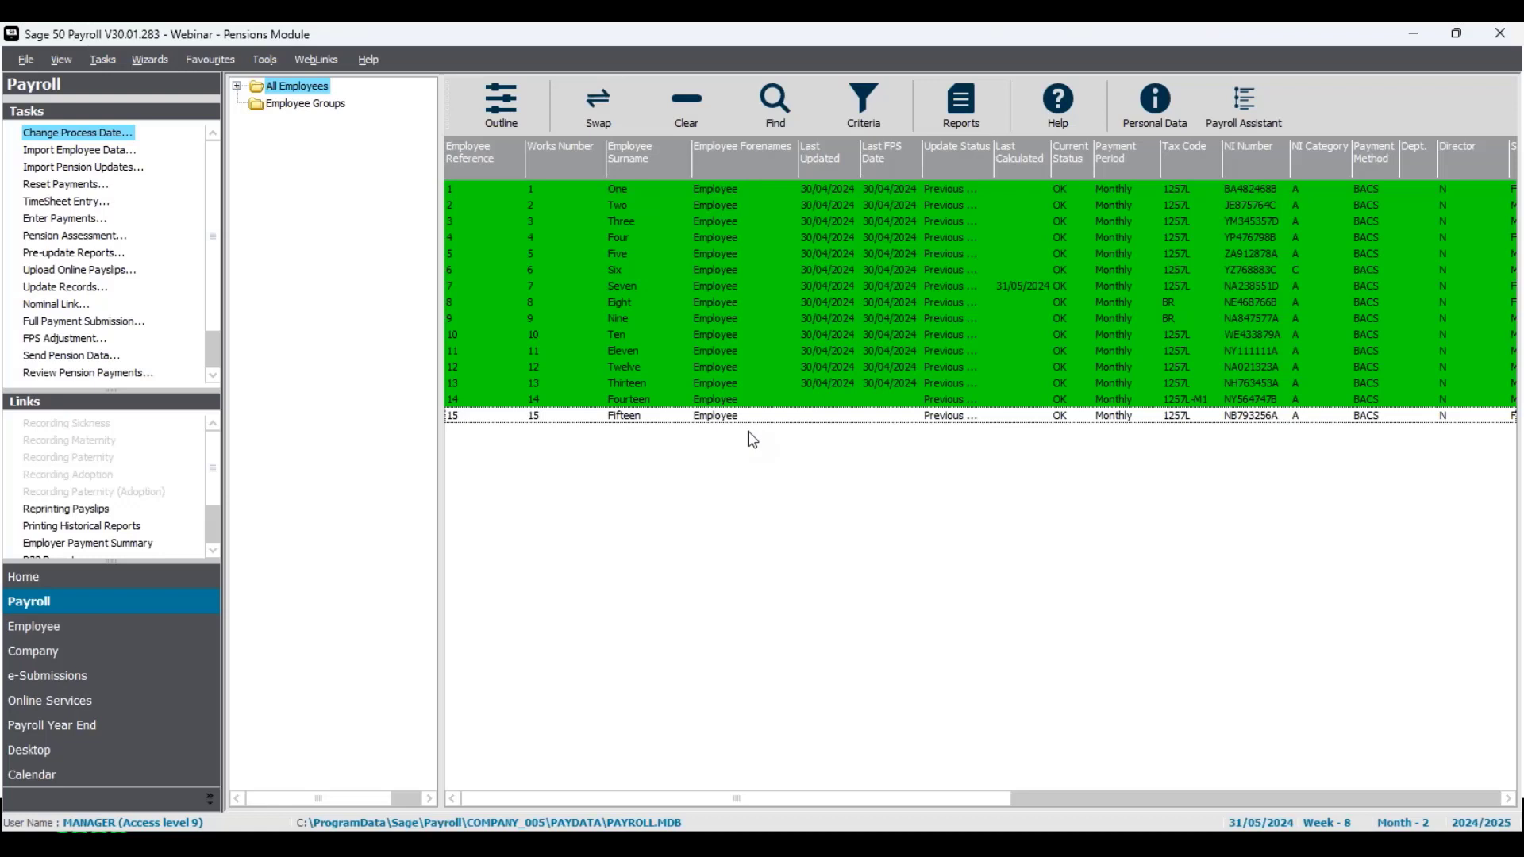
Step: Switch the main view to the payroll Process Map
left_click(79, 61)
mouse_move(81, 127)
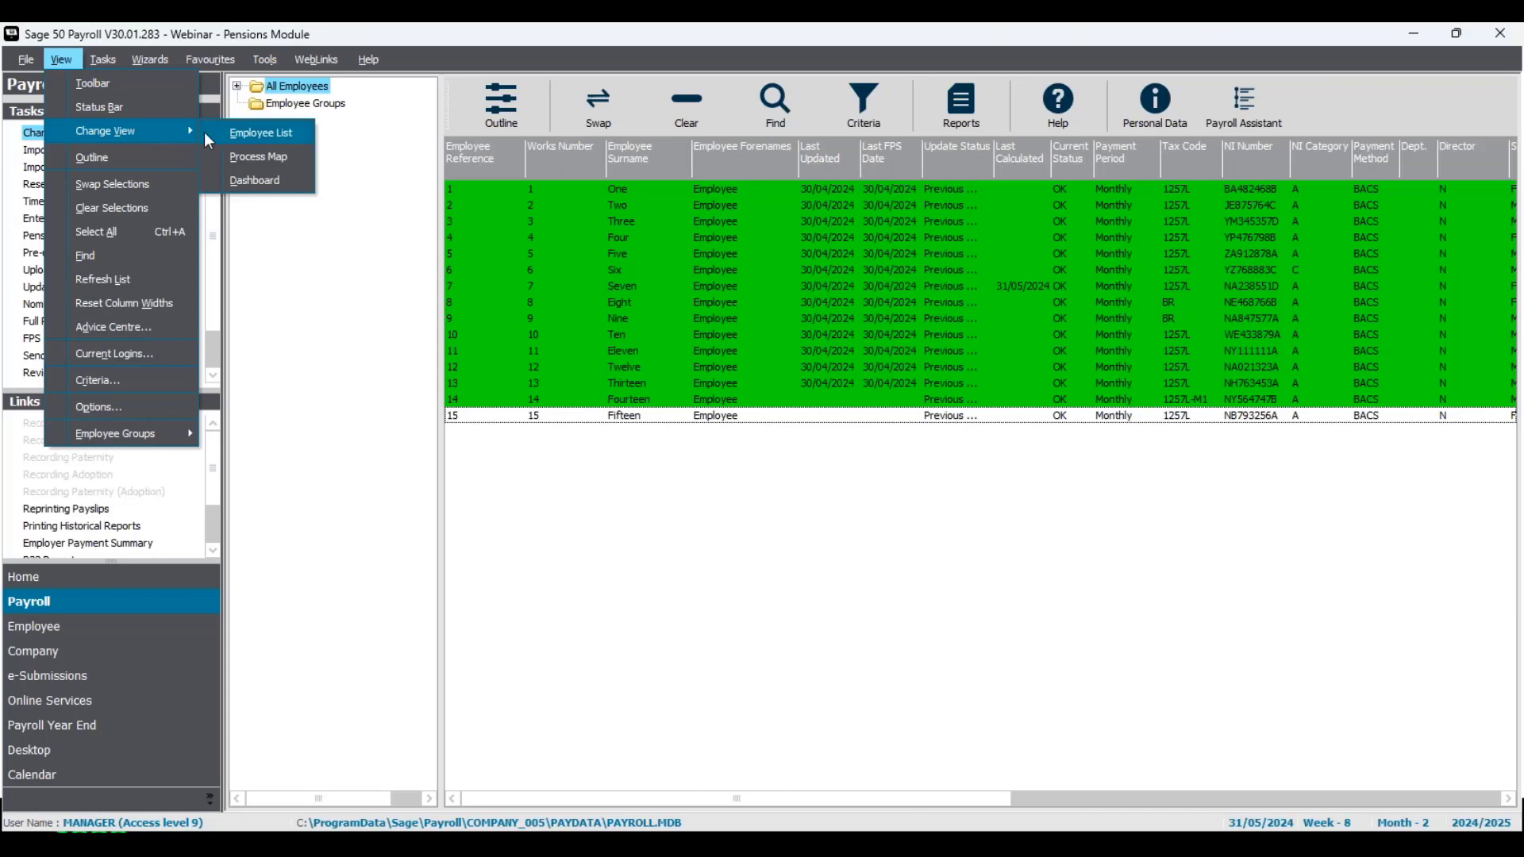
left_click(211, 158)
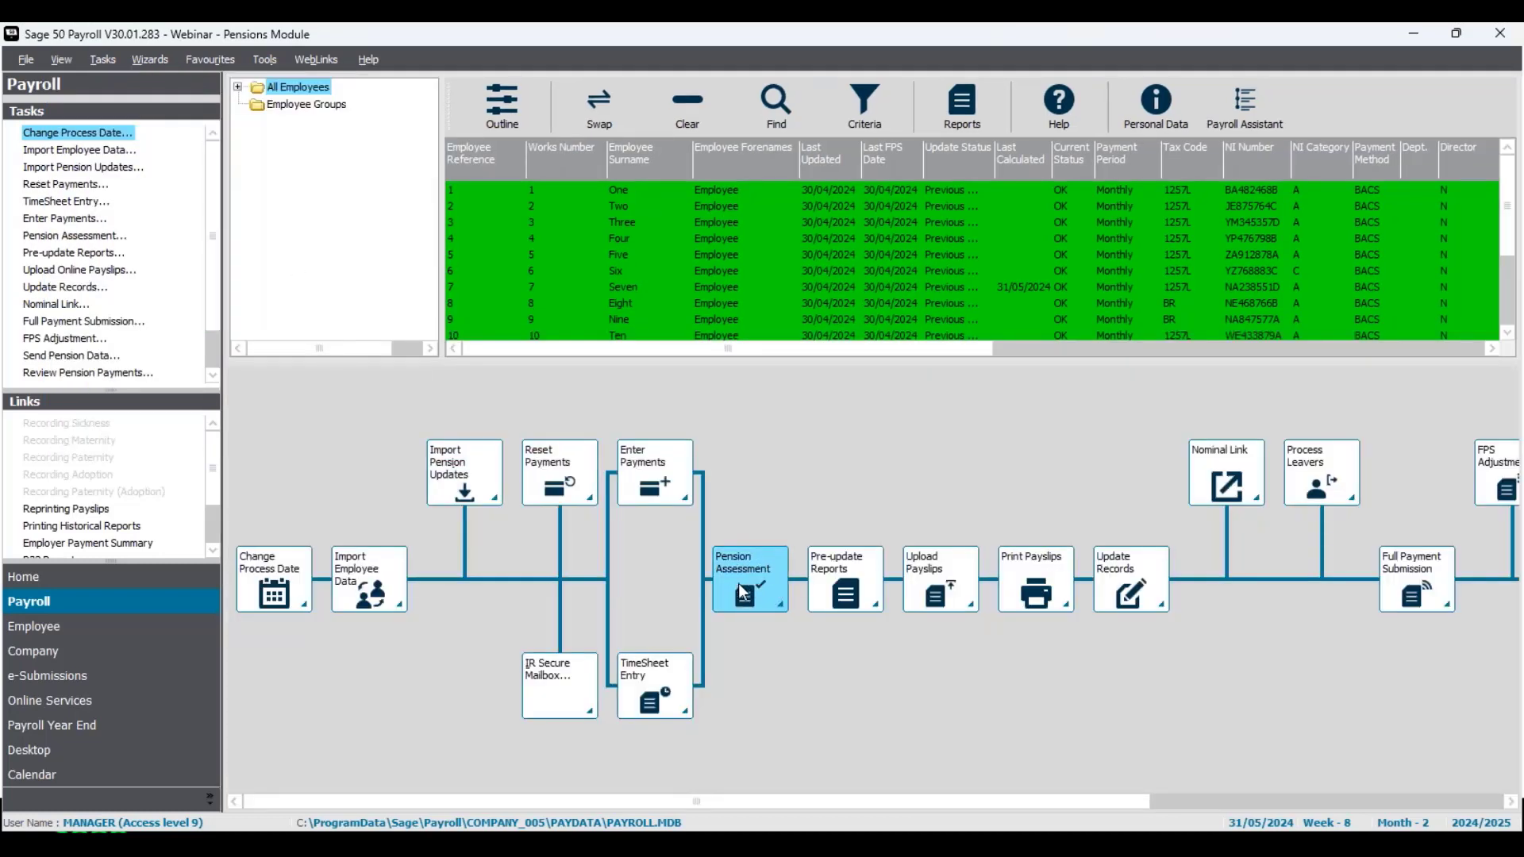
Step: Return to the Payroll employee list and open Pension Assessment
left_click(127, 624)
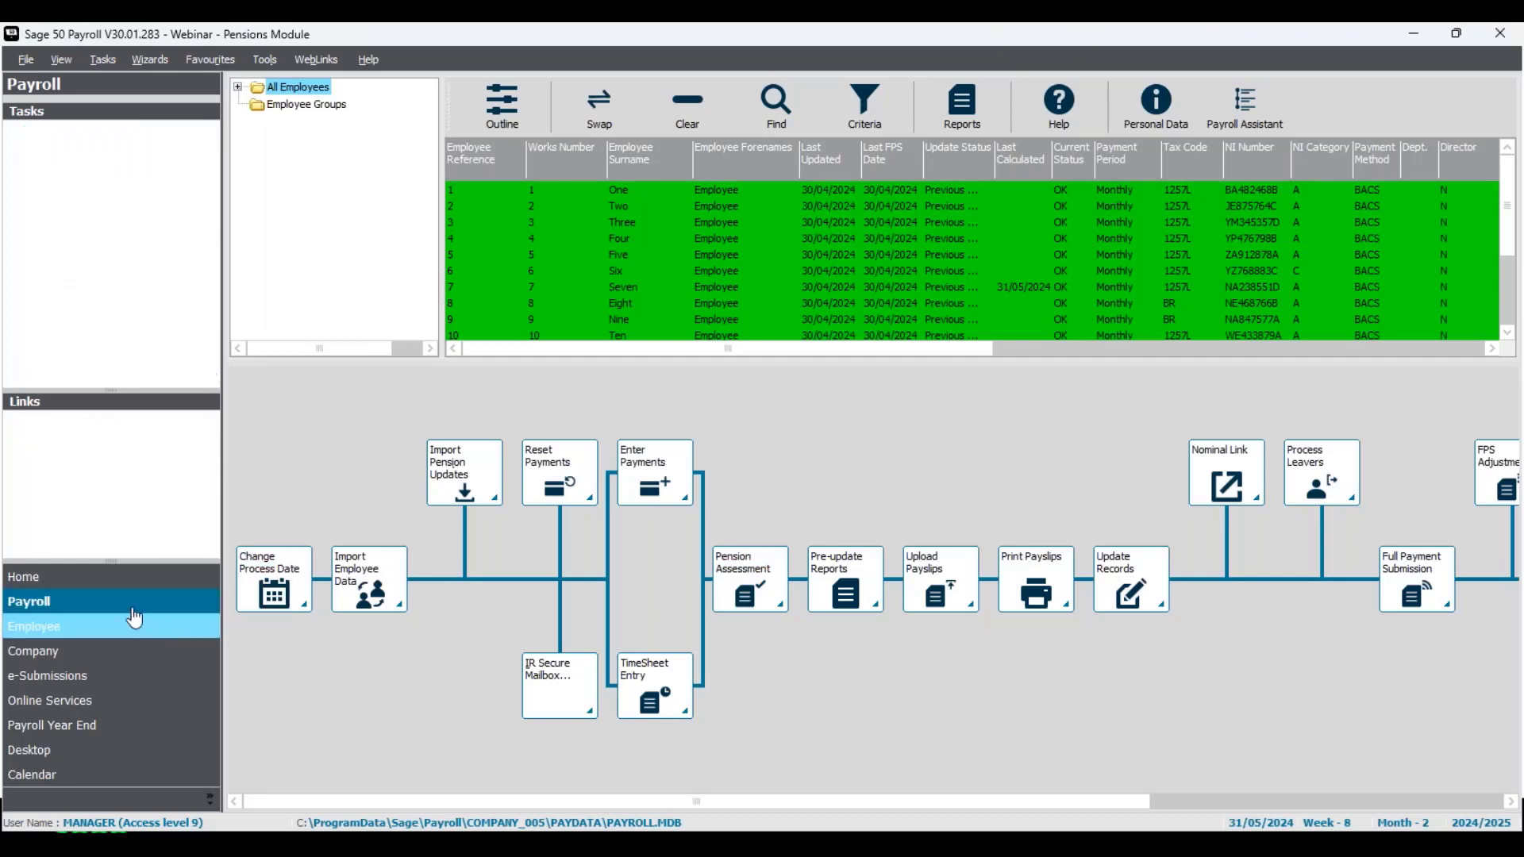
left_click(124, 607)
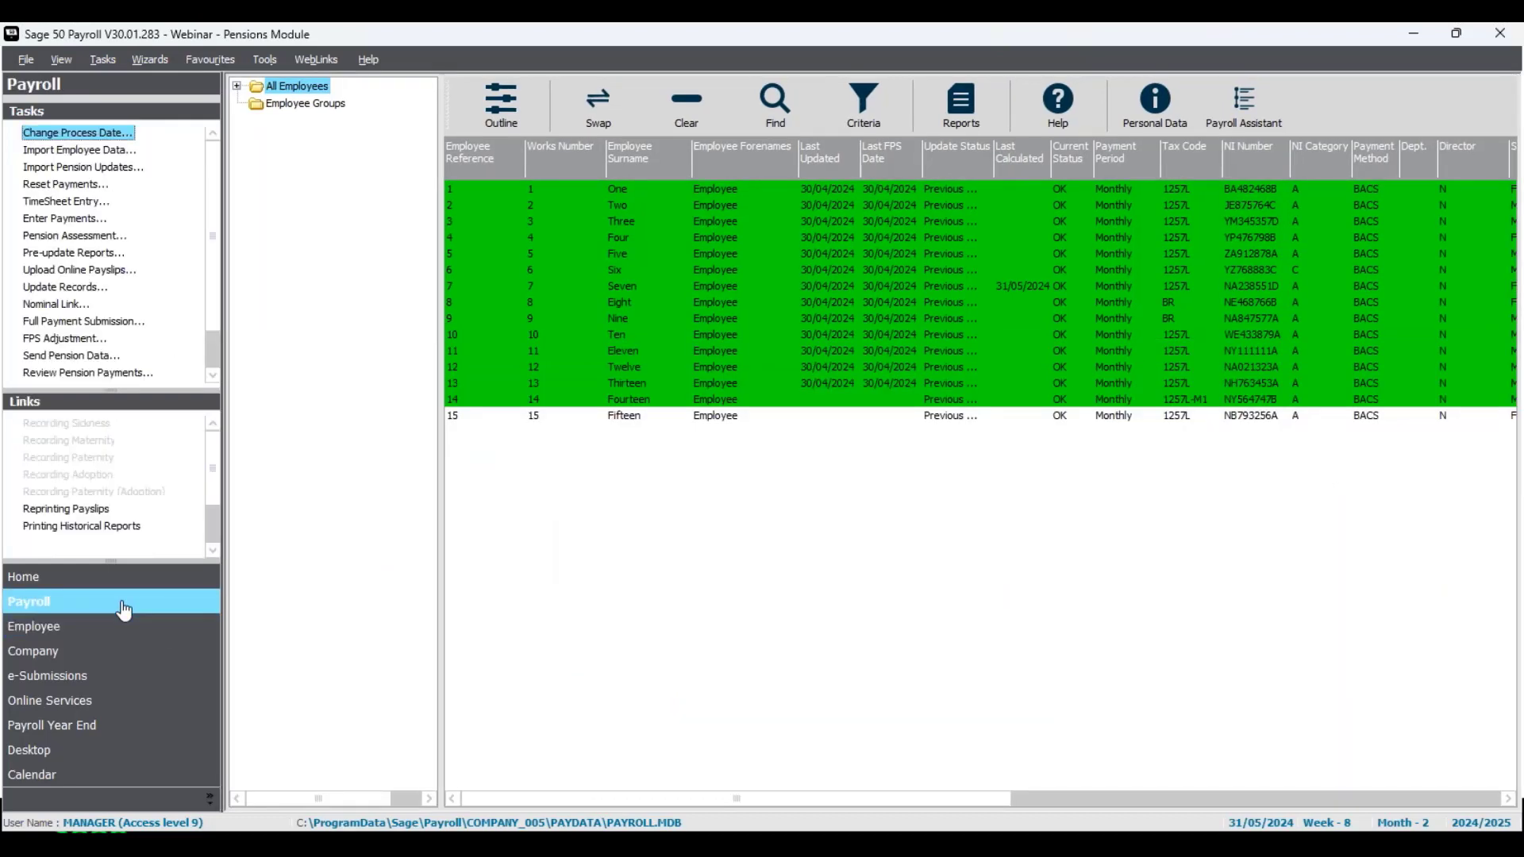
left_click(101, 238)
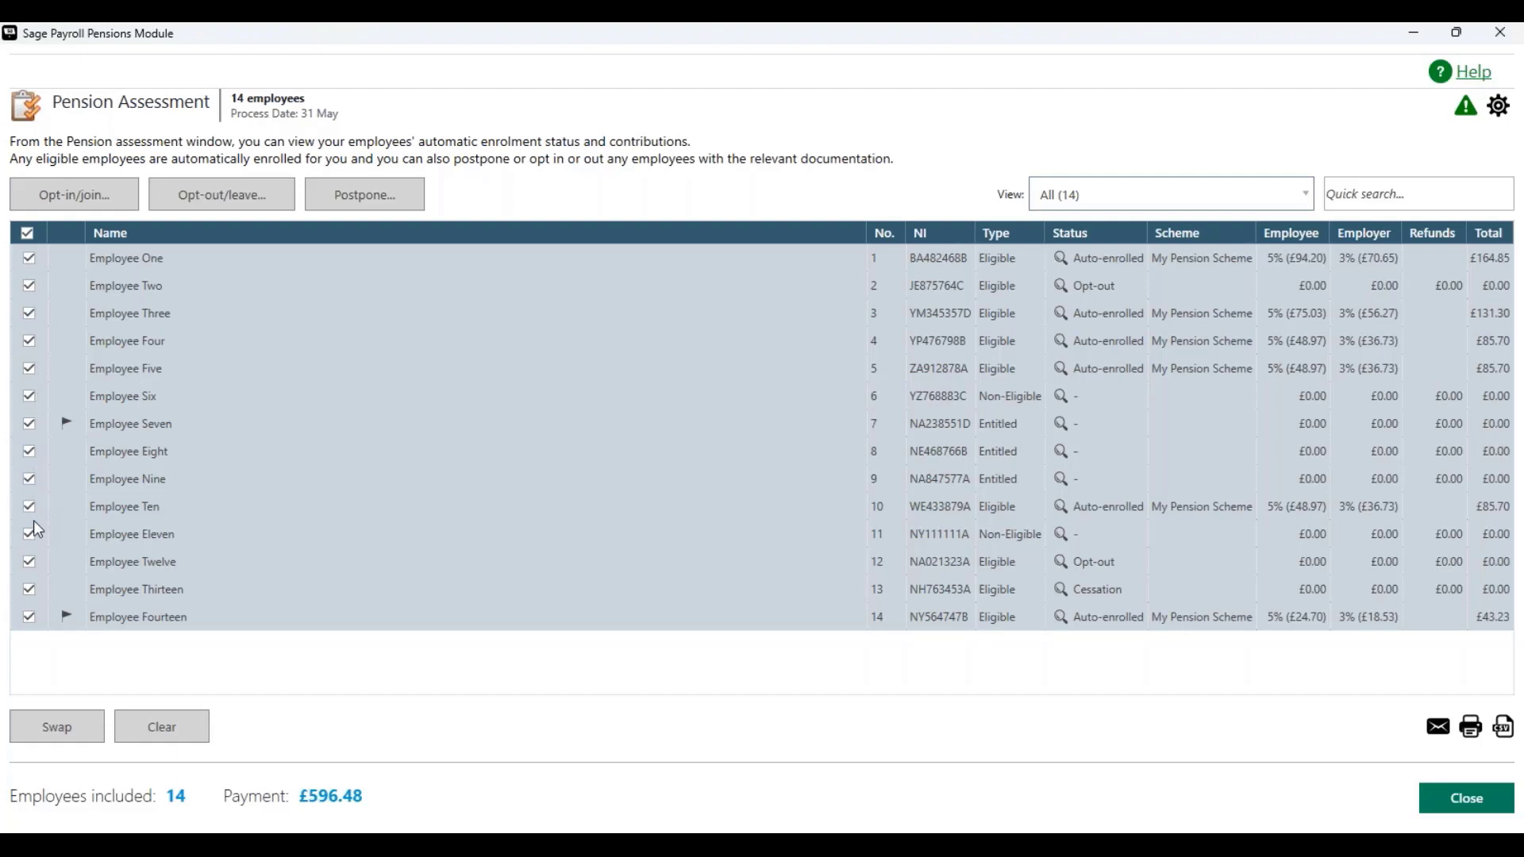
Step: Clear the selection of all employees in the assessment list
left_click(29, 234)
left_click(28, 236)
left_click(29, 234)
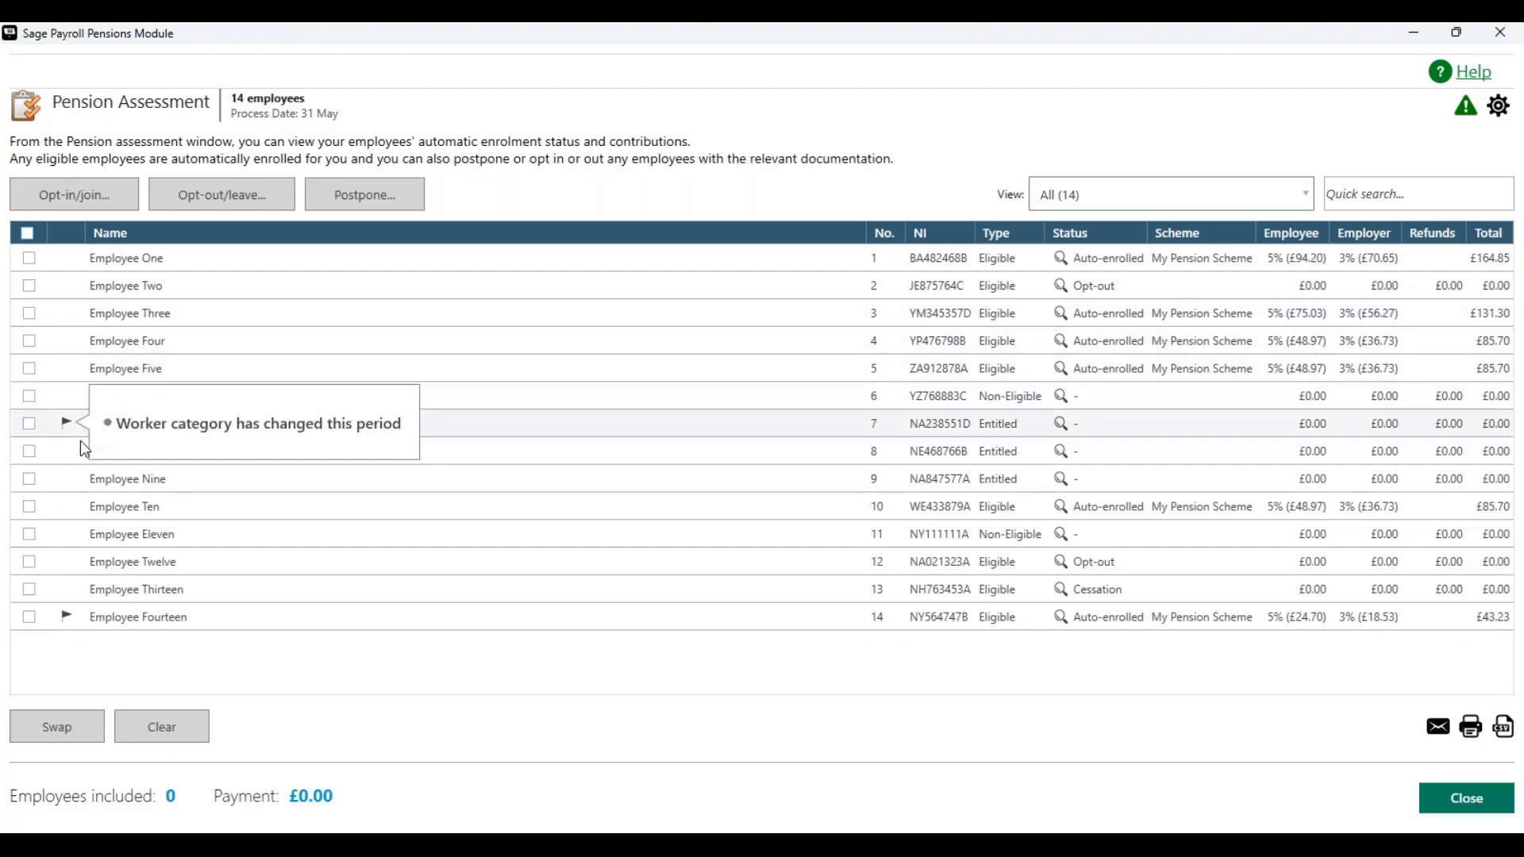
Step: Inspect the change flags and status details of the employees in the assessment list
mouse_move(75, 626)
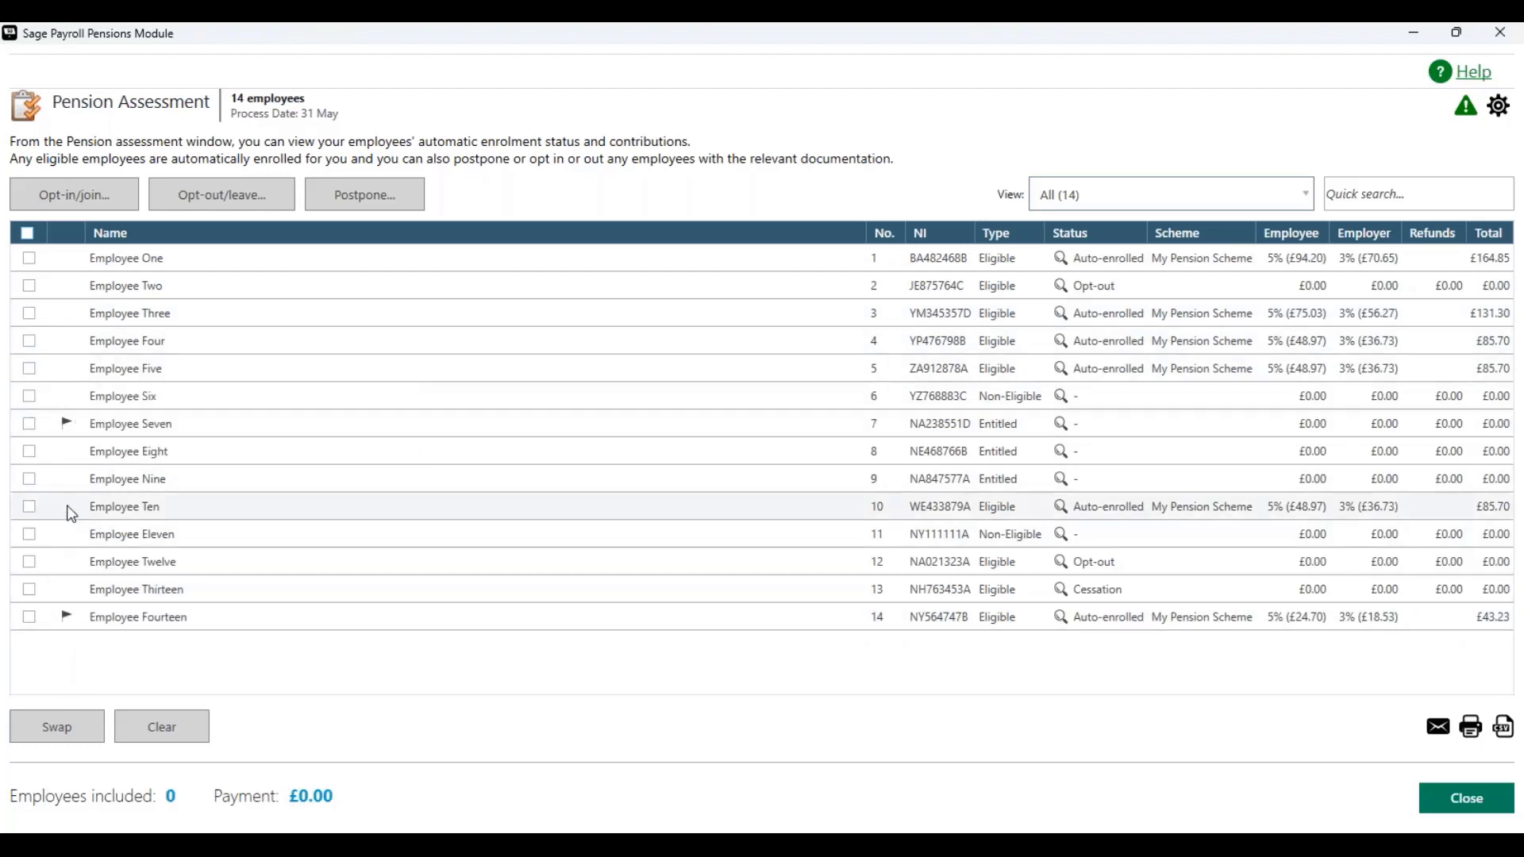
mouse_move(71, 429)
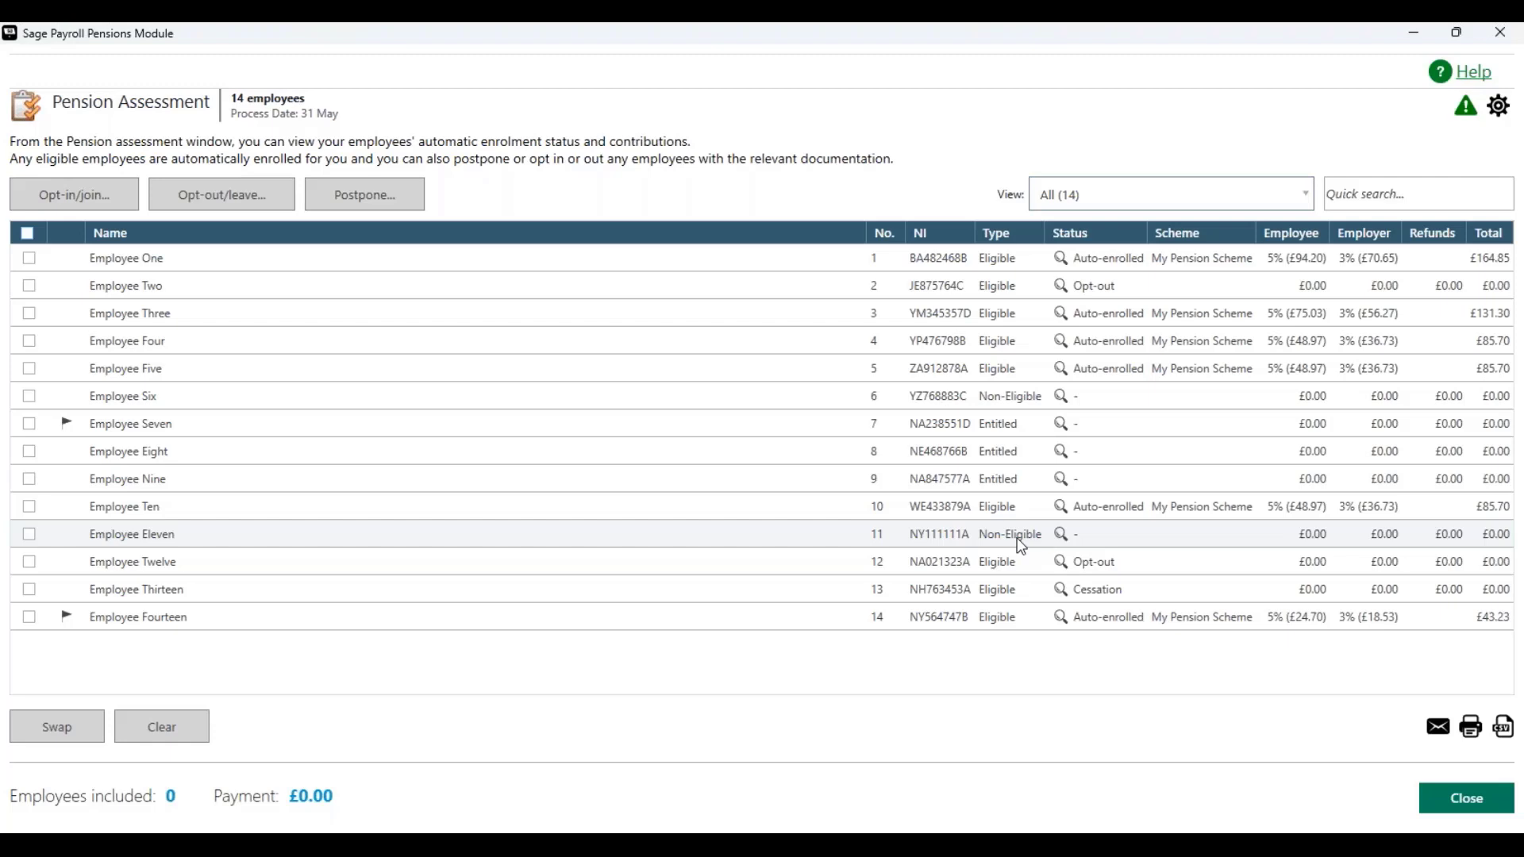
mouse_move(1061, 404)
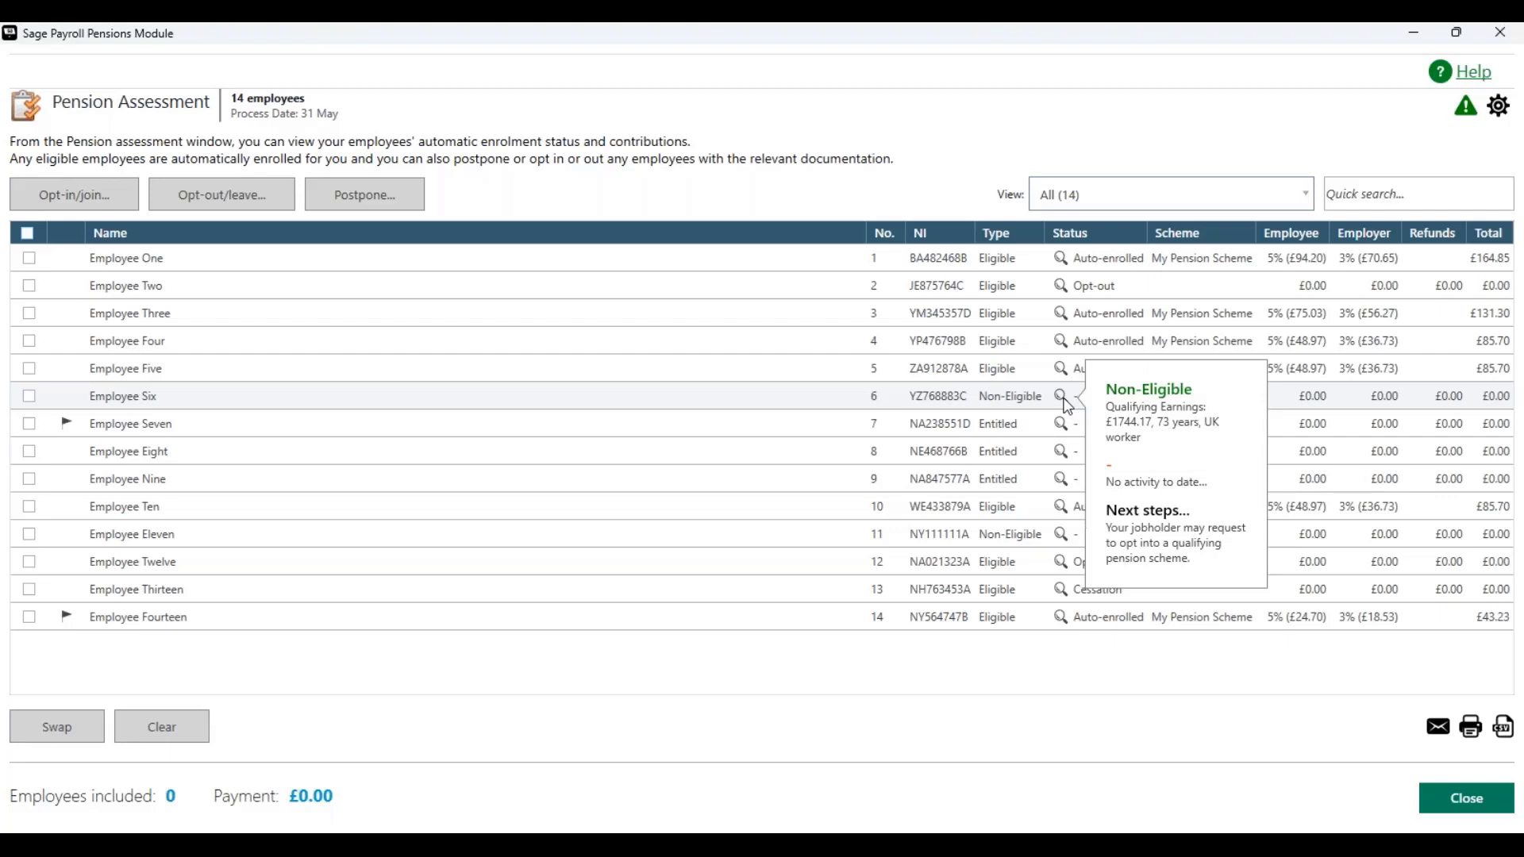
mouse_move(1068, 546)
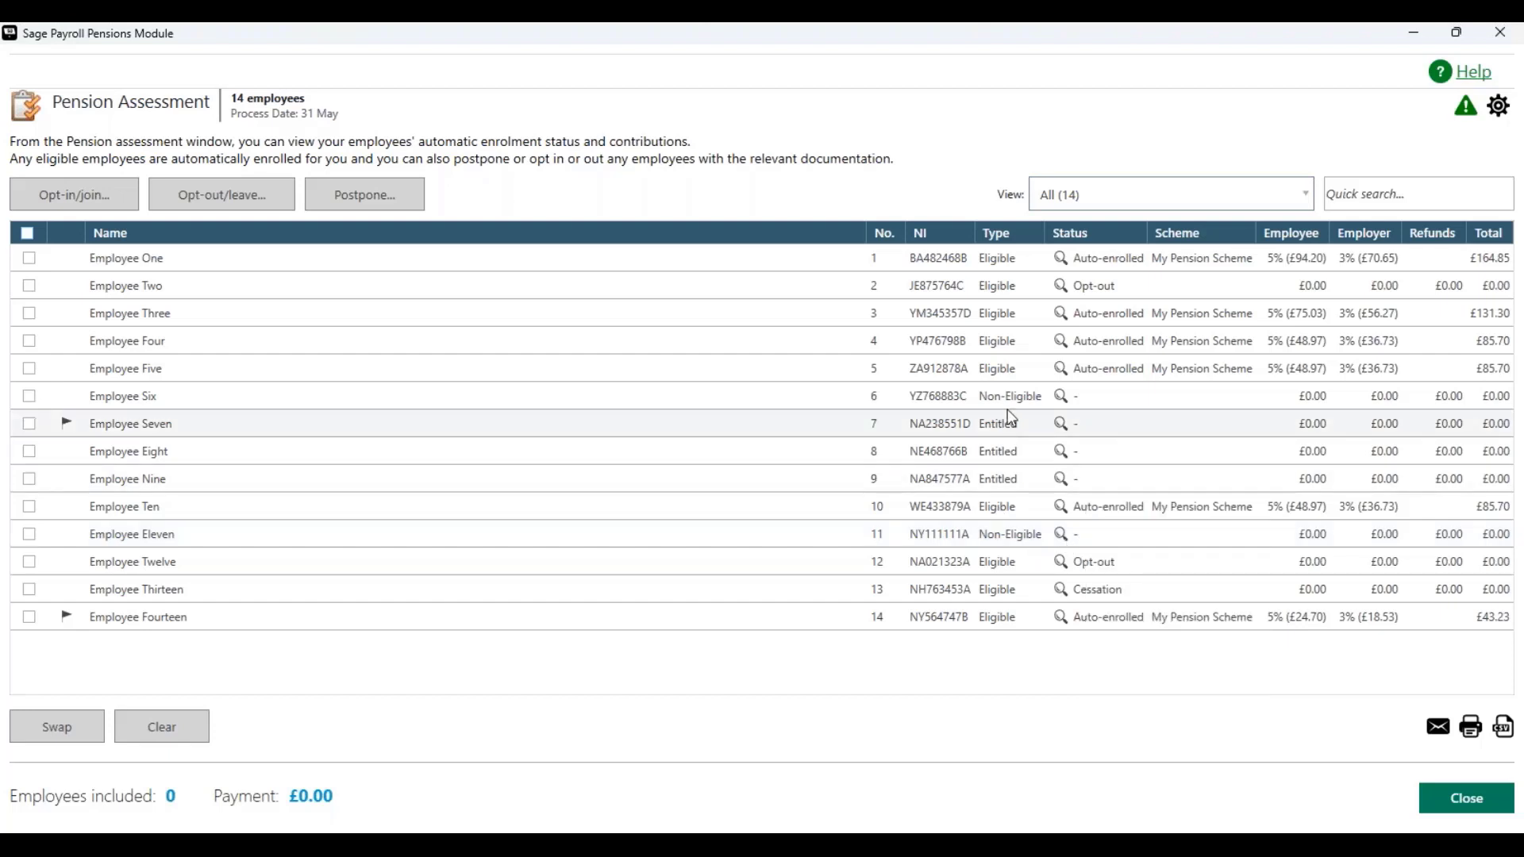
mouse_move(1065, 405)
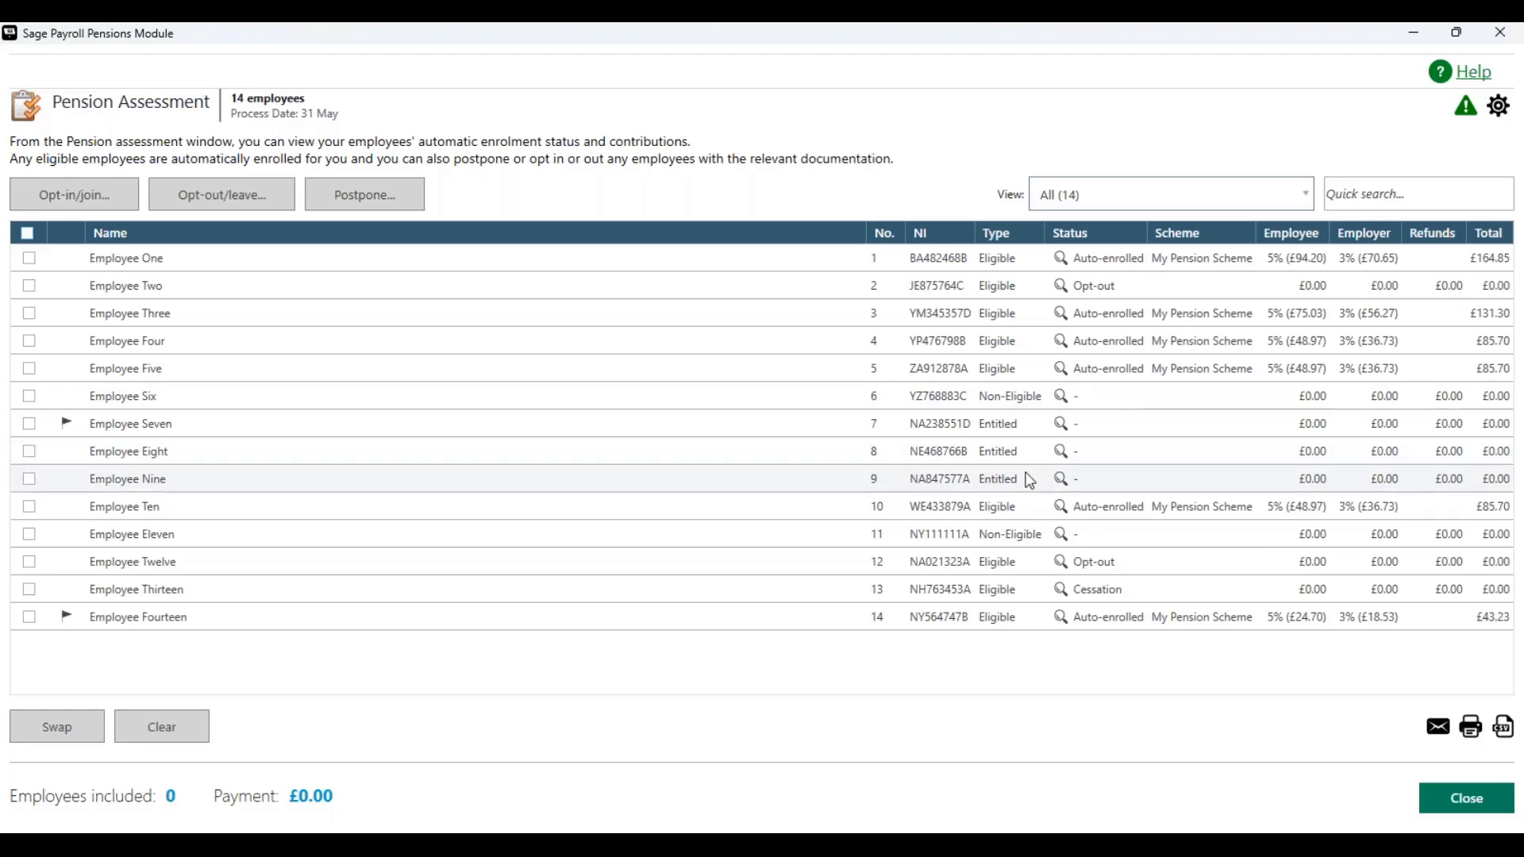
mouse_move(1062, 459)
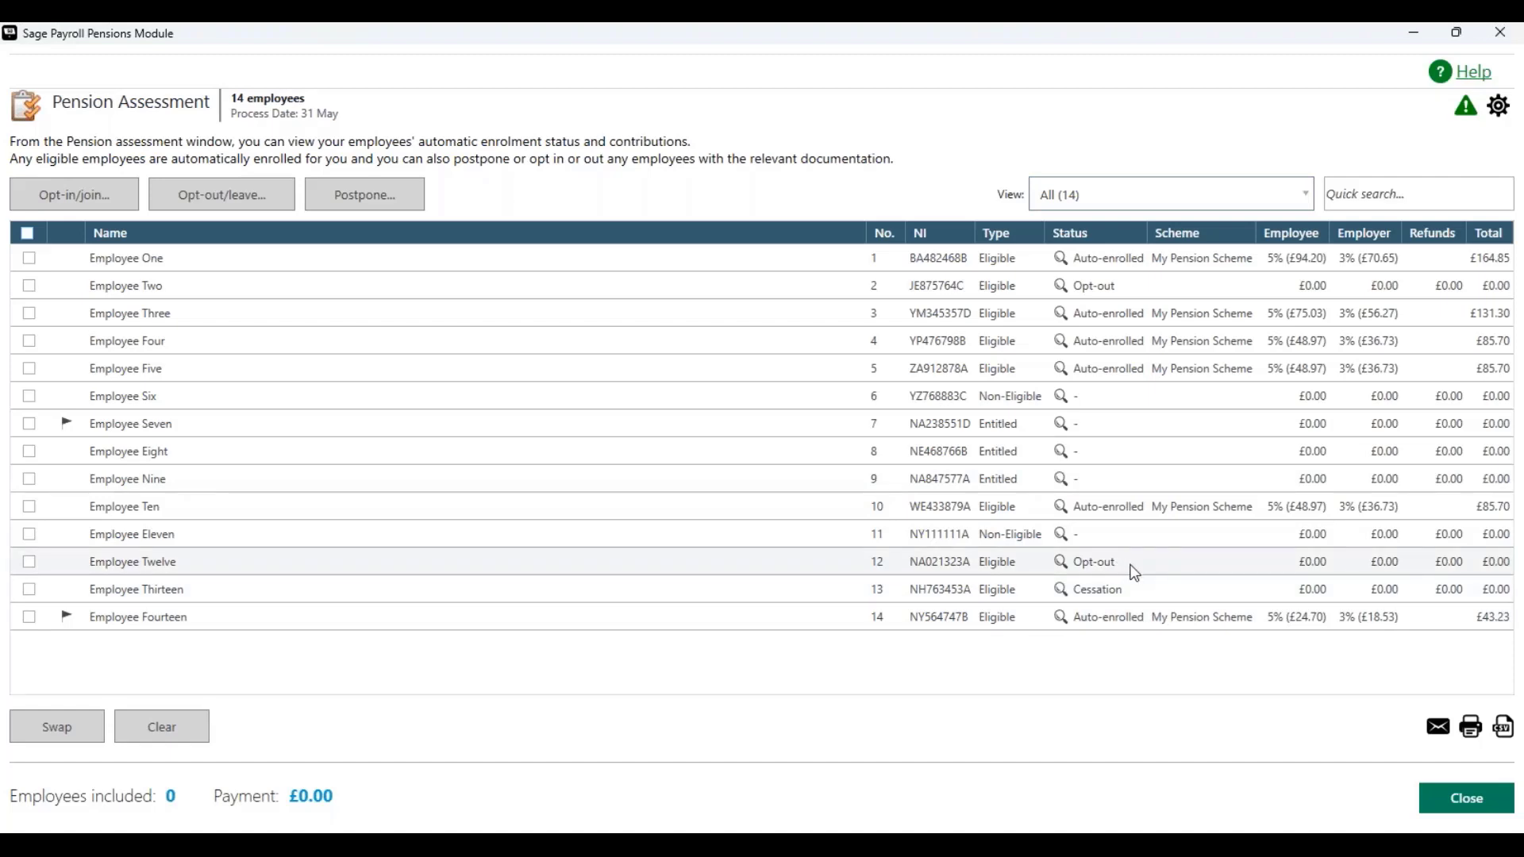
mouse_move(1064, 567)
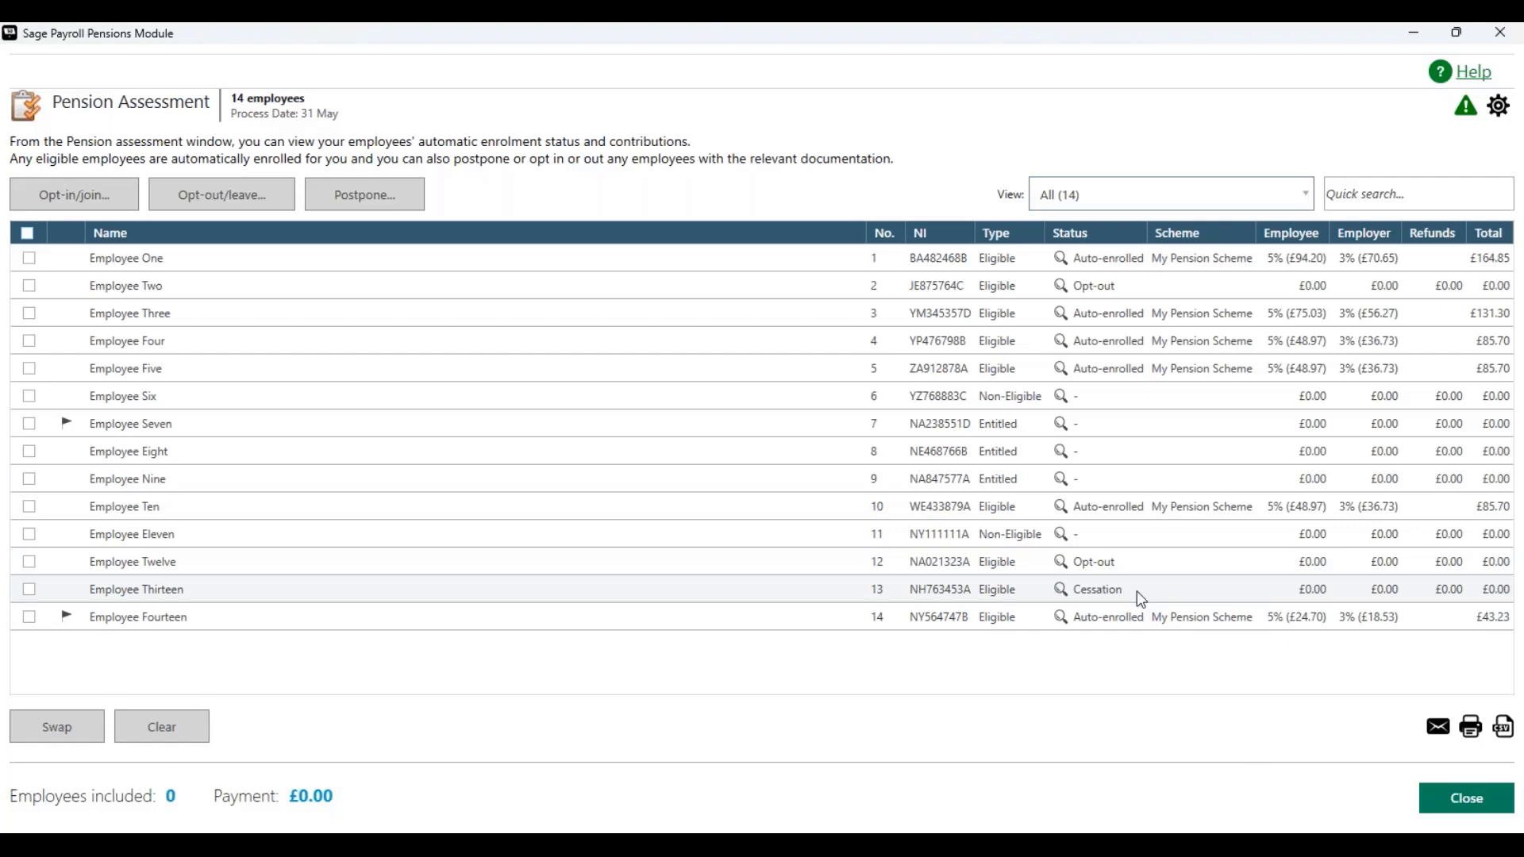
mouse_move(1065, 593)
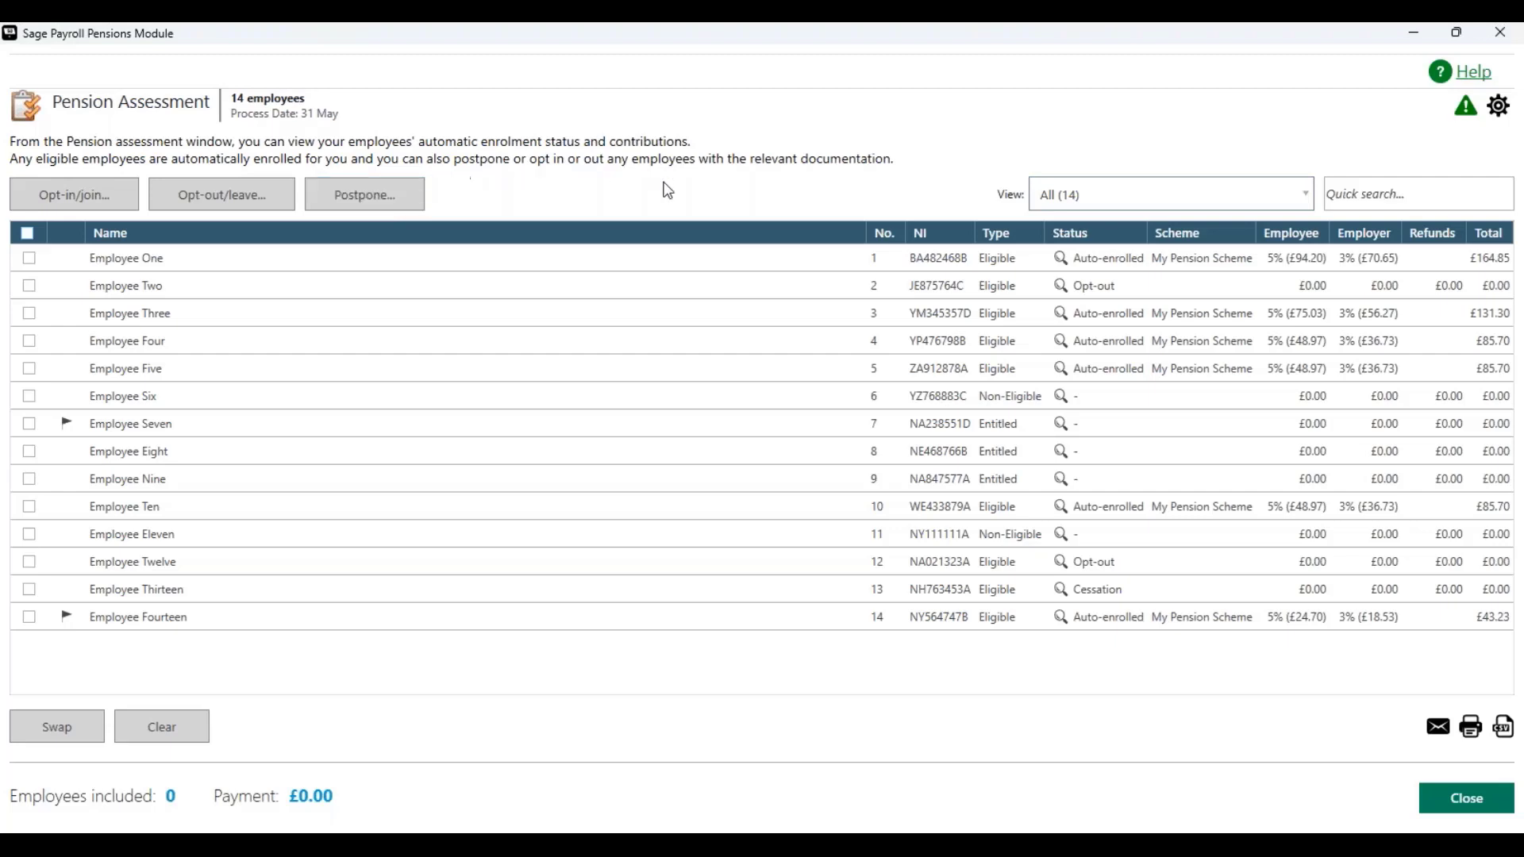
Step: Filter the assessment list to show employees changed this period
left_click(1257, 203)
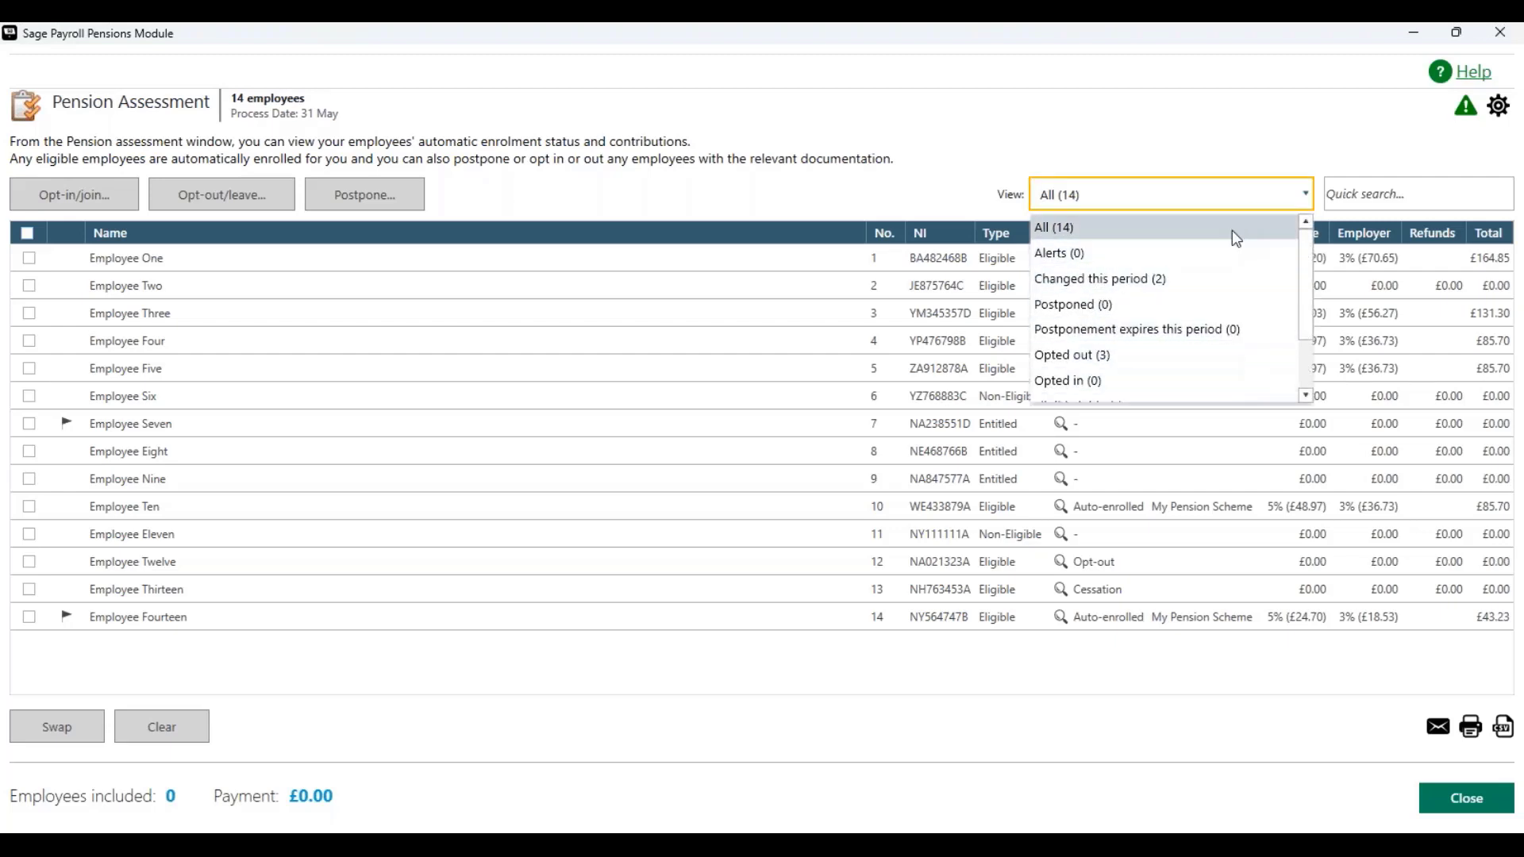
mouse_move(1304, 319)
left_mouse_down()
mouse_move(1308, 361)
mouse_move(1302, 297)
left_mouse_up()
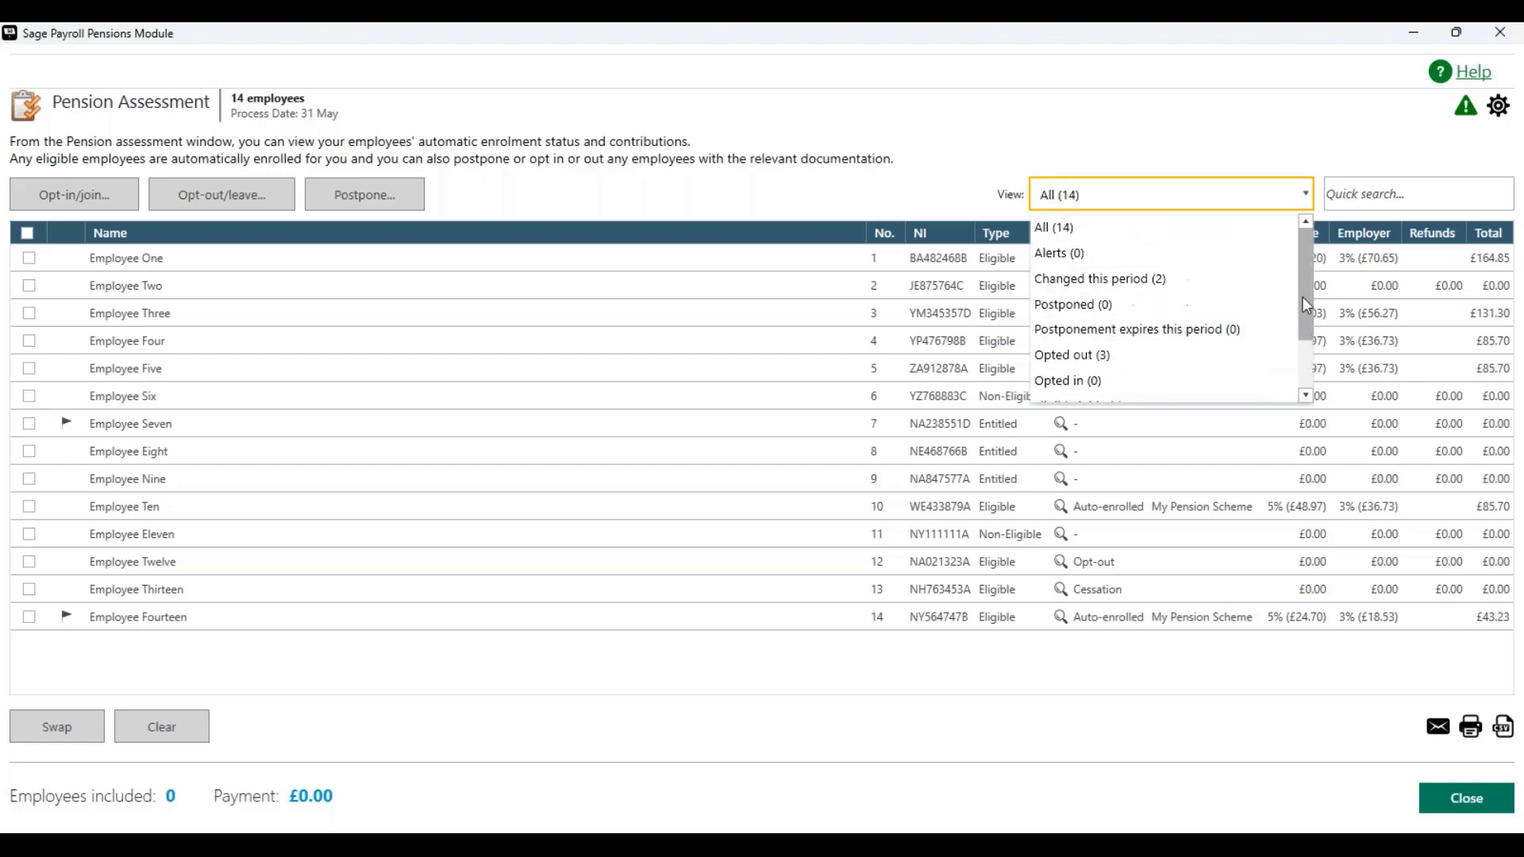
left_click(1177, 287)
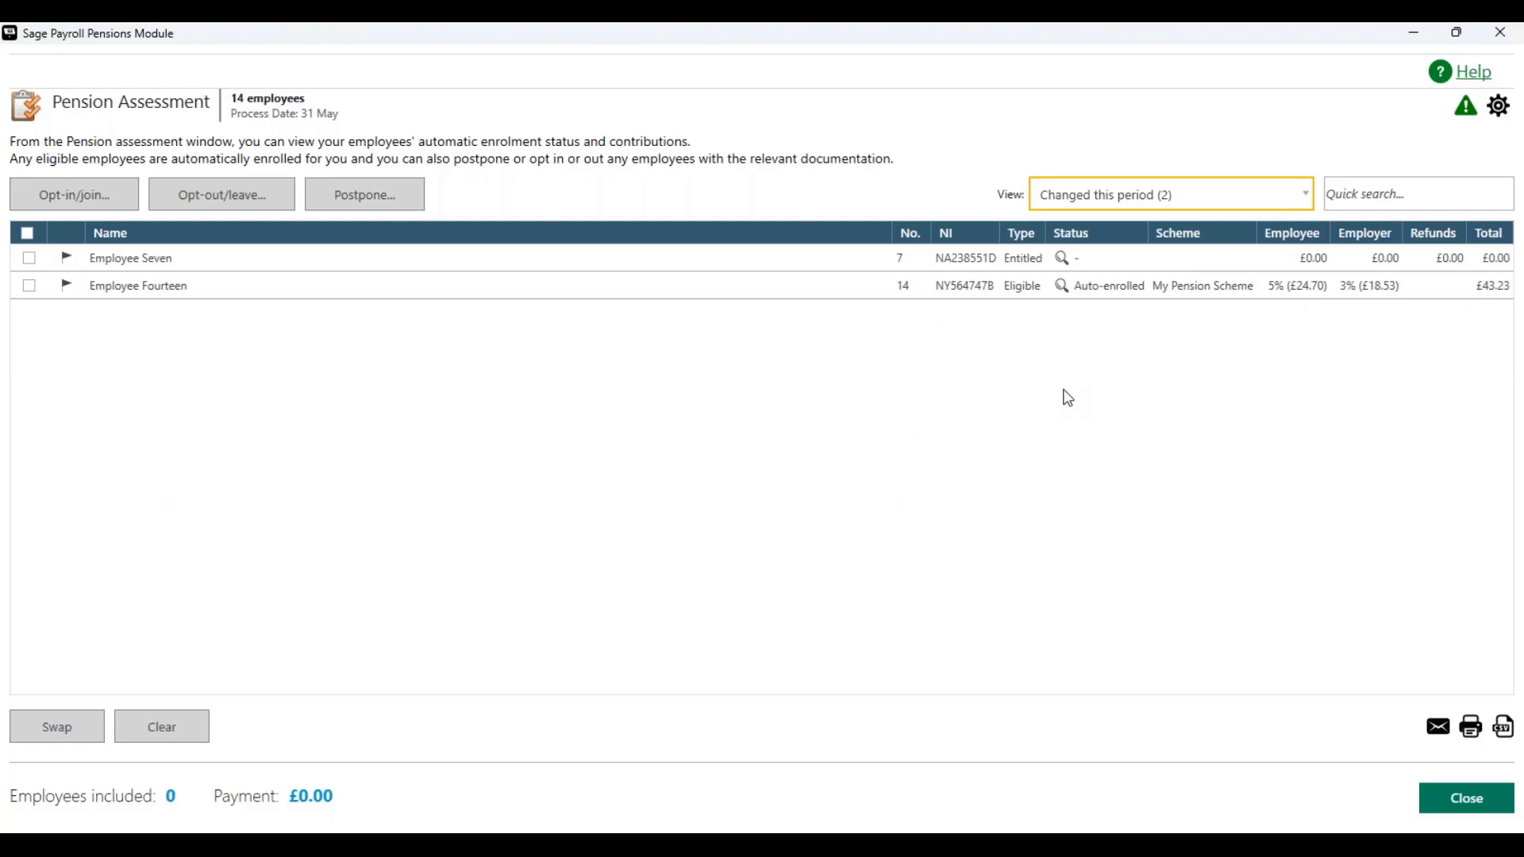
Step: Set the assessment view filter back to All
left_click(1311, 196)
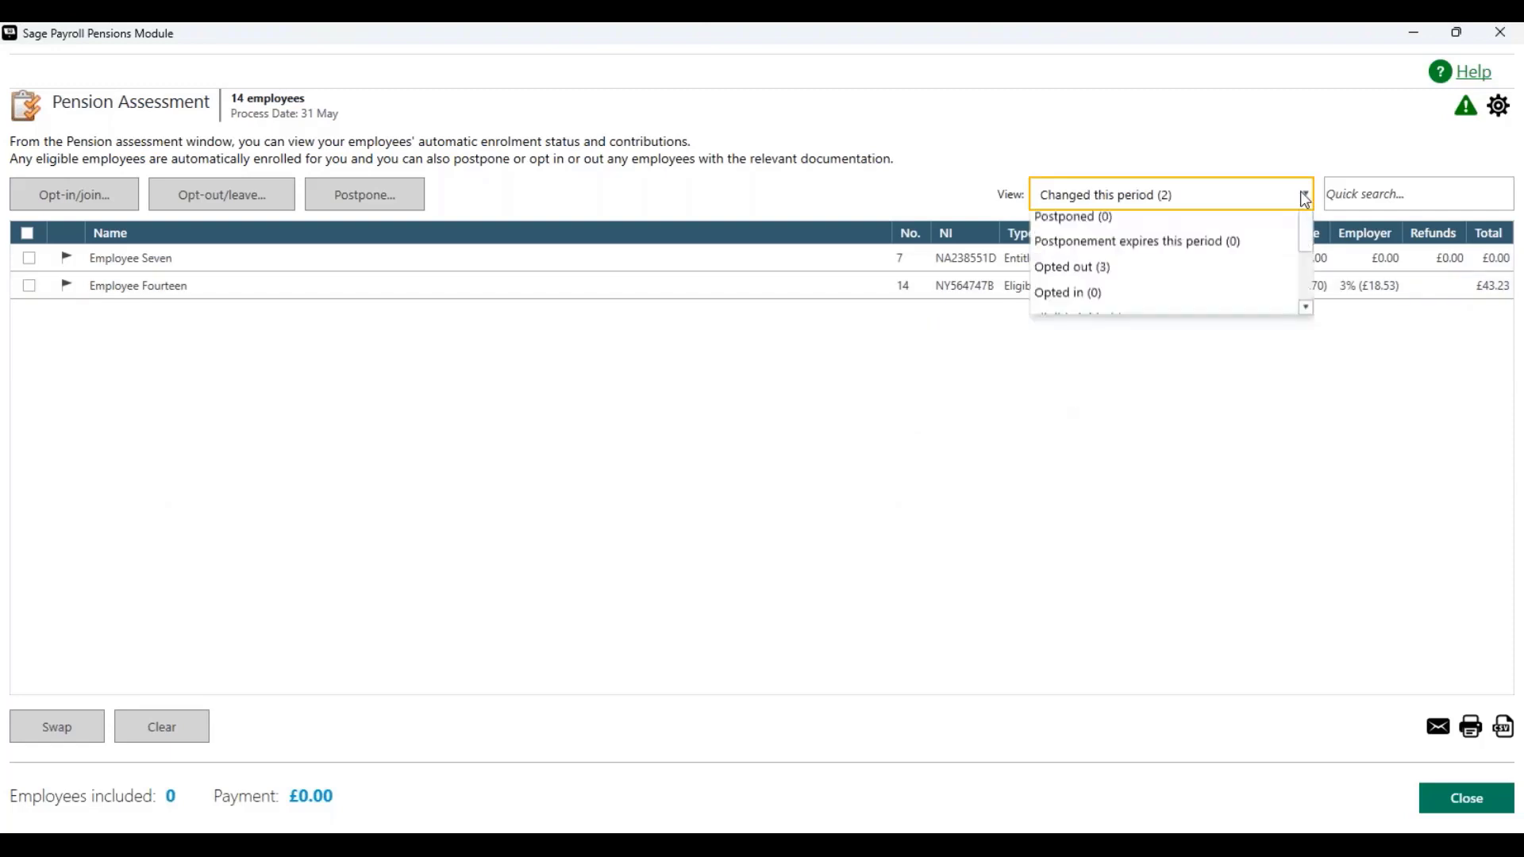
scroll(1307, 335, "down", 1)
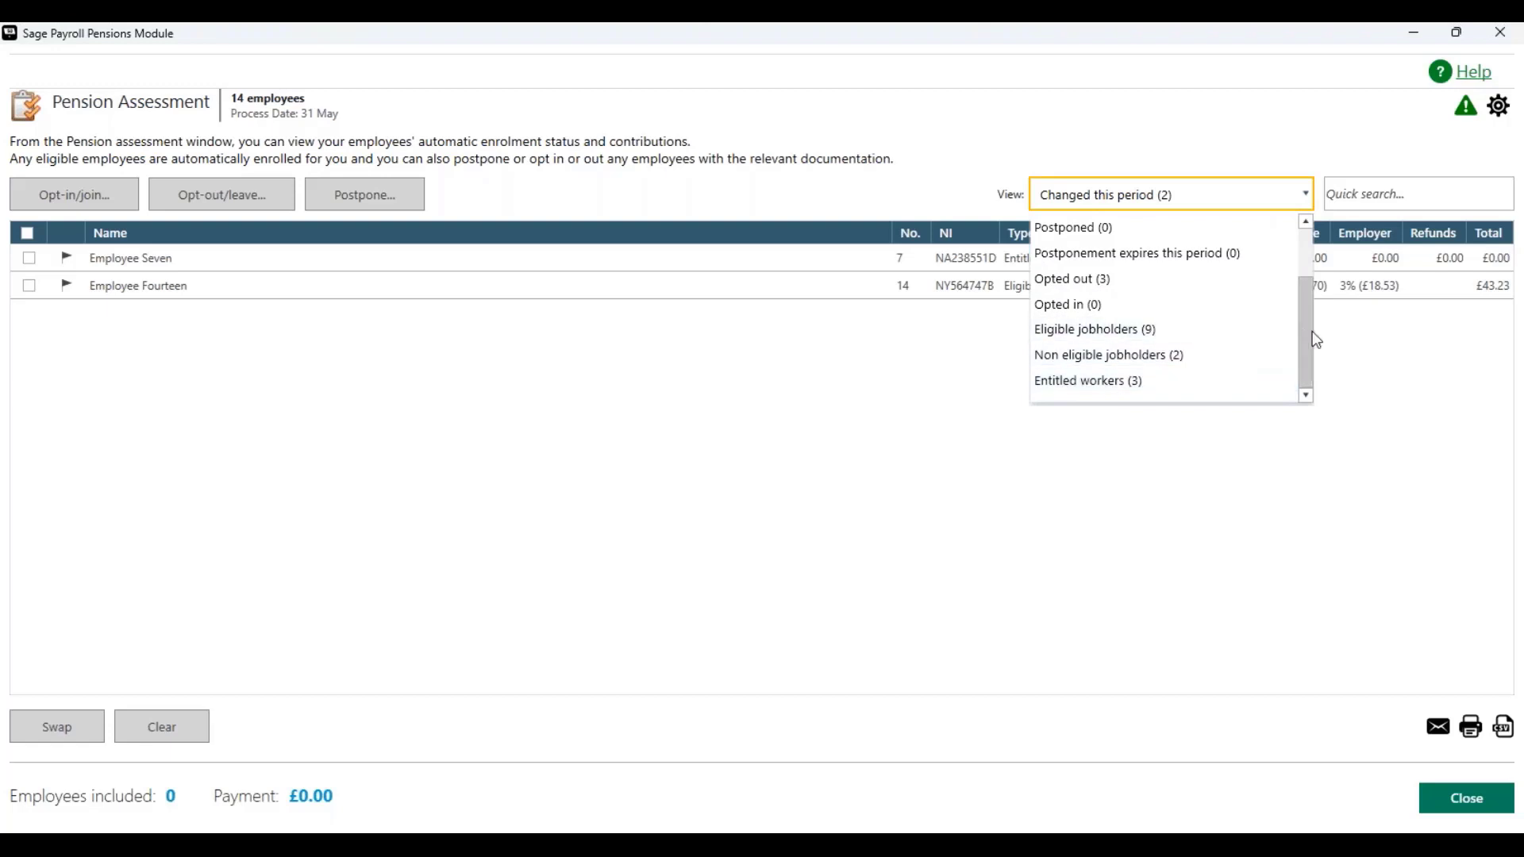
left_click_drag(1301, 354, 1308, 279)
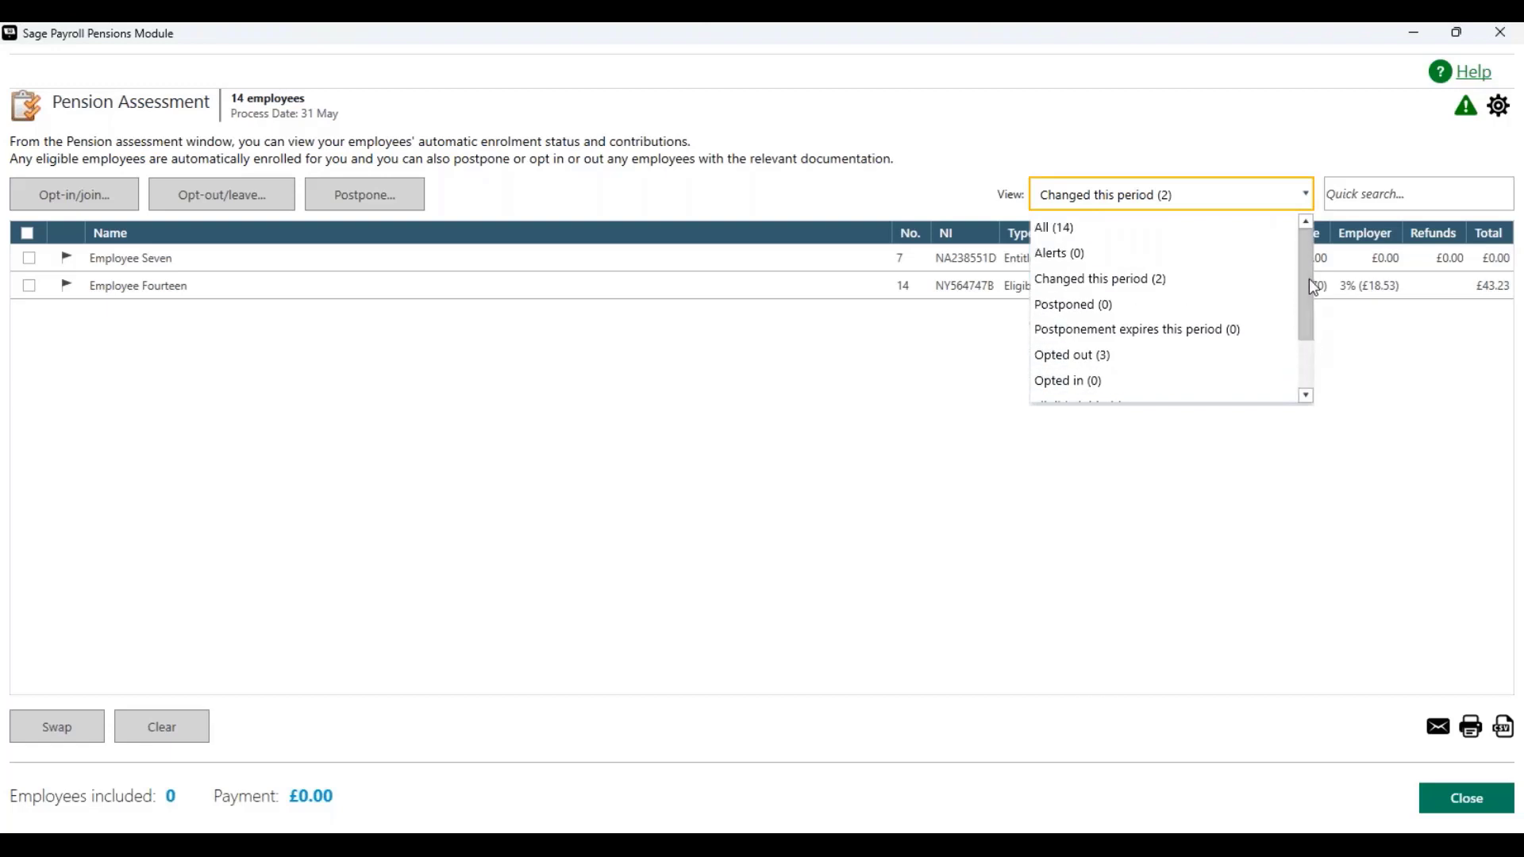
left_click(1132, 228)
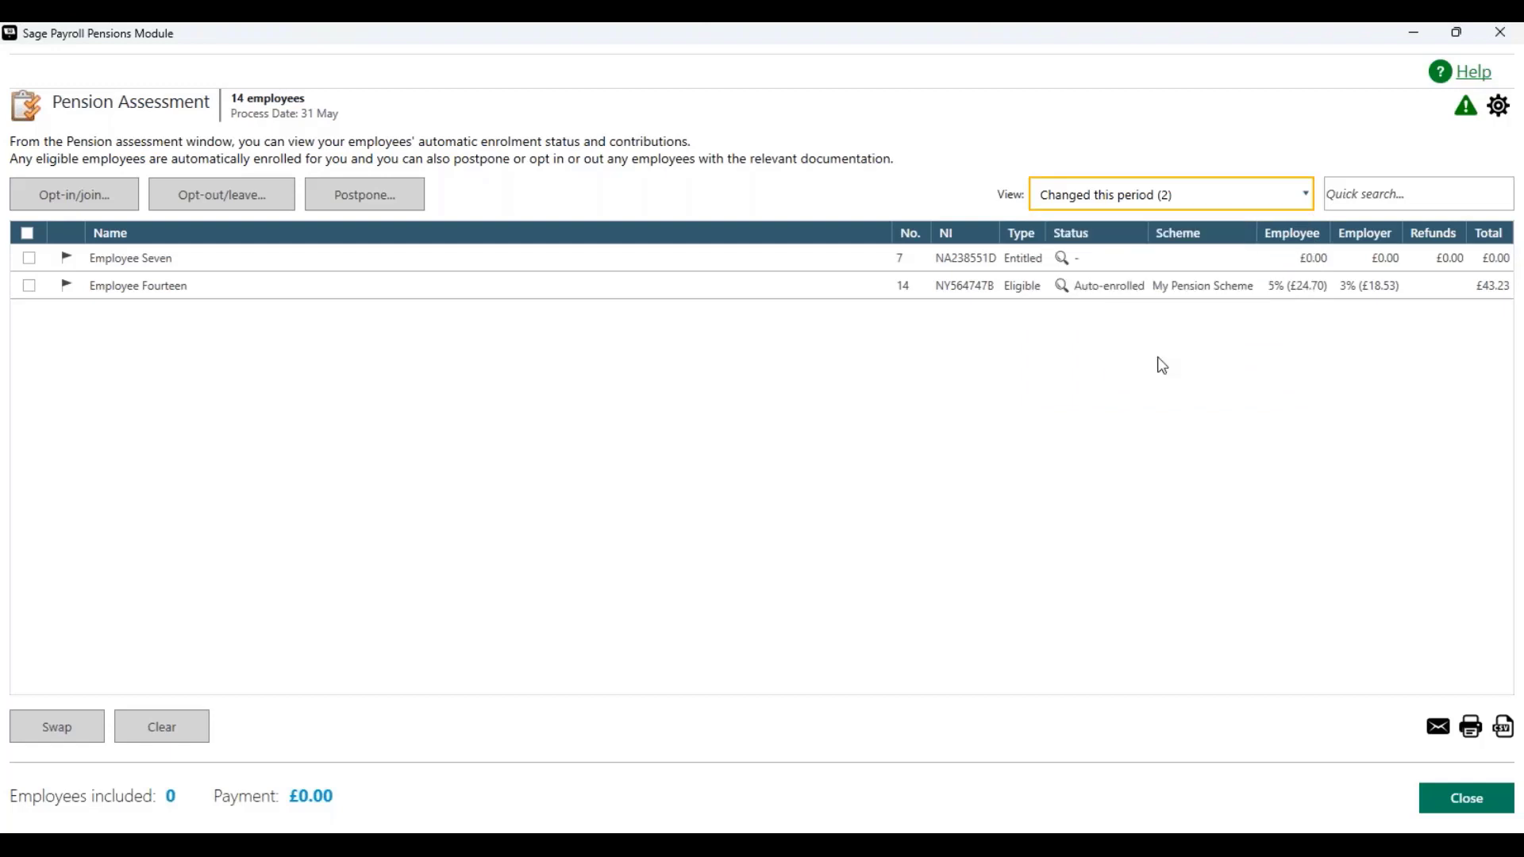
Step: Quick-search the assessment list for ten, then clear the search
left_click(1371, 195)
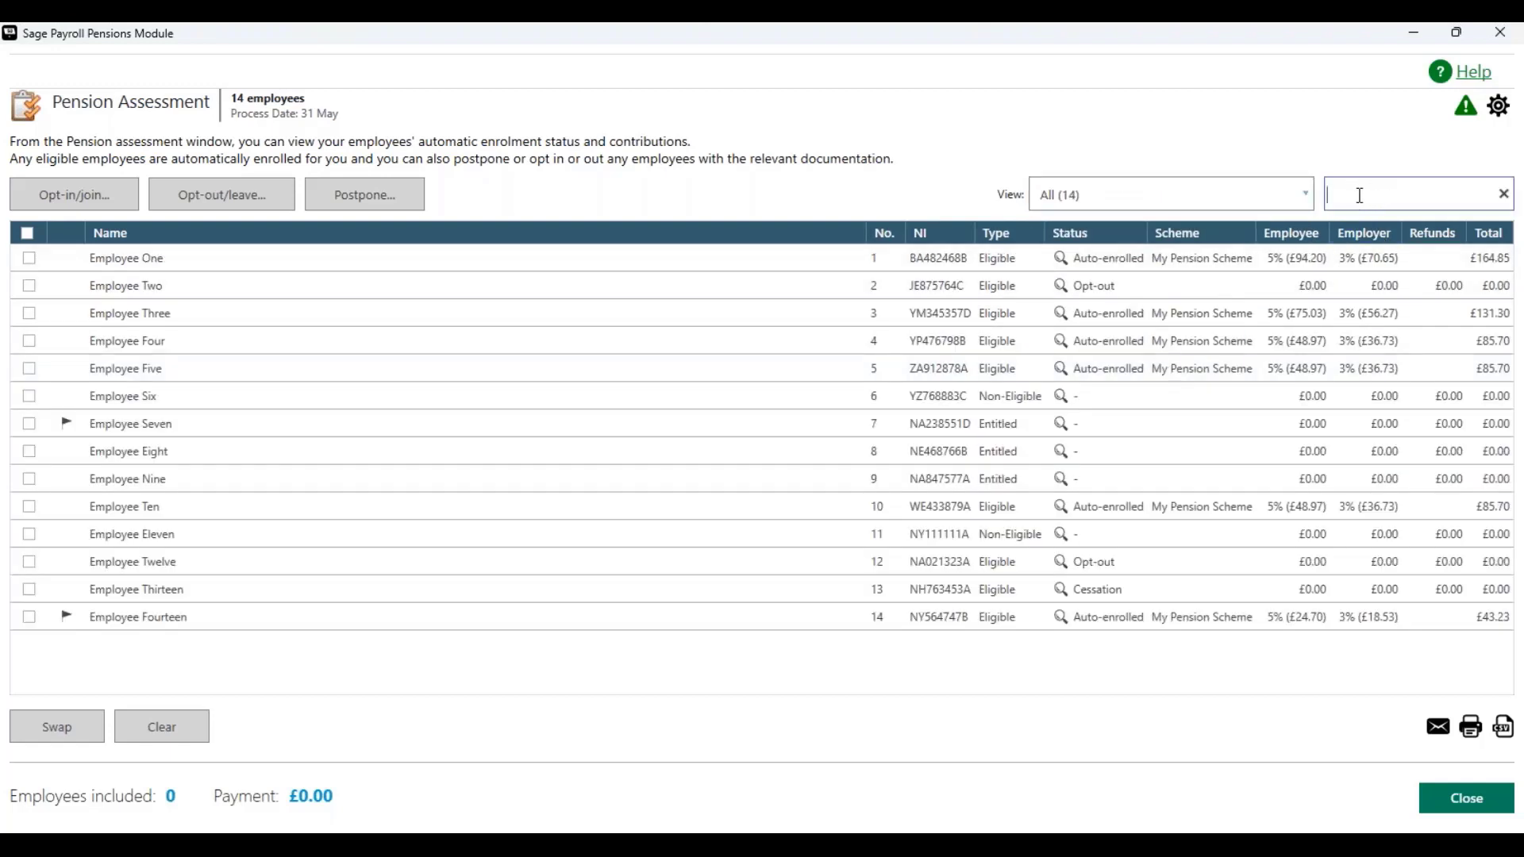
type("ten")
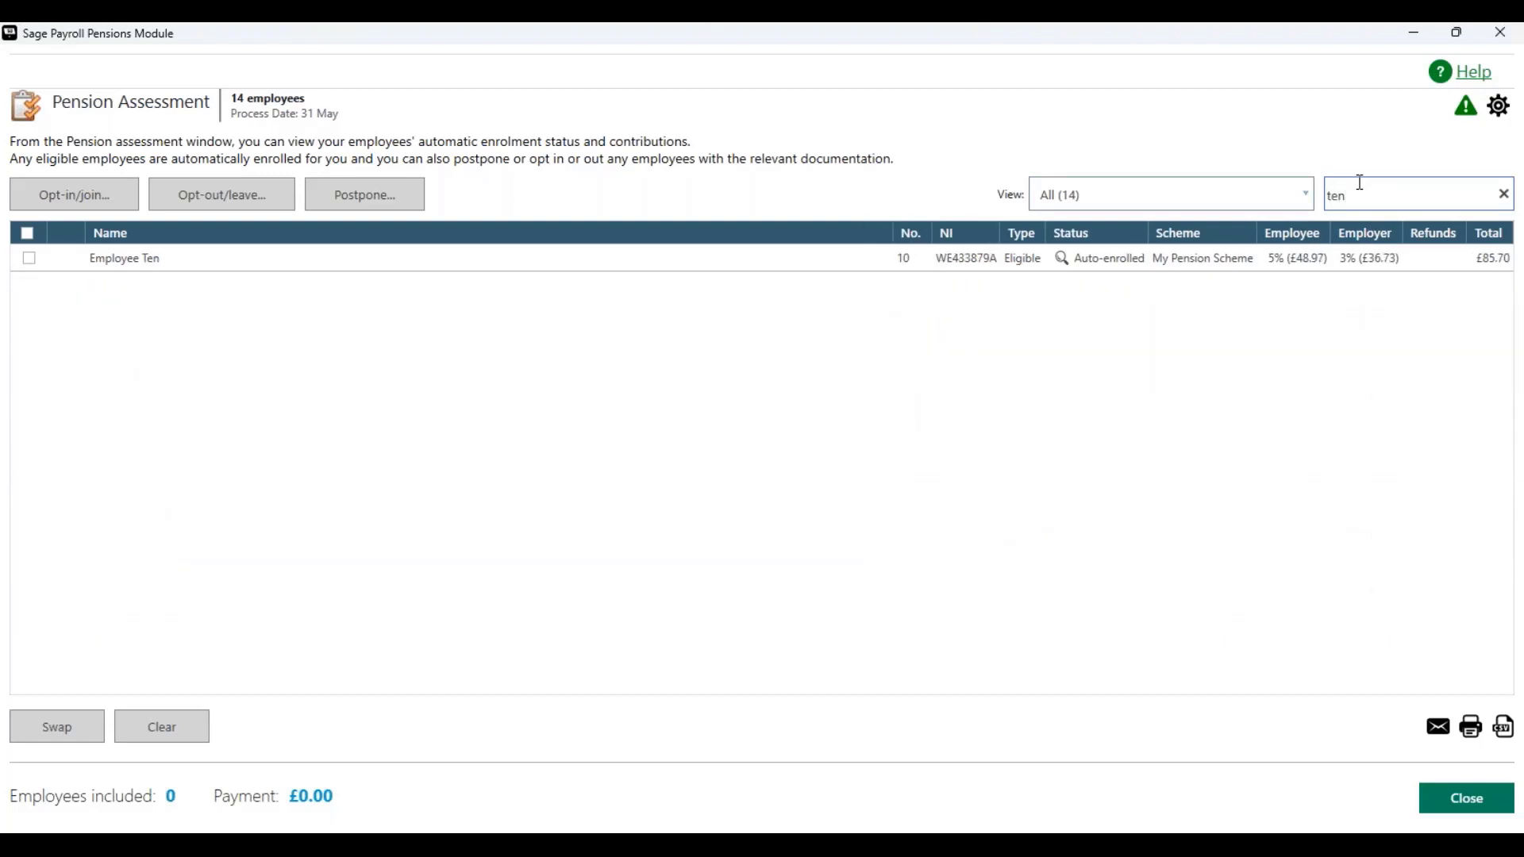
key("BackSpace")
key("BackSpace")
key("BackSpace")
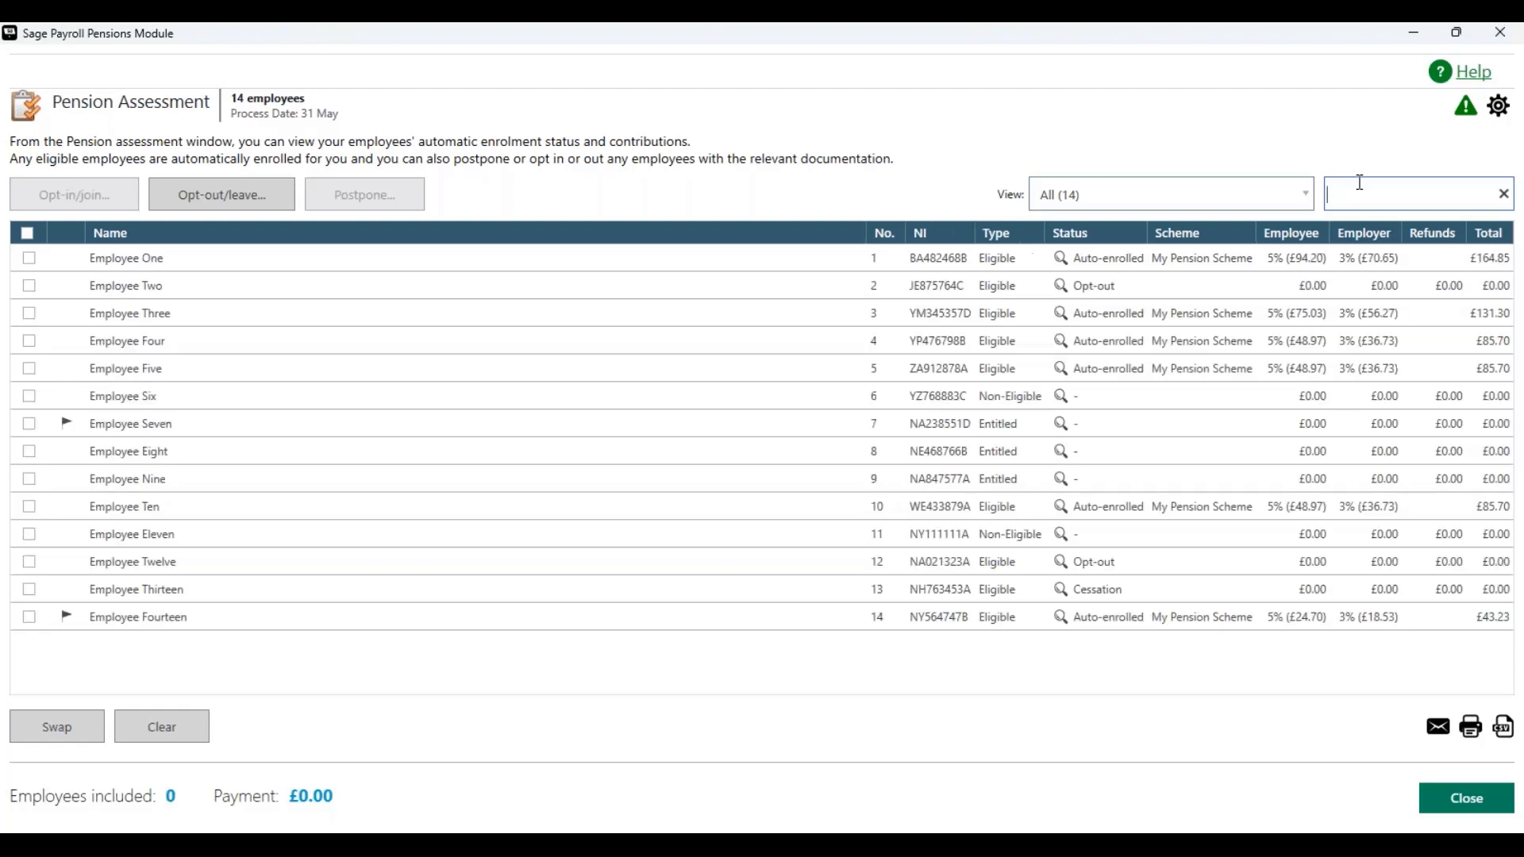
Step: Quick-search the list by part of an employee's NI number, then clear the search
type("ba48")
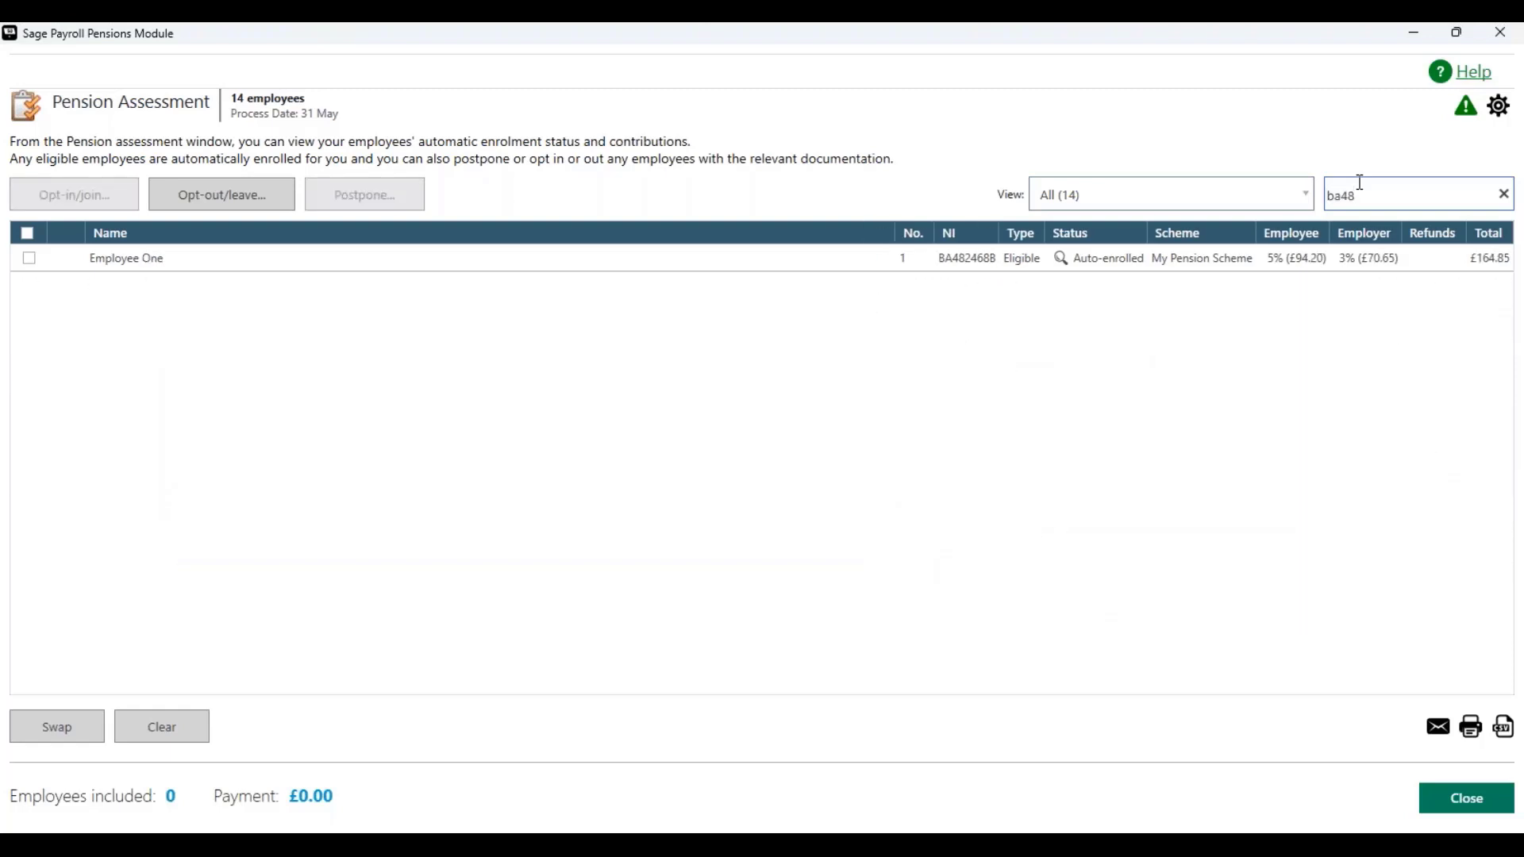
key("BackSpace")
key("BackSpace")
key("BackSpace")
key("BackSpace")
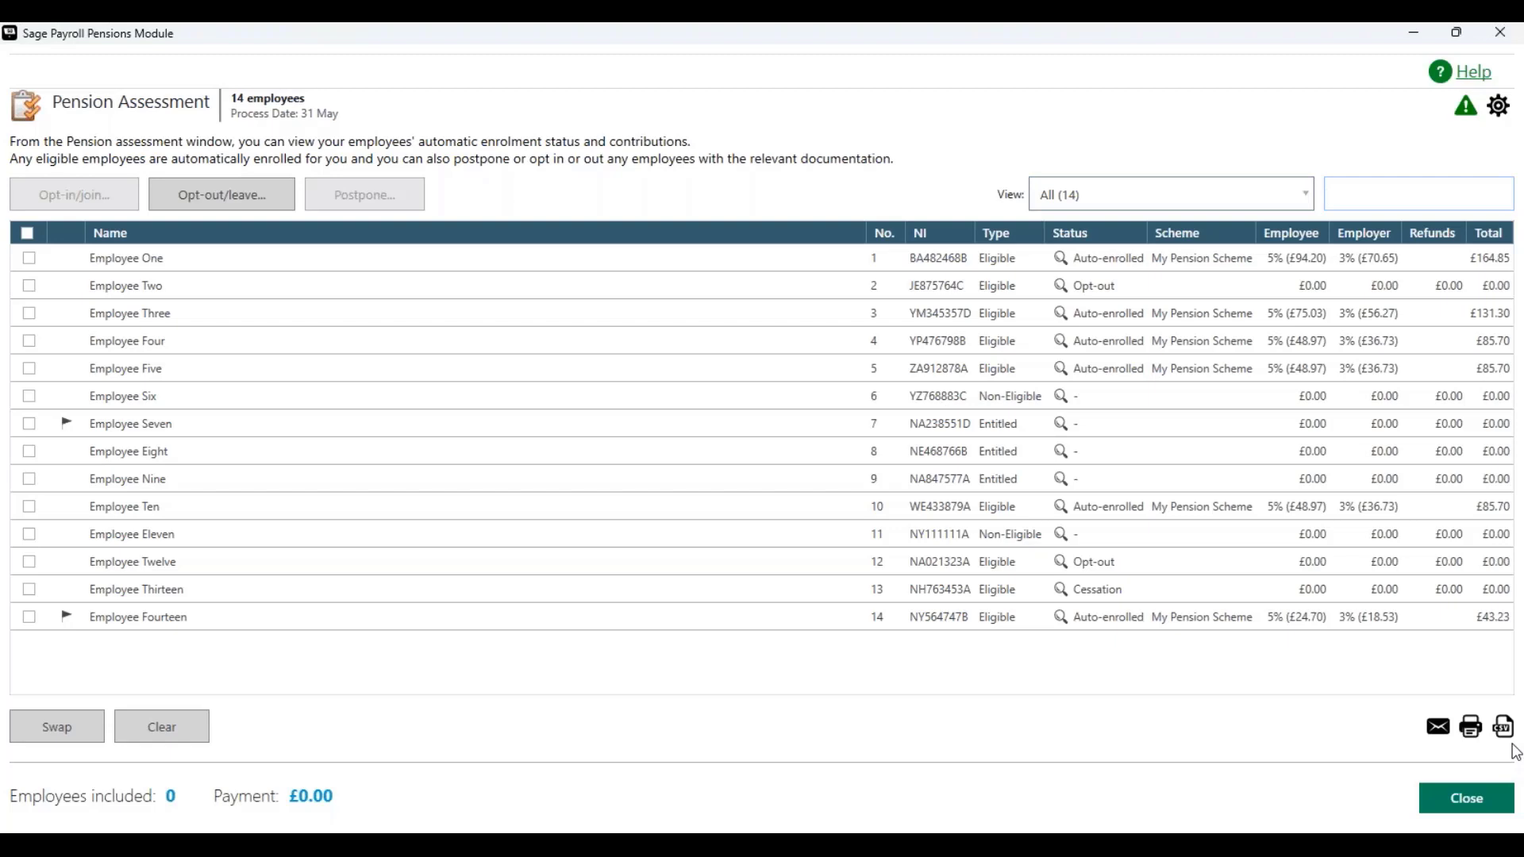
Step: Open the Print Assessment Report options, review the PDF assessment report in the browser, and close both
left_click(1471, 727)
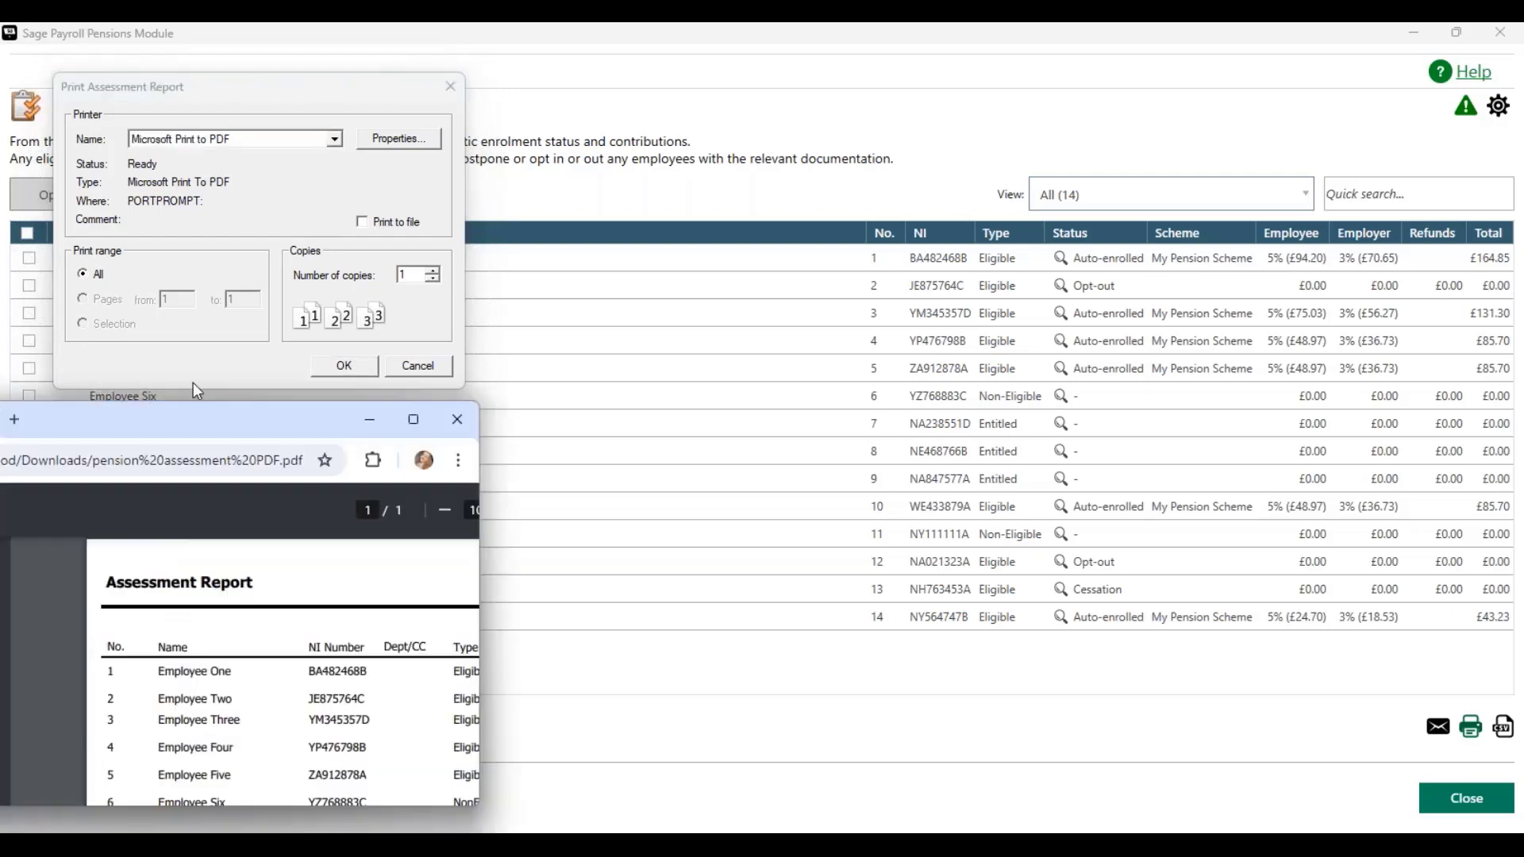
left_click_drag(193, 383, 658, 24)
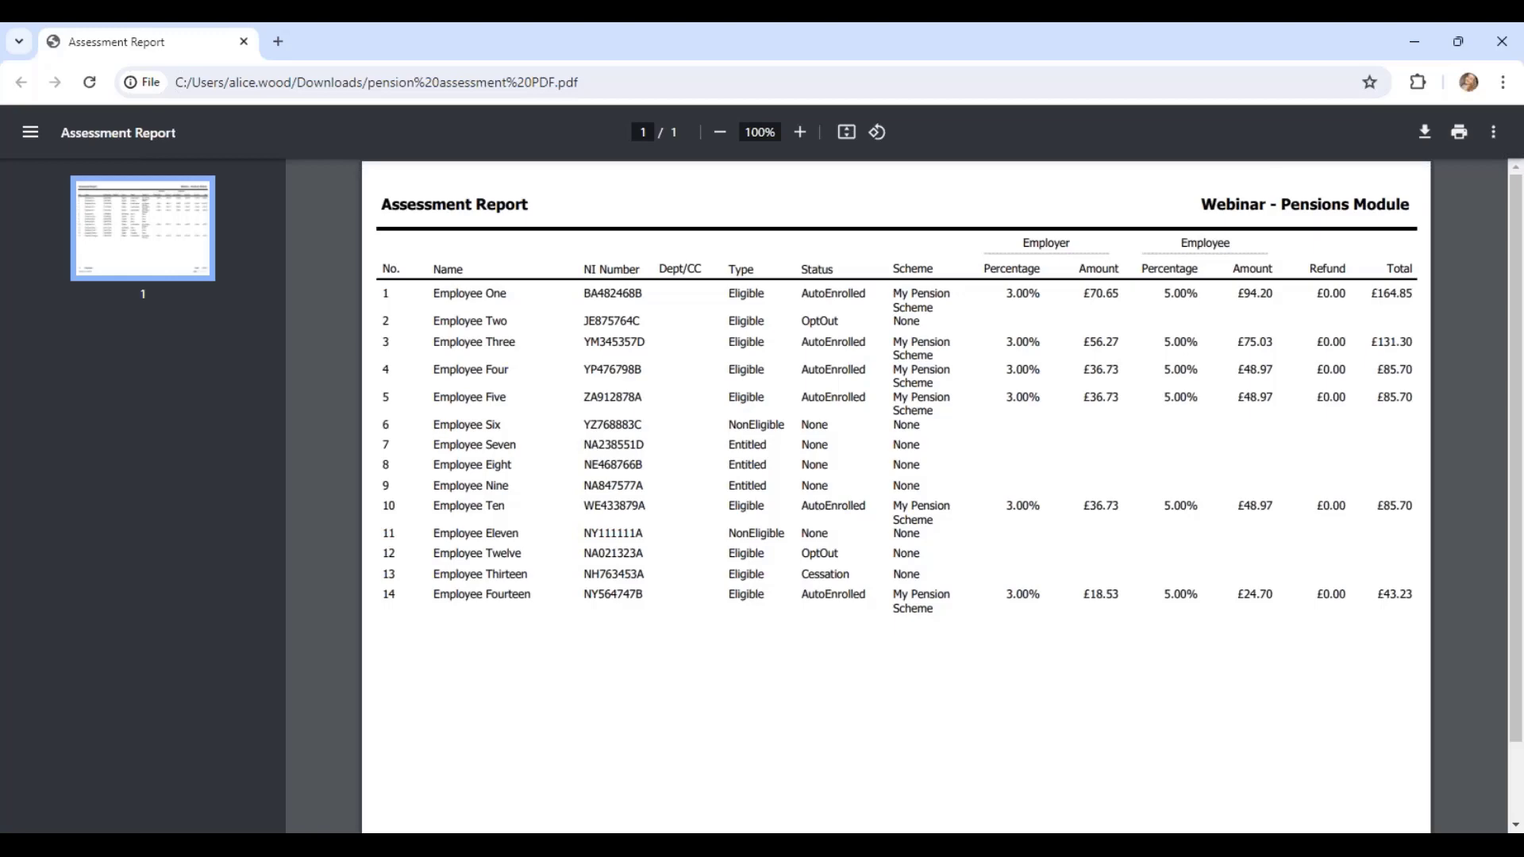
left_click(243, 41)
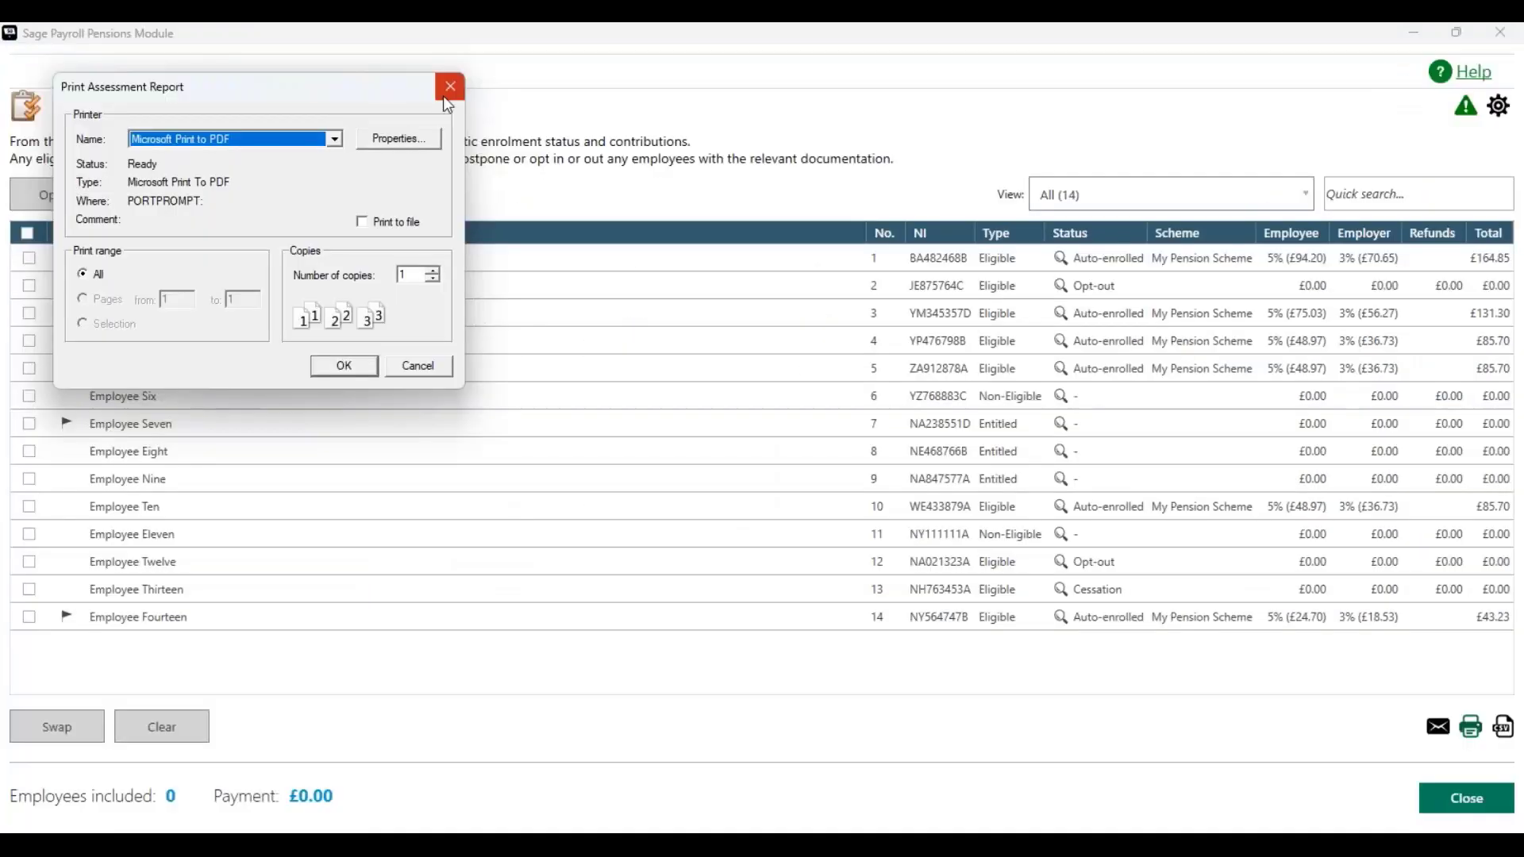
left_click(449, 87)
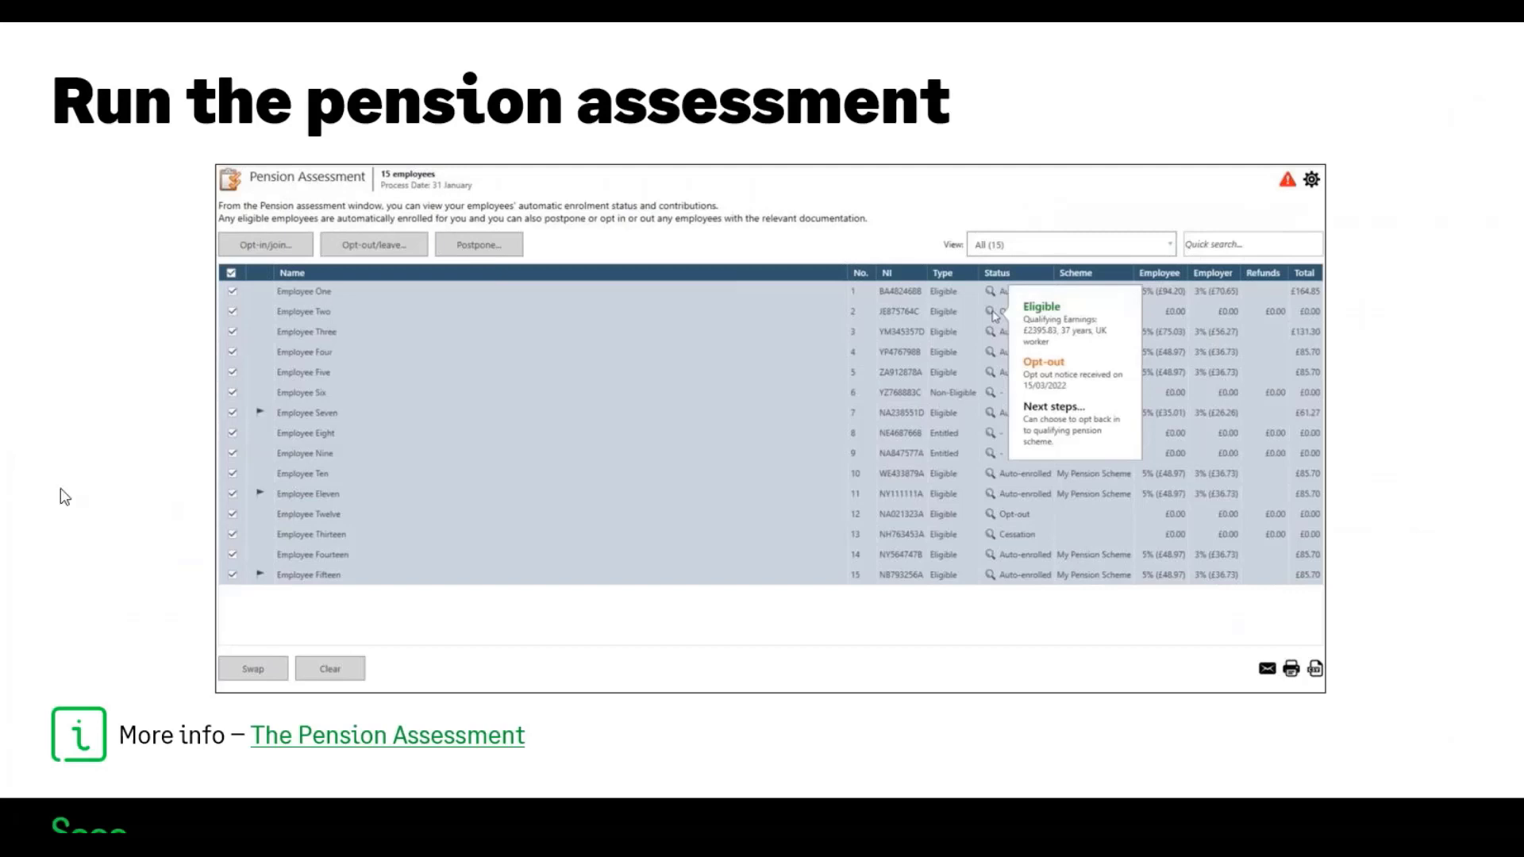
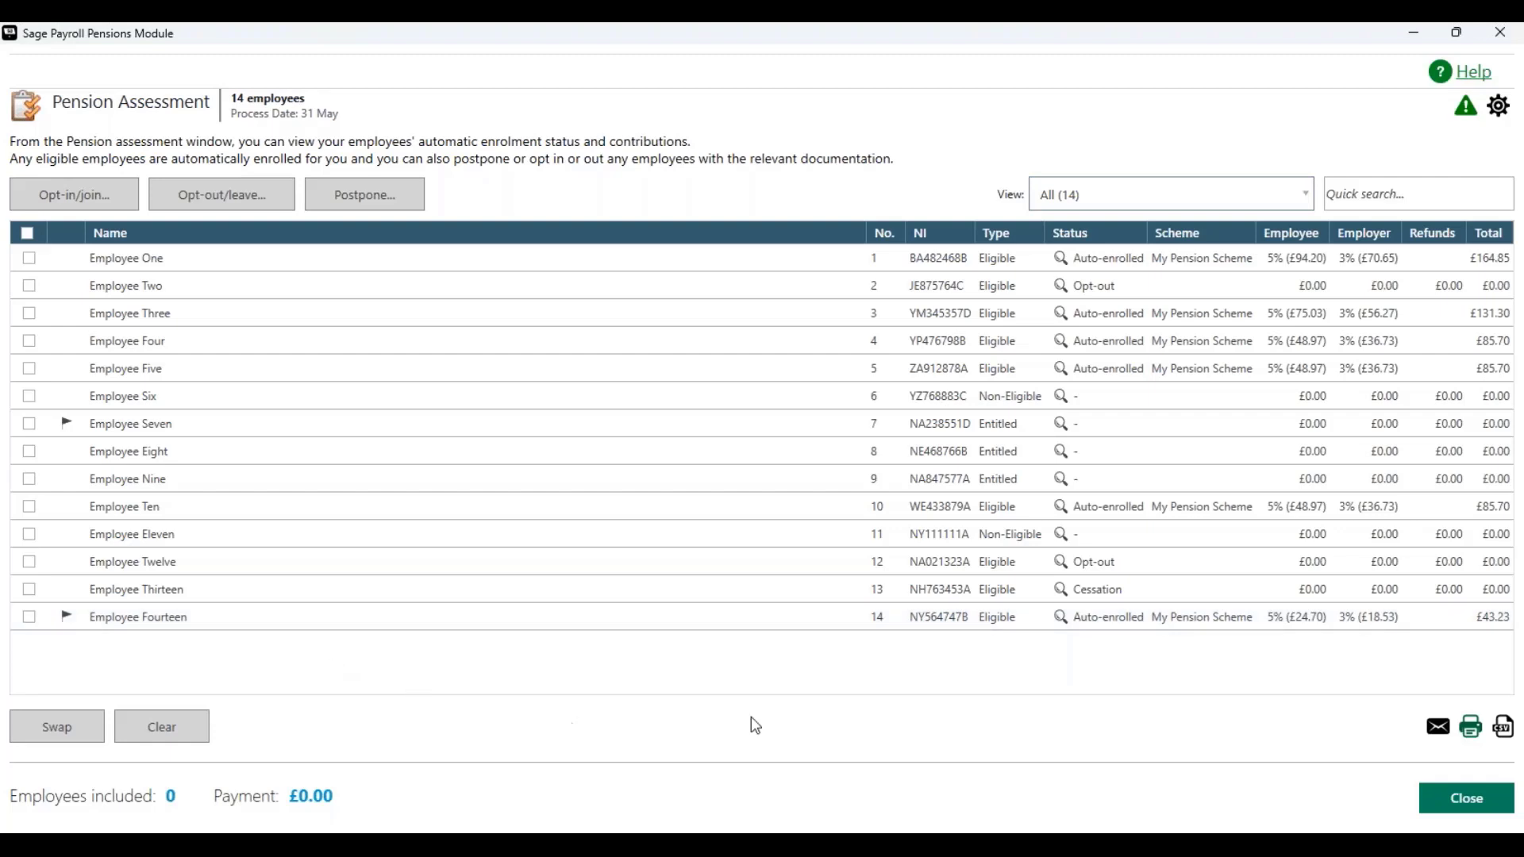
Step: Close the Pension Assessment window and run Update Records for the 14 monthly employees of the current pay period
left_click(1467, 801)
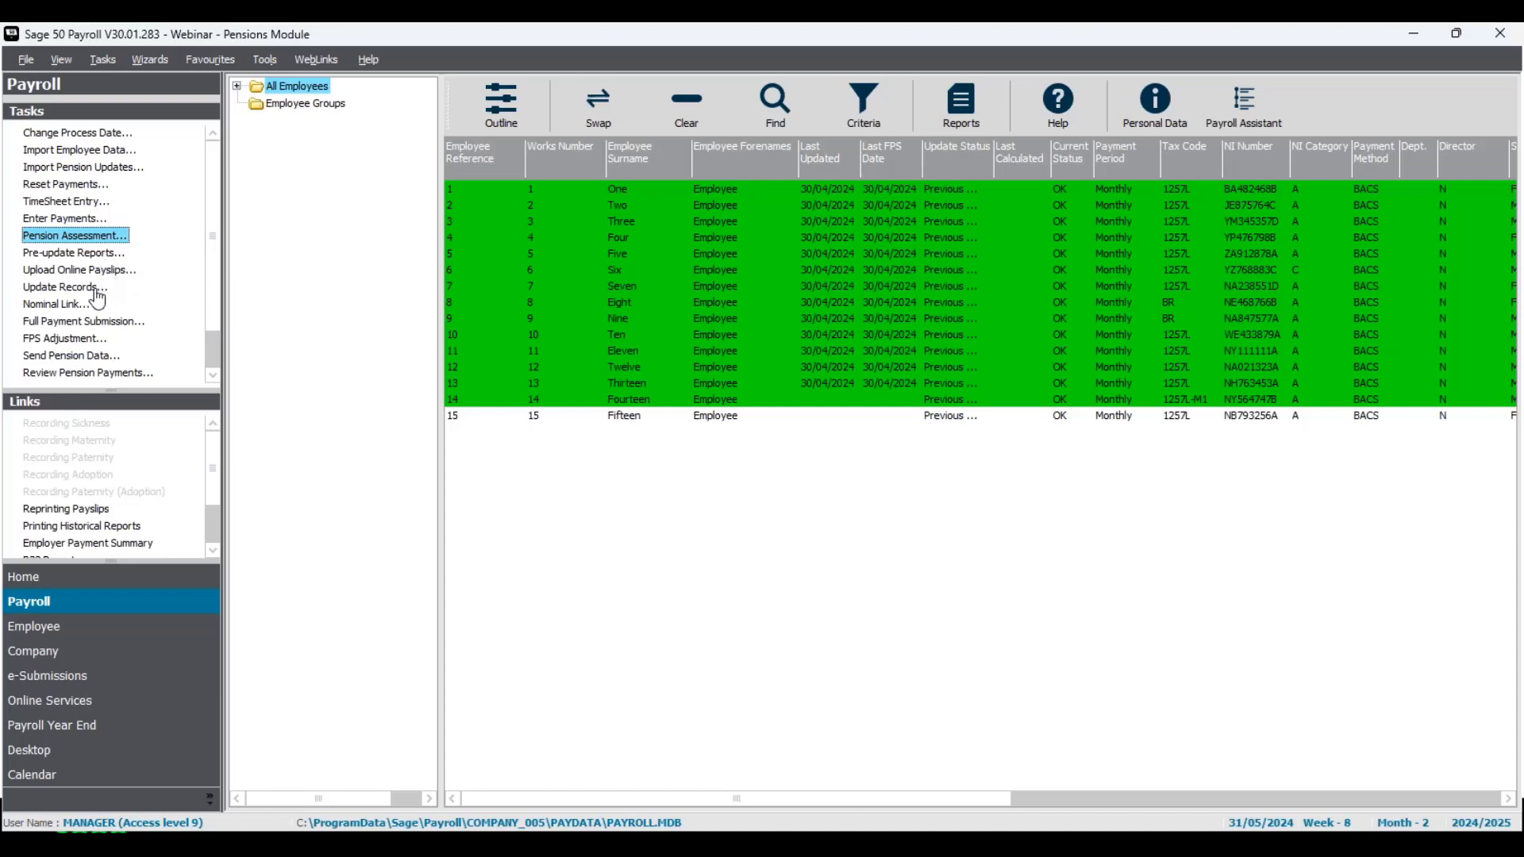
left_click(96, 291)
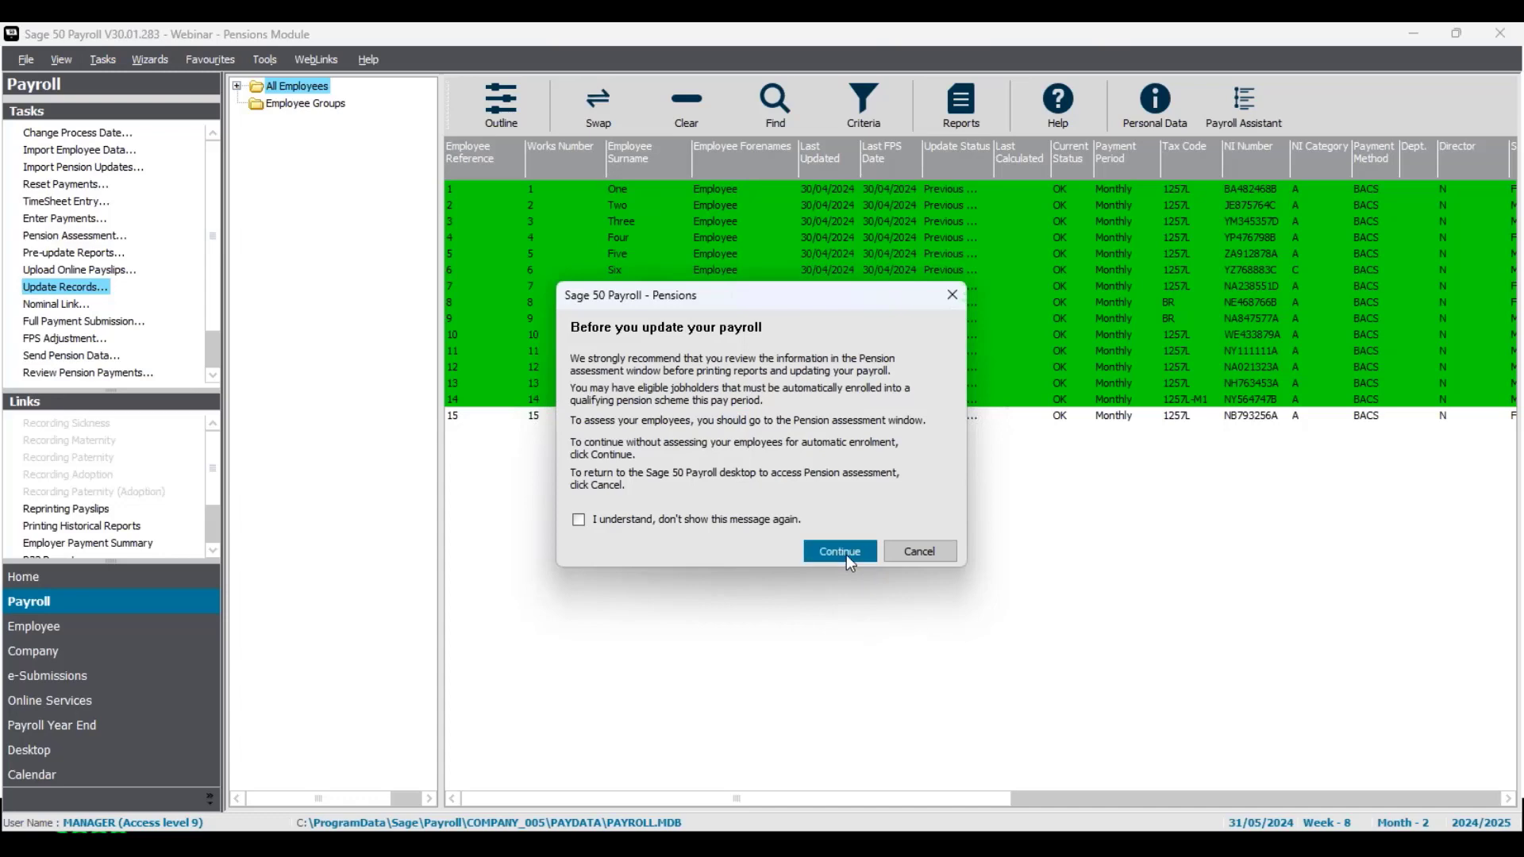
left_click(848, 561)
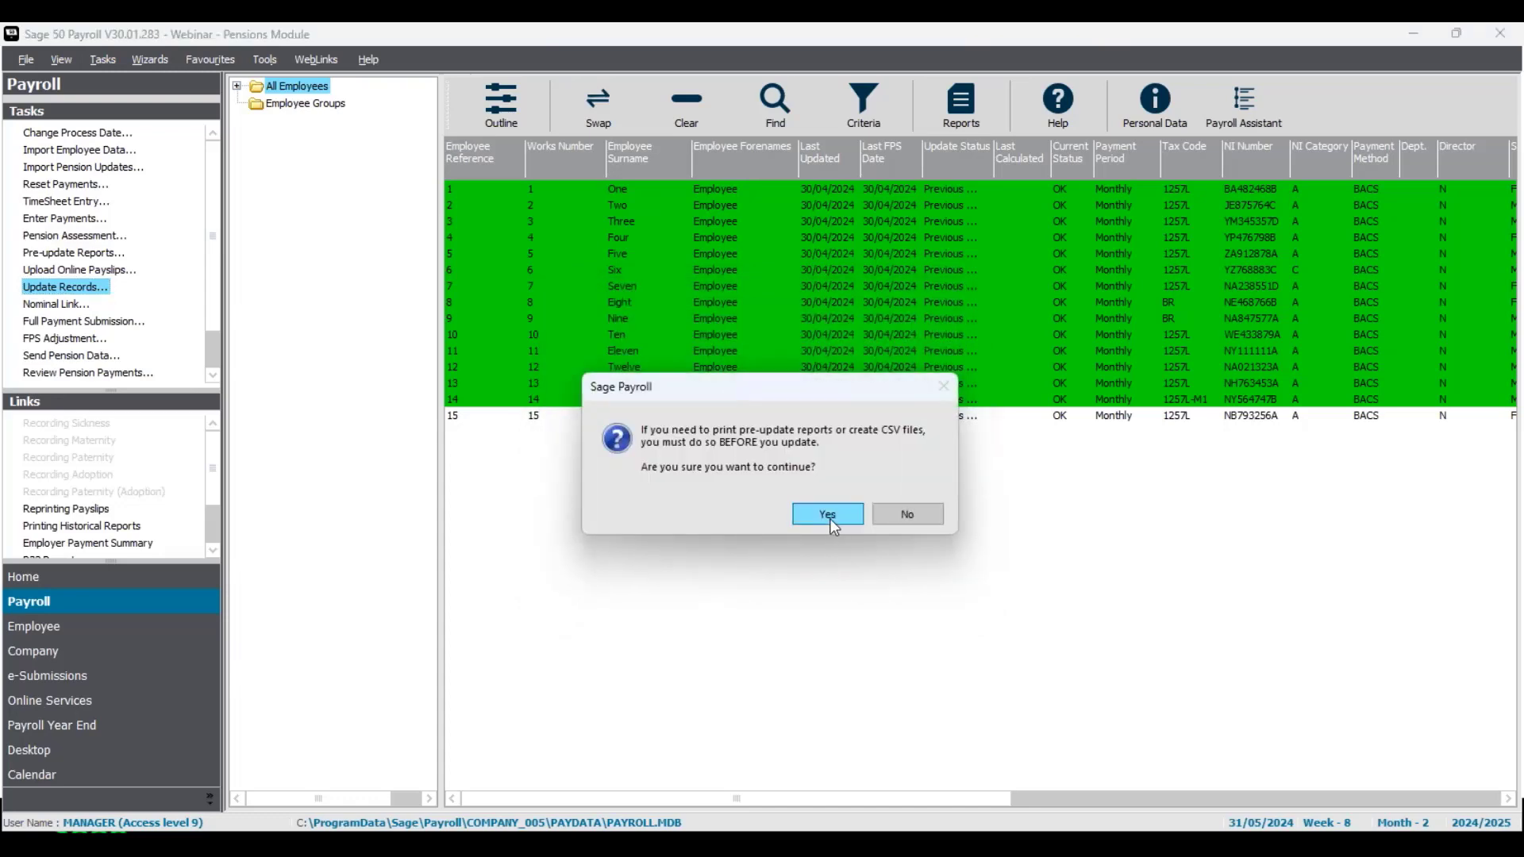
left_click(830, 516)
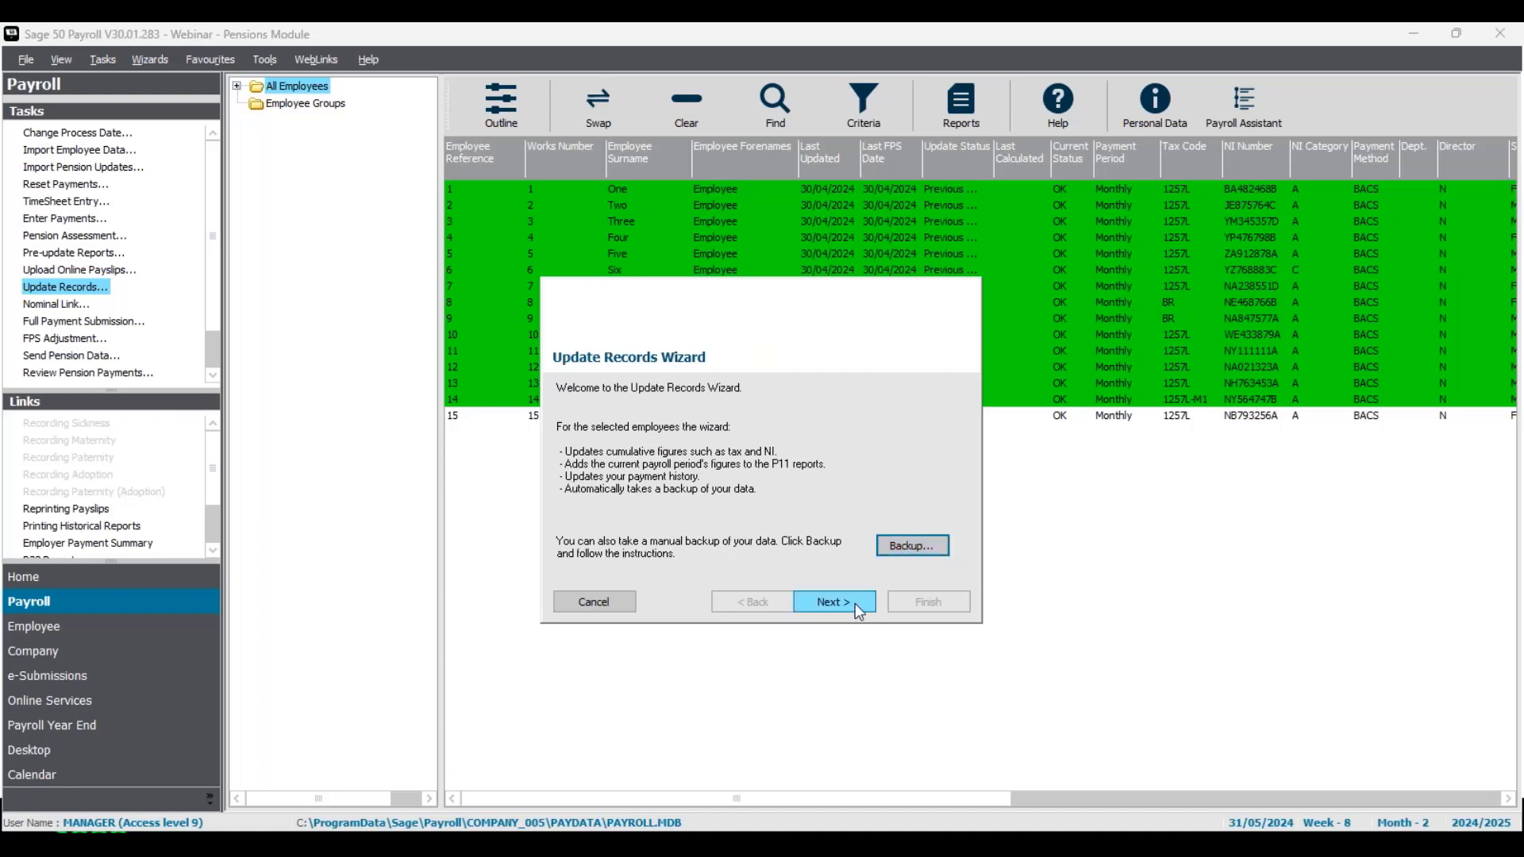
left_click(833, 602)
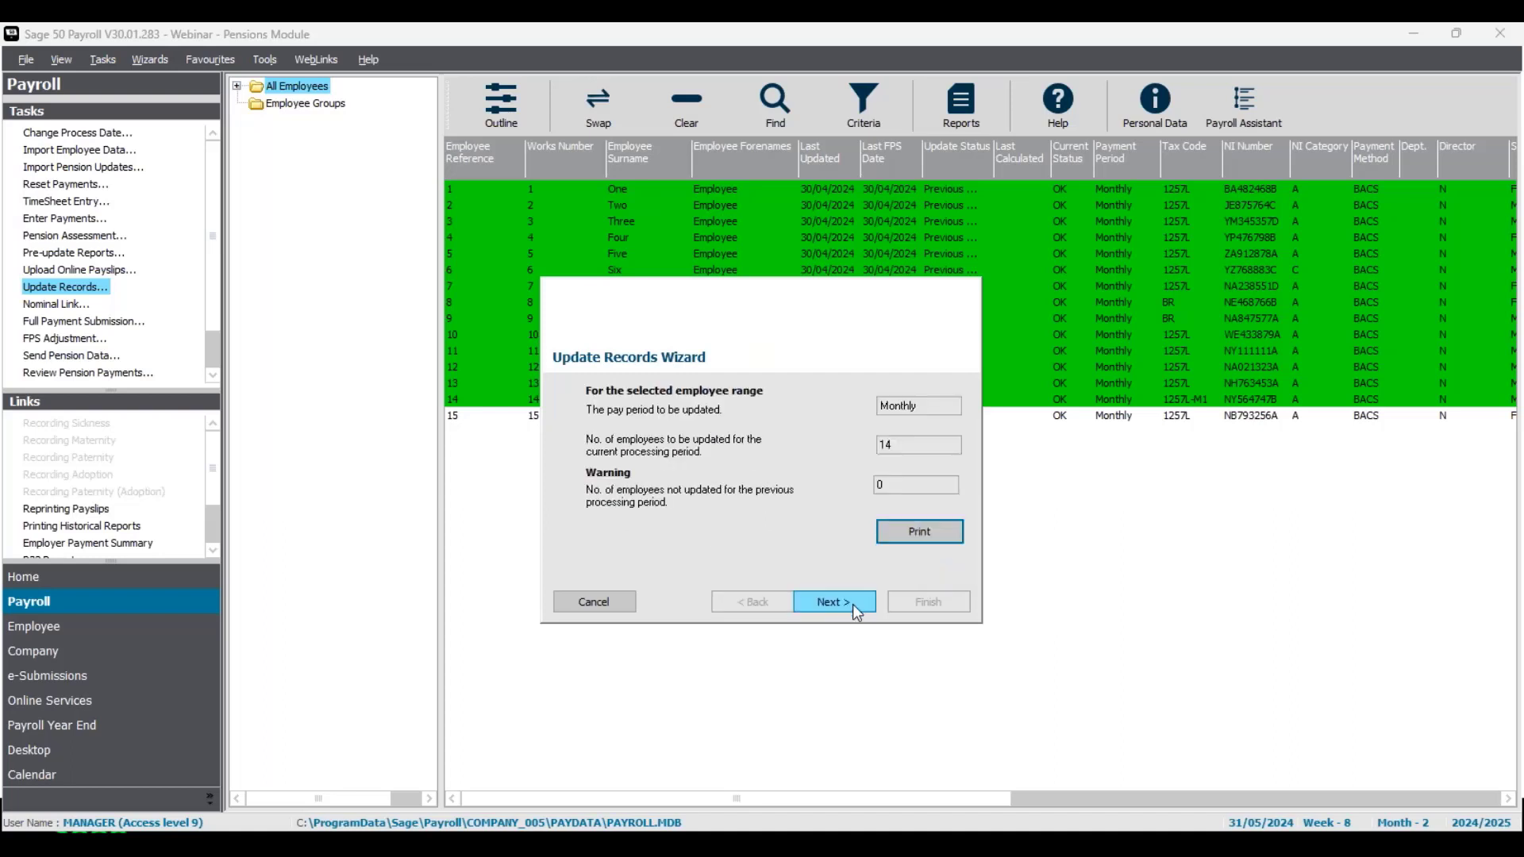
left_click(852, 603)
left_click(913, 602)
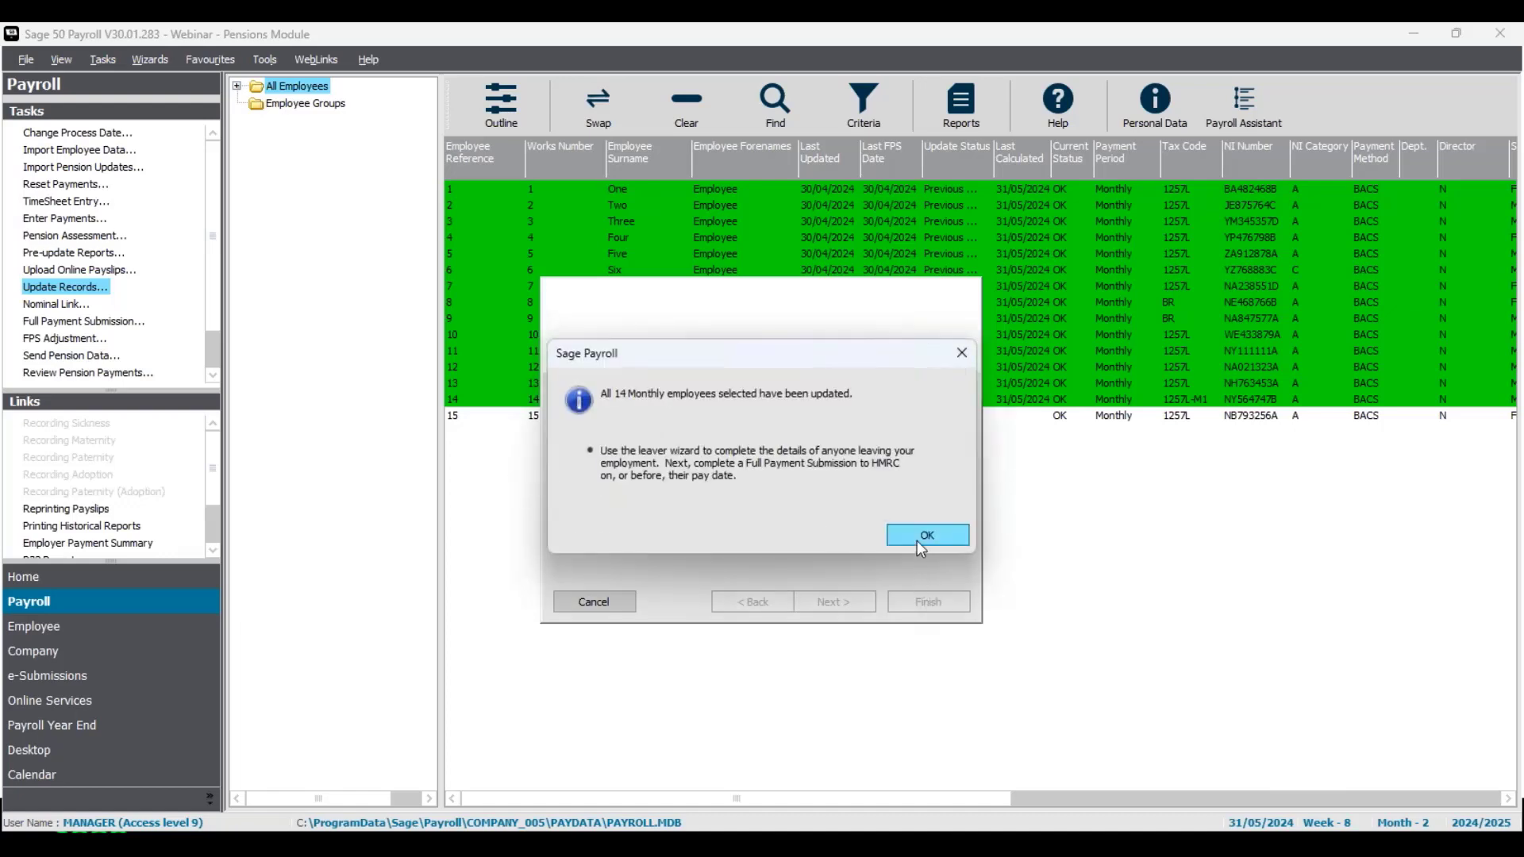
left_click(916, 539)
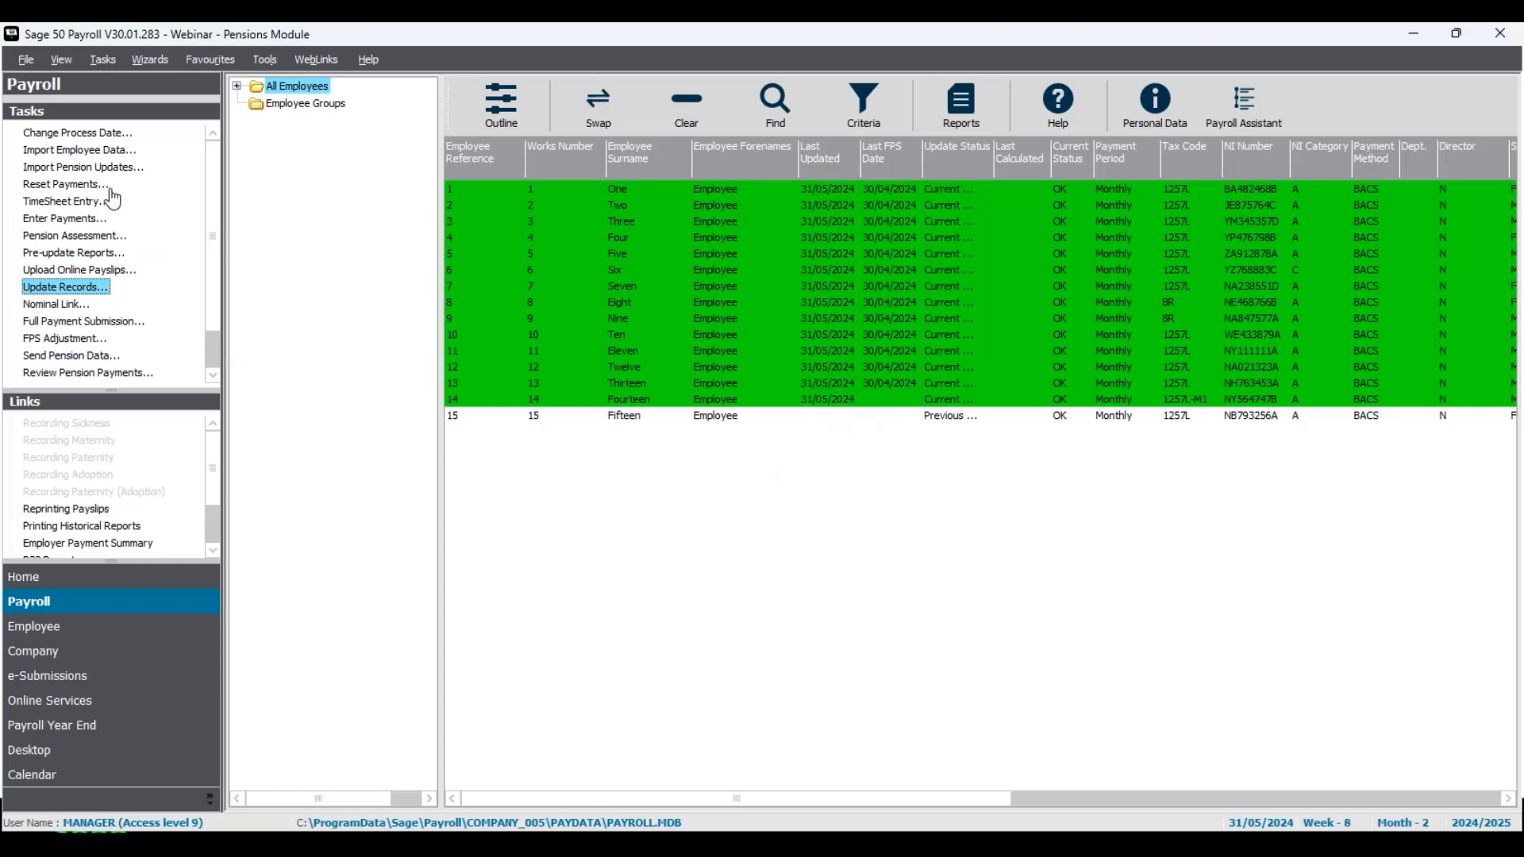
Step: Change the payroll process date to 30/06/2024
left_click(96, 134)
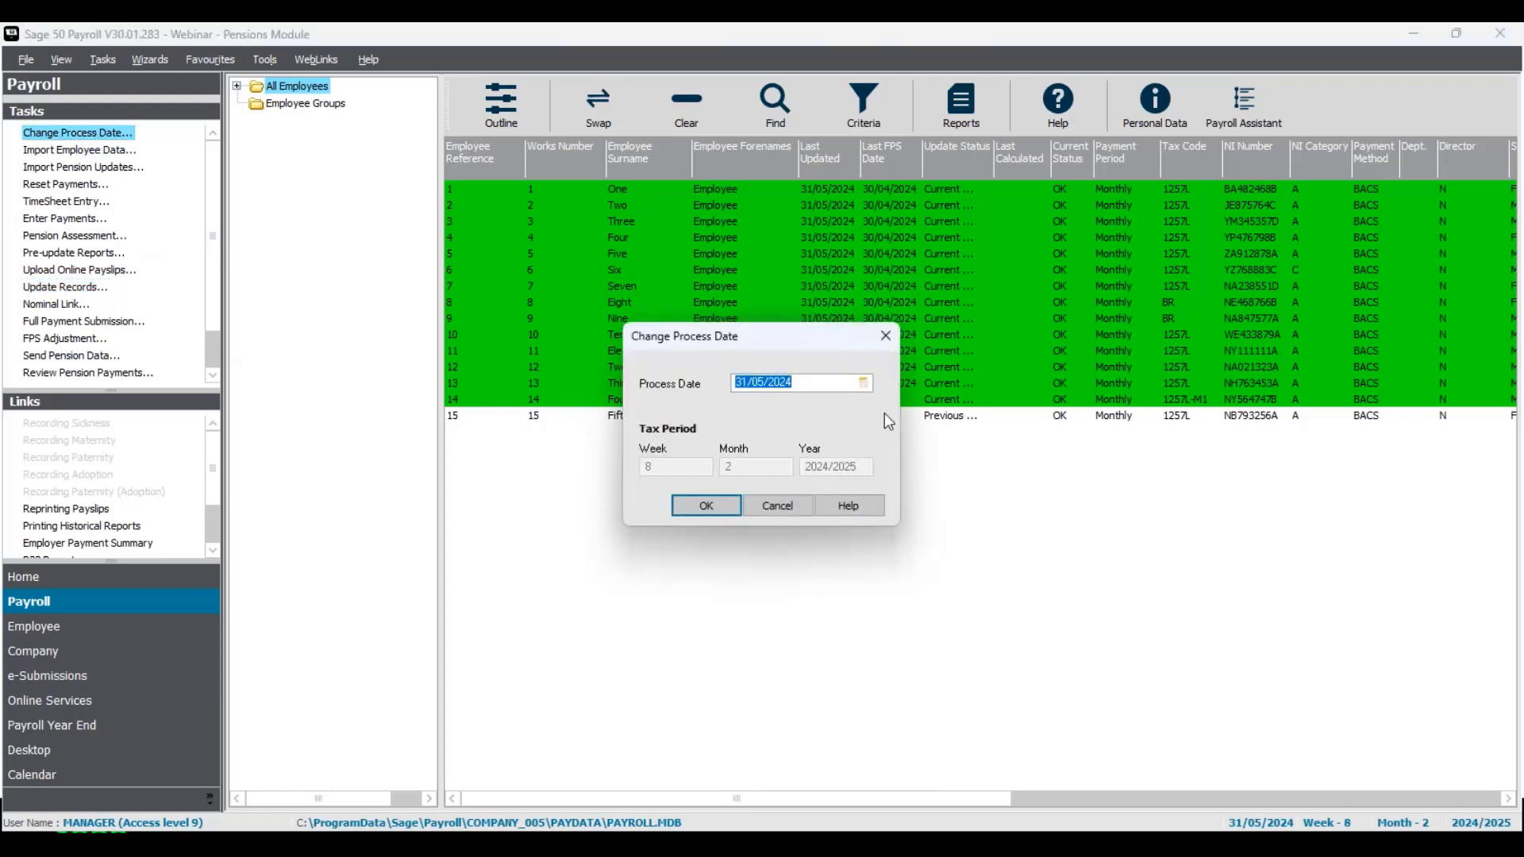
left_click(864, 386)
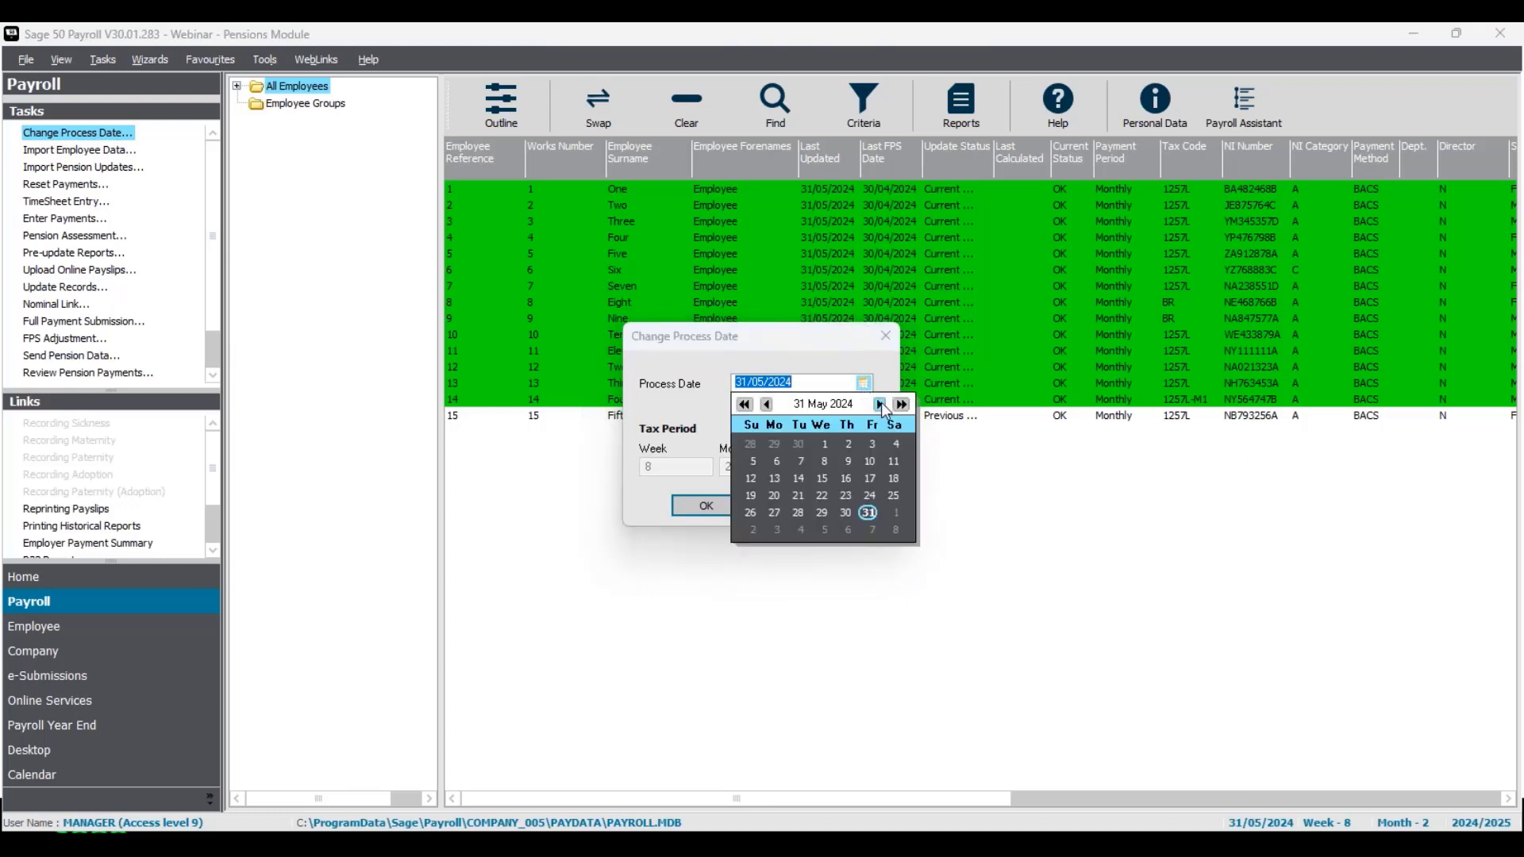
left_click(880, 404)
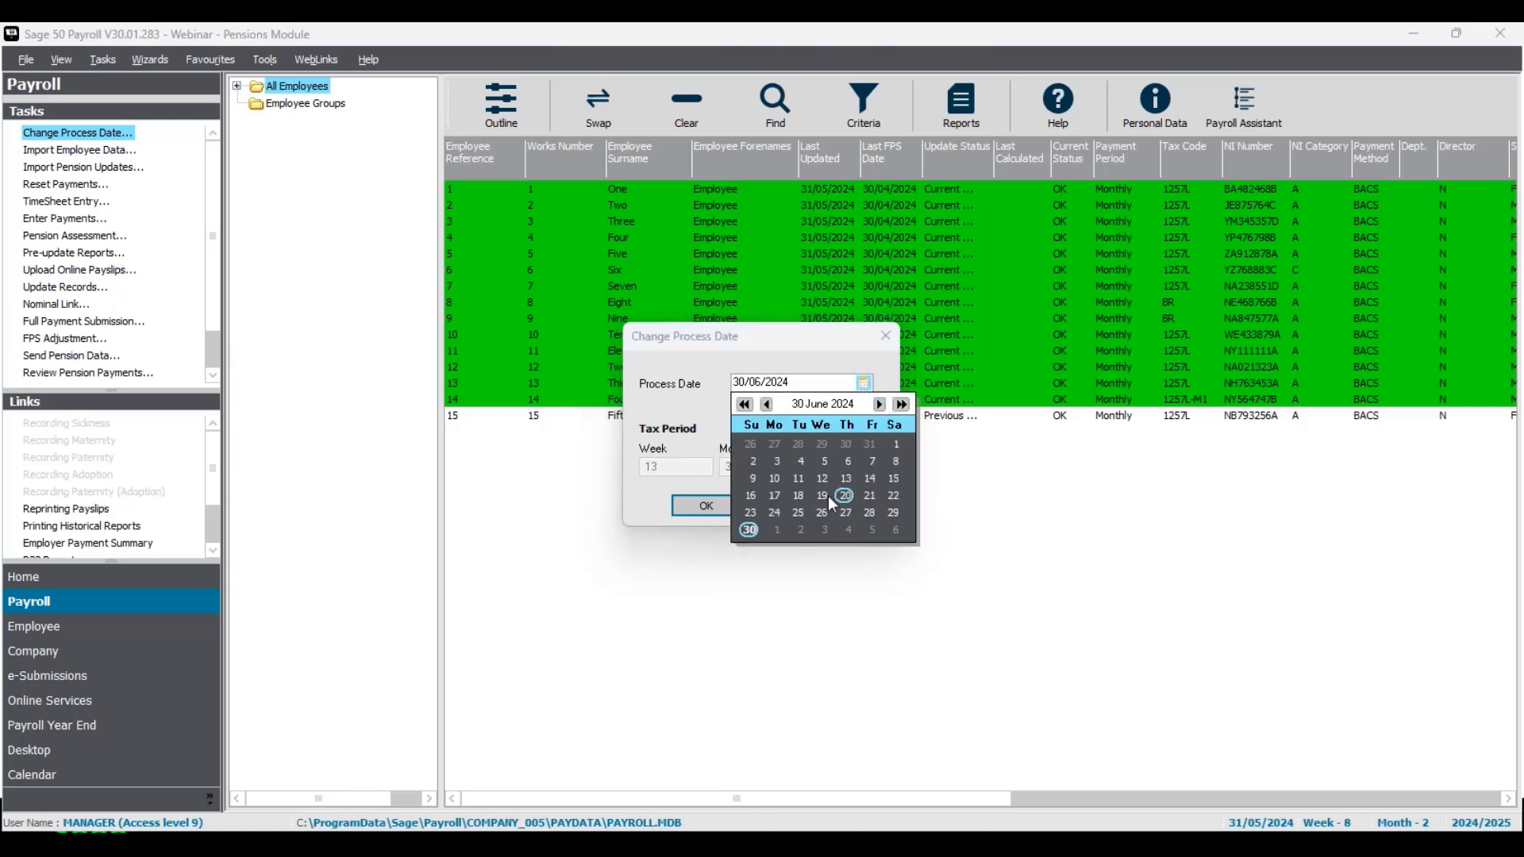
left_click(726, 513)
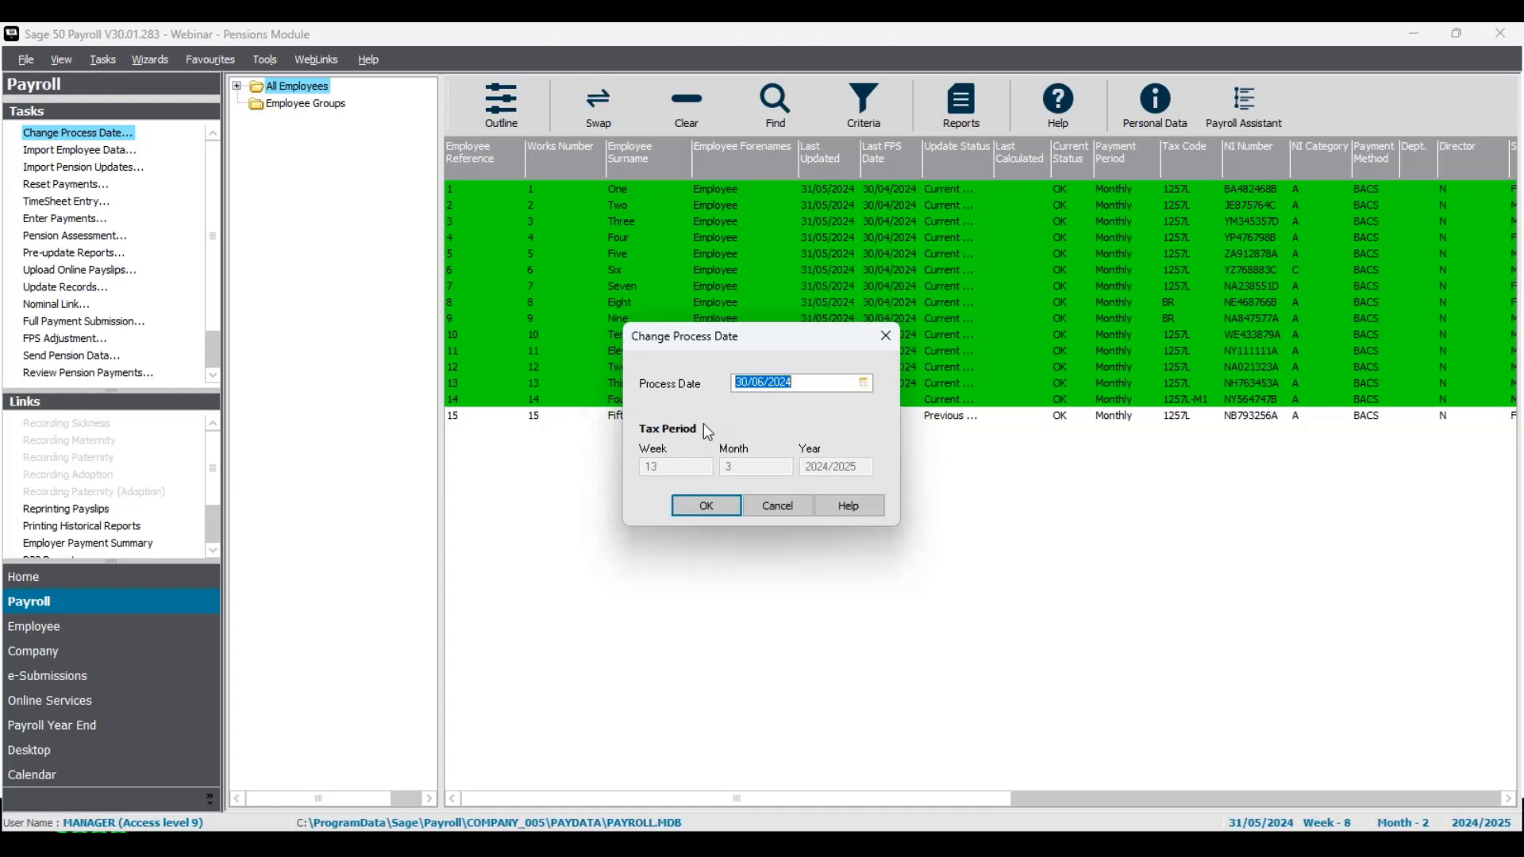
left_click(717, 511)
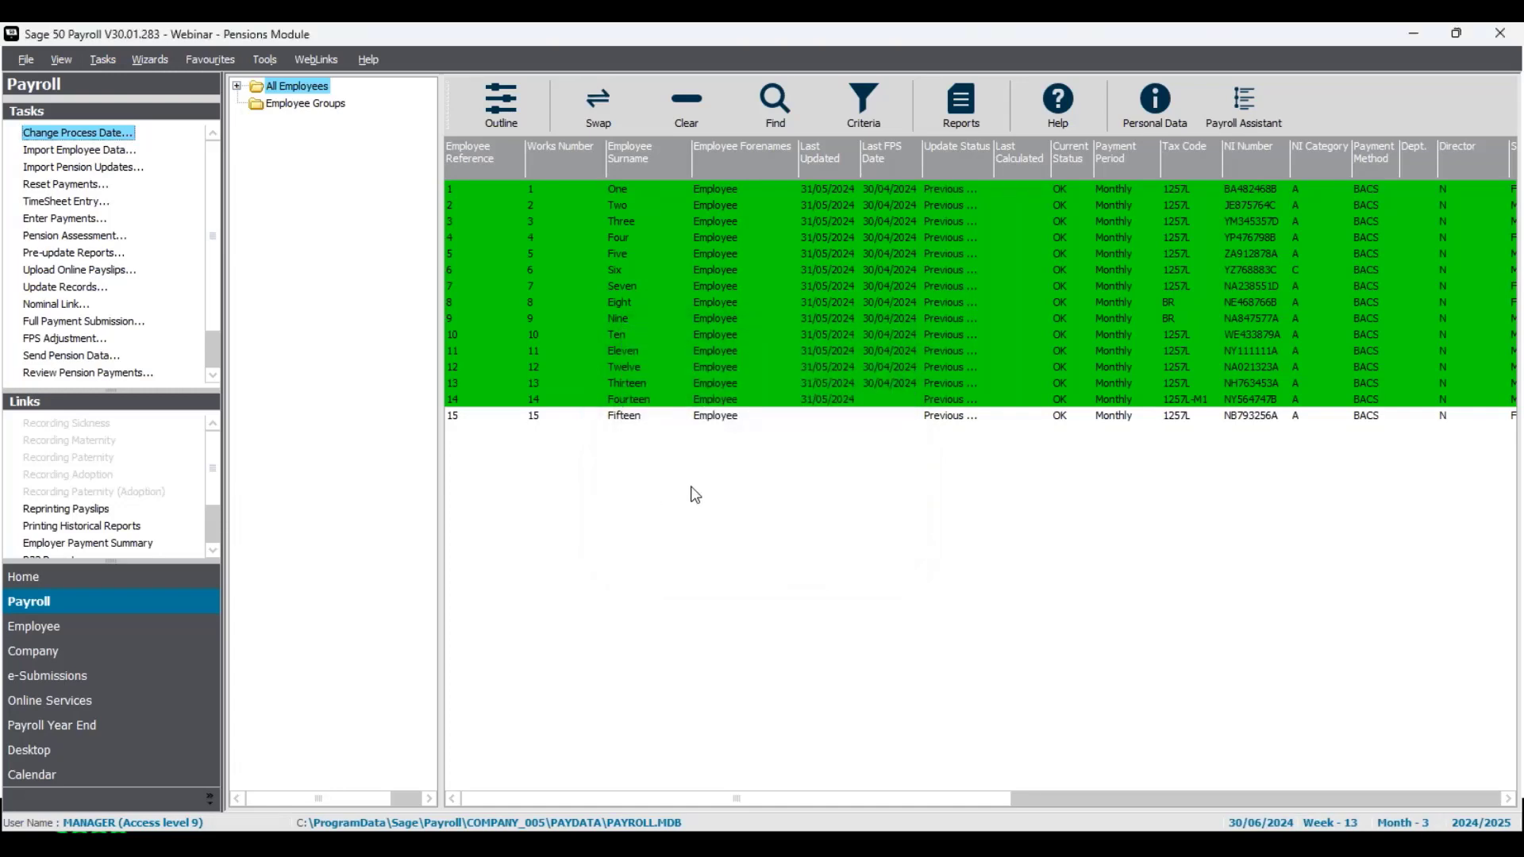
Step: Include Employee Fifteen in the selection, open Enter Payments, and save each employee's payments unchanged up to Employee Seven
left_click(725, 419)
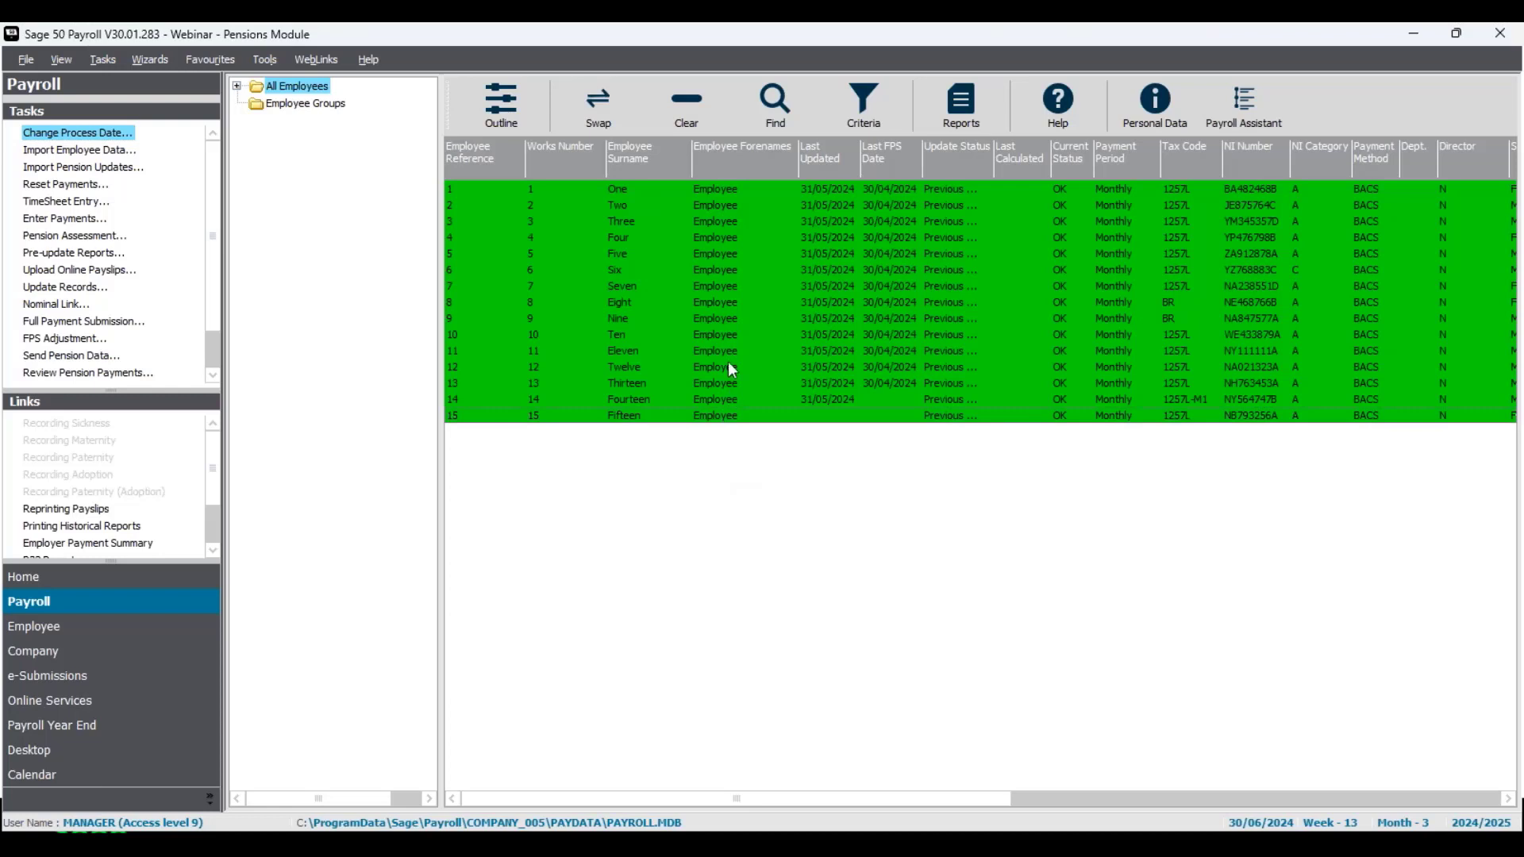
right_click(736, 317)
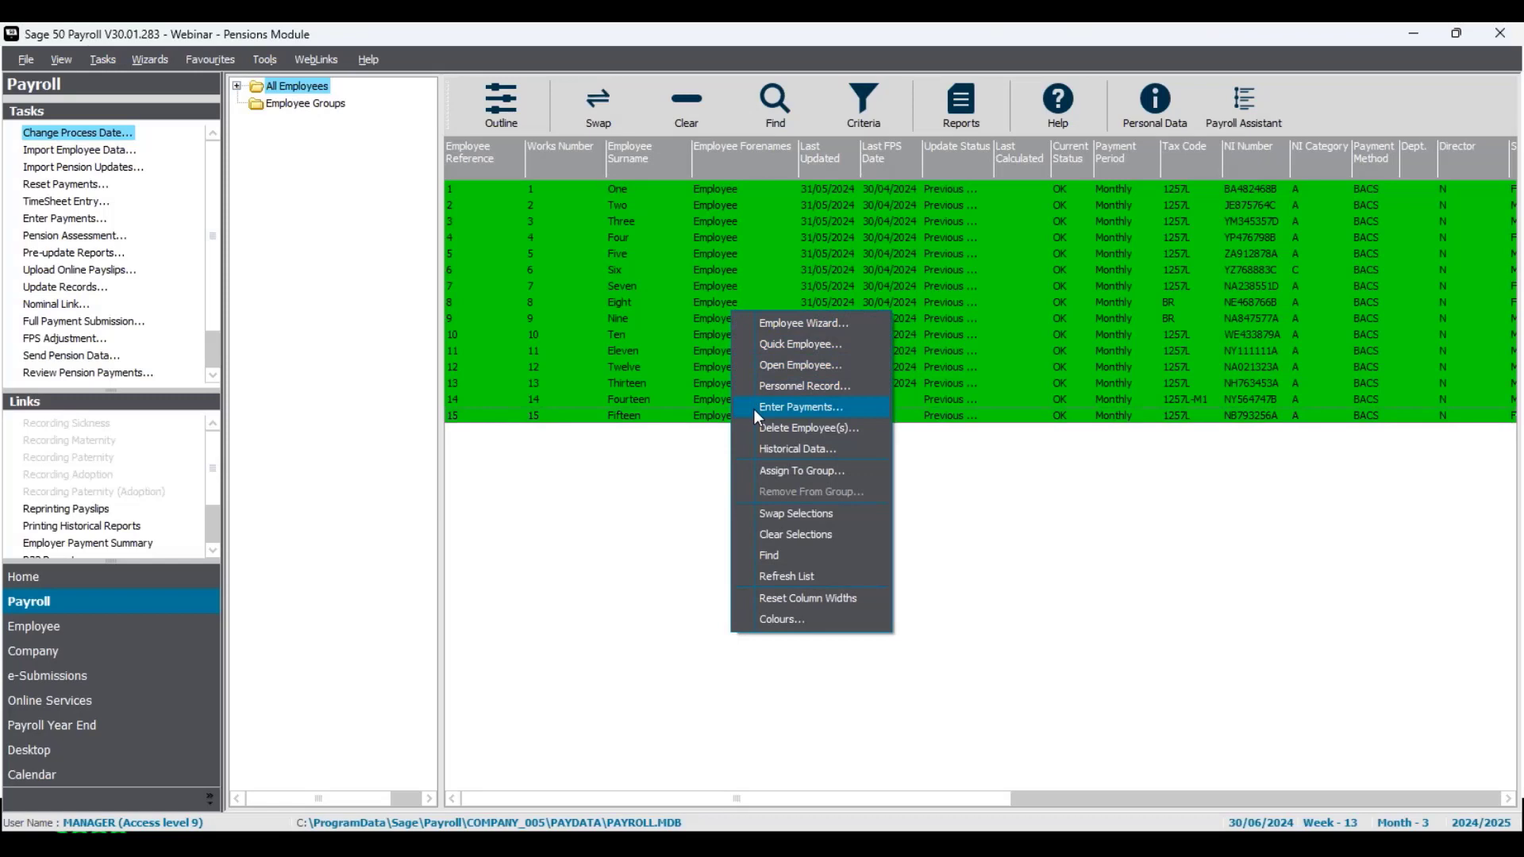
left_click(800, 407)
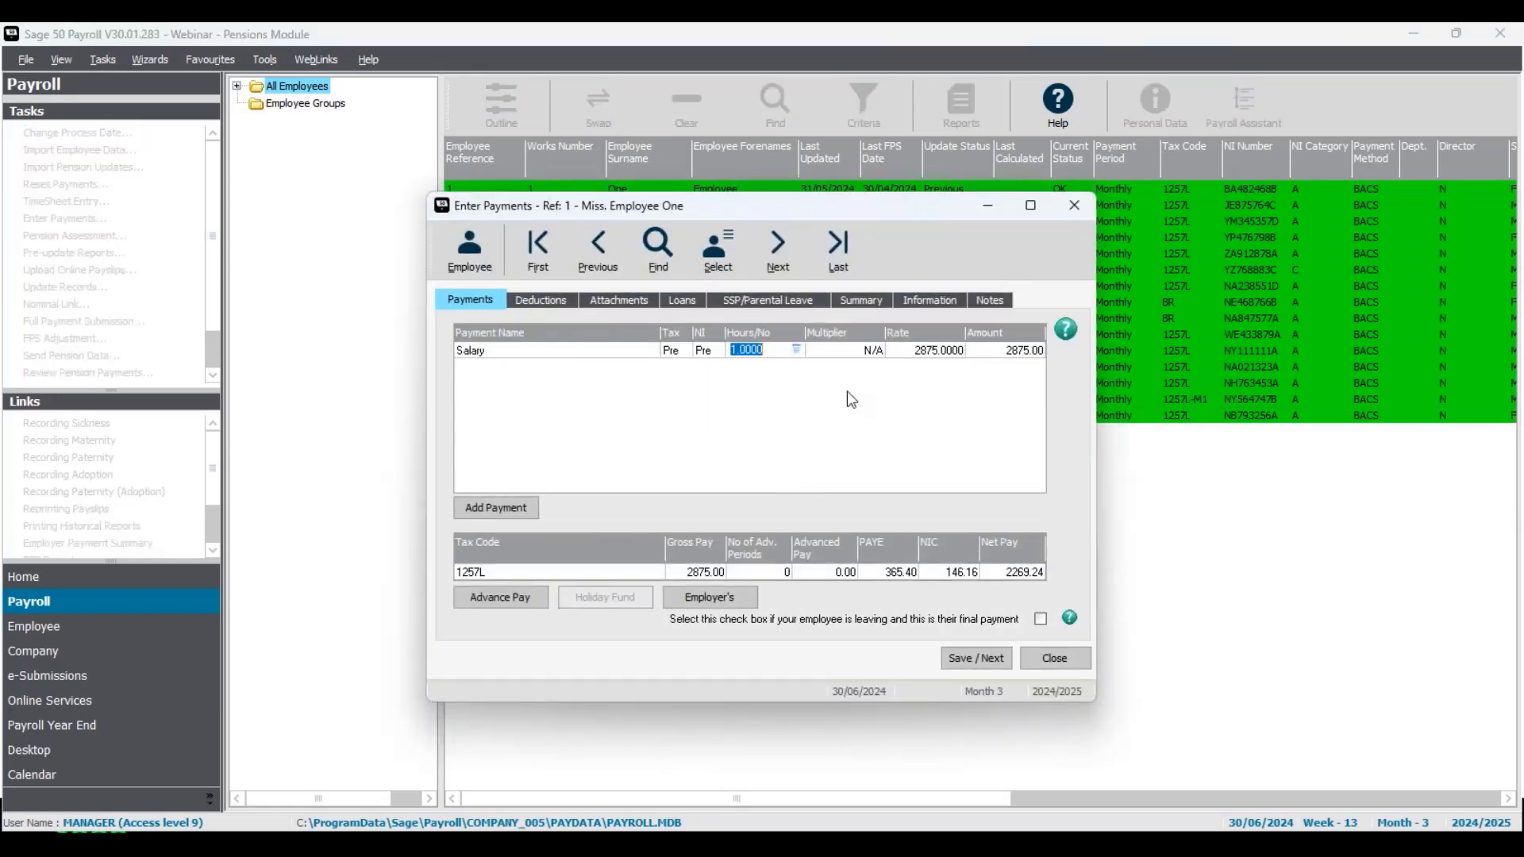
left_click(975, 661)
left_click(975, 661)
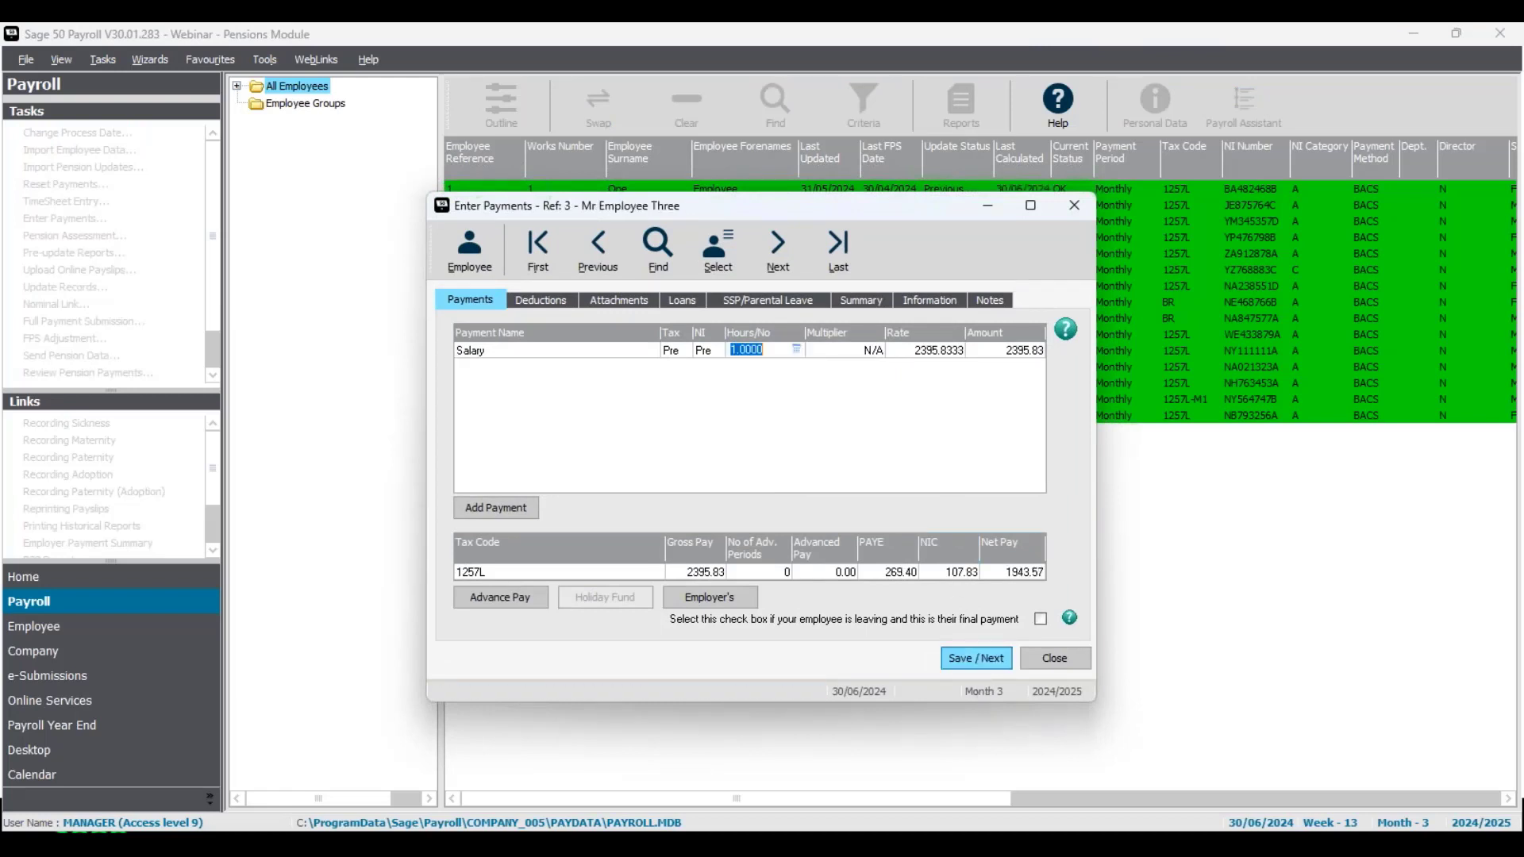
left_click(974, 662)
left_click(974, 662)
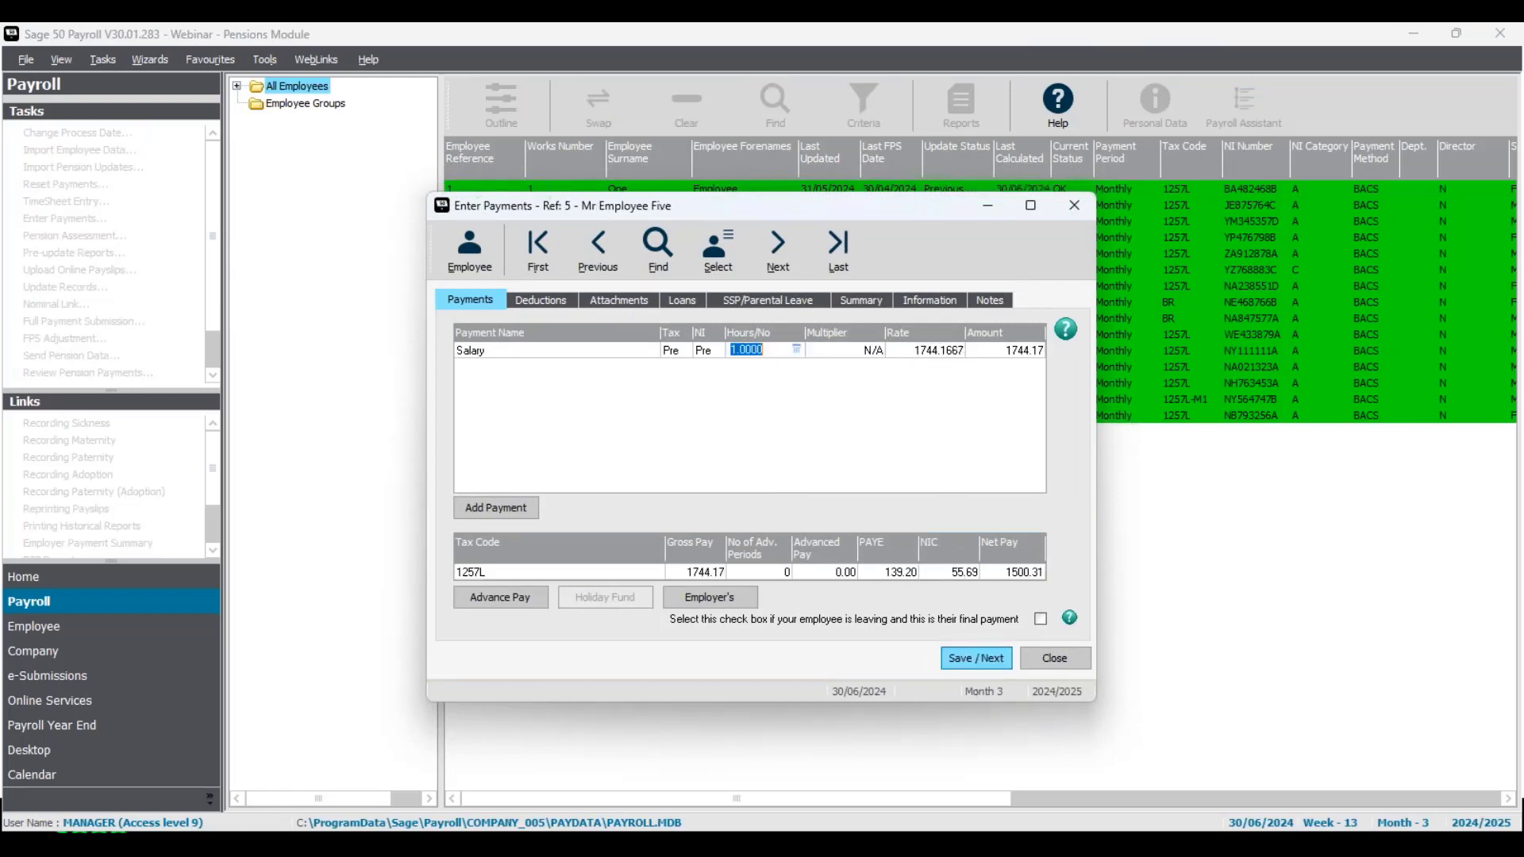
left_click(975, 658)
left_click(974, 658)
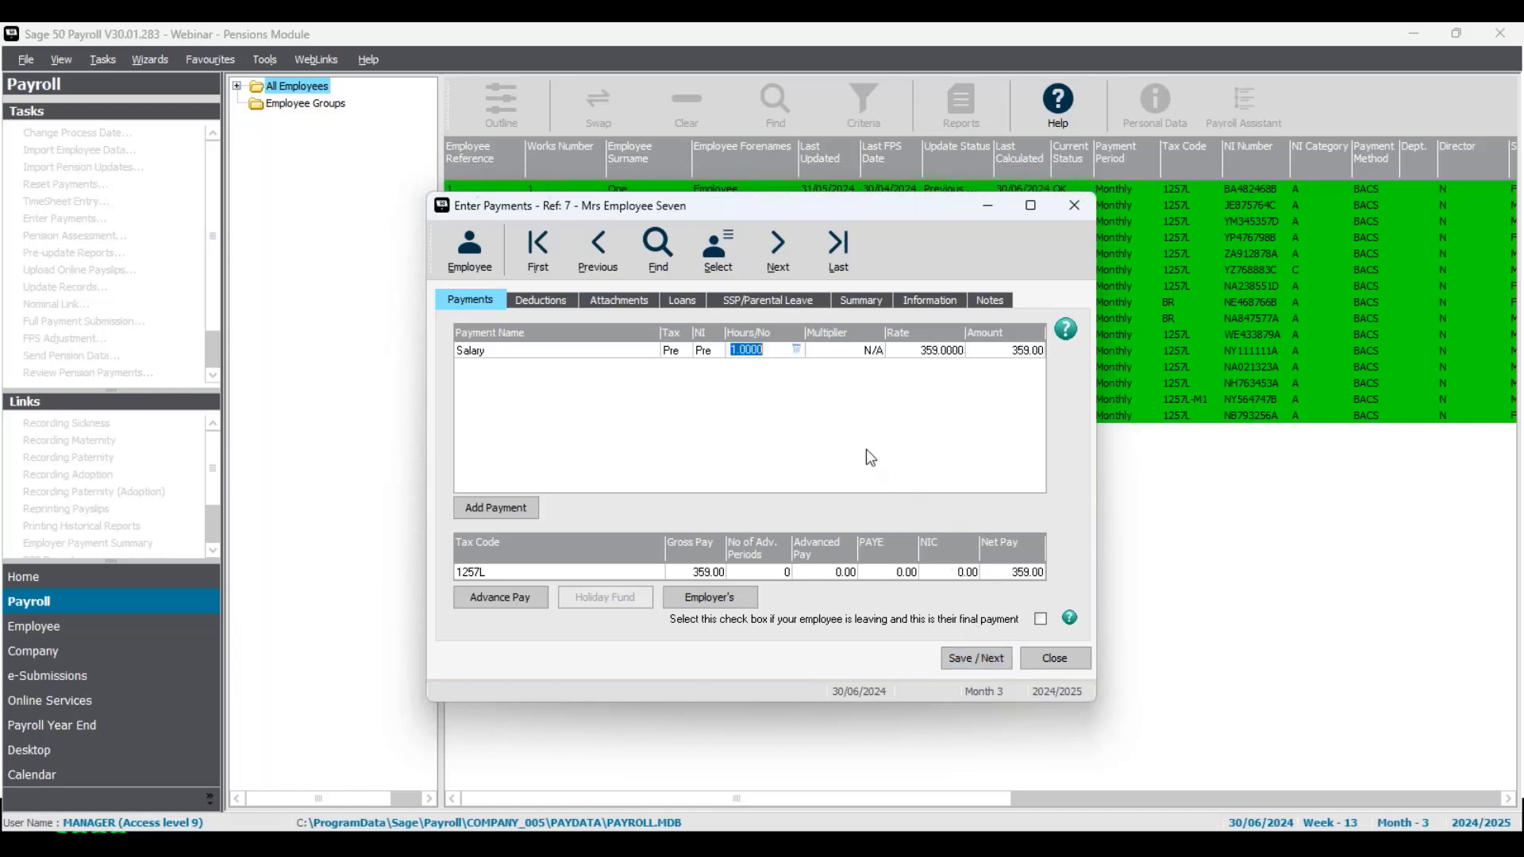
Step: Set Employee Seven's salary rate to 815 and save the record
left_click(936, 350)
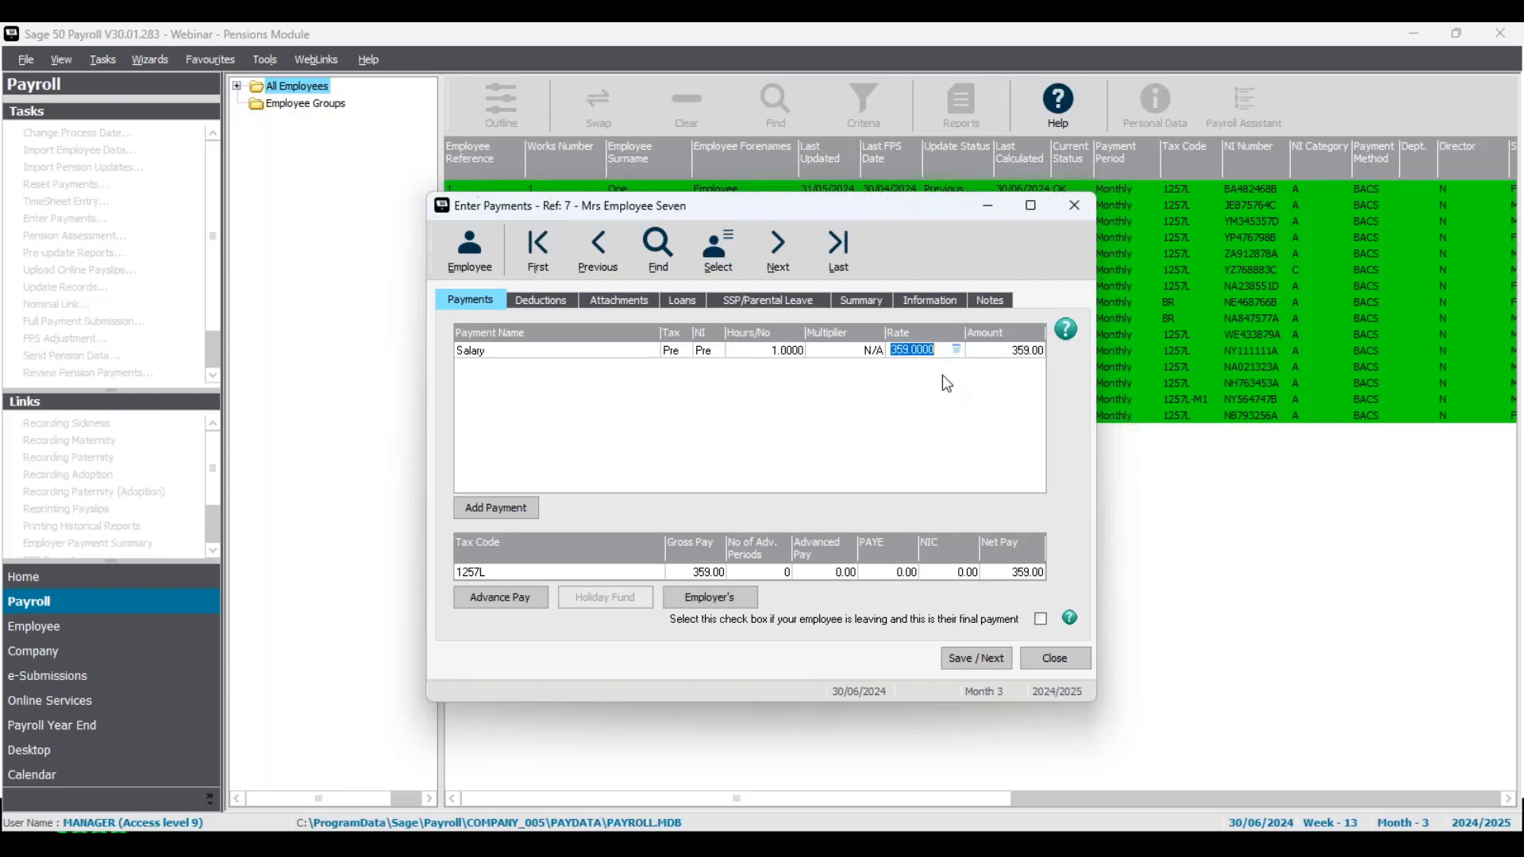
type("815")
key("Tab")
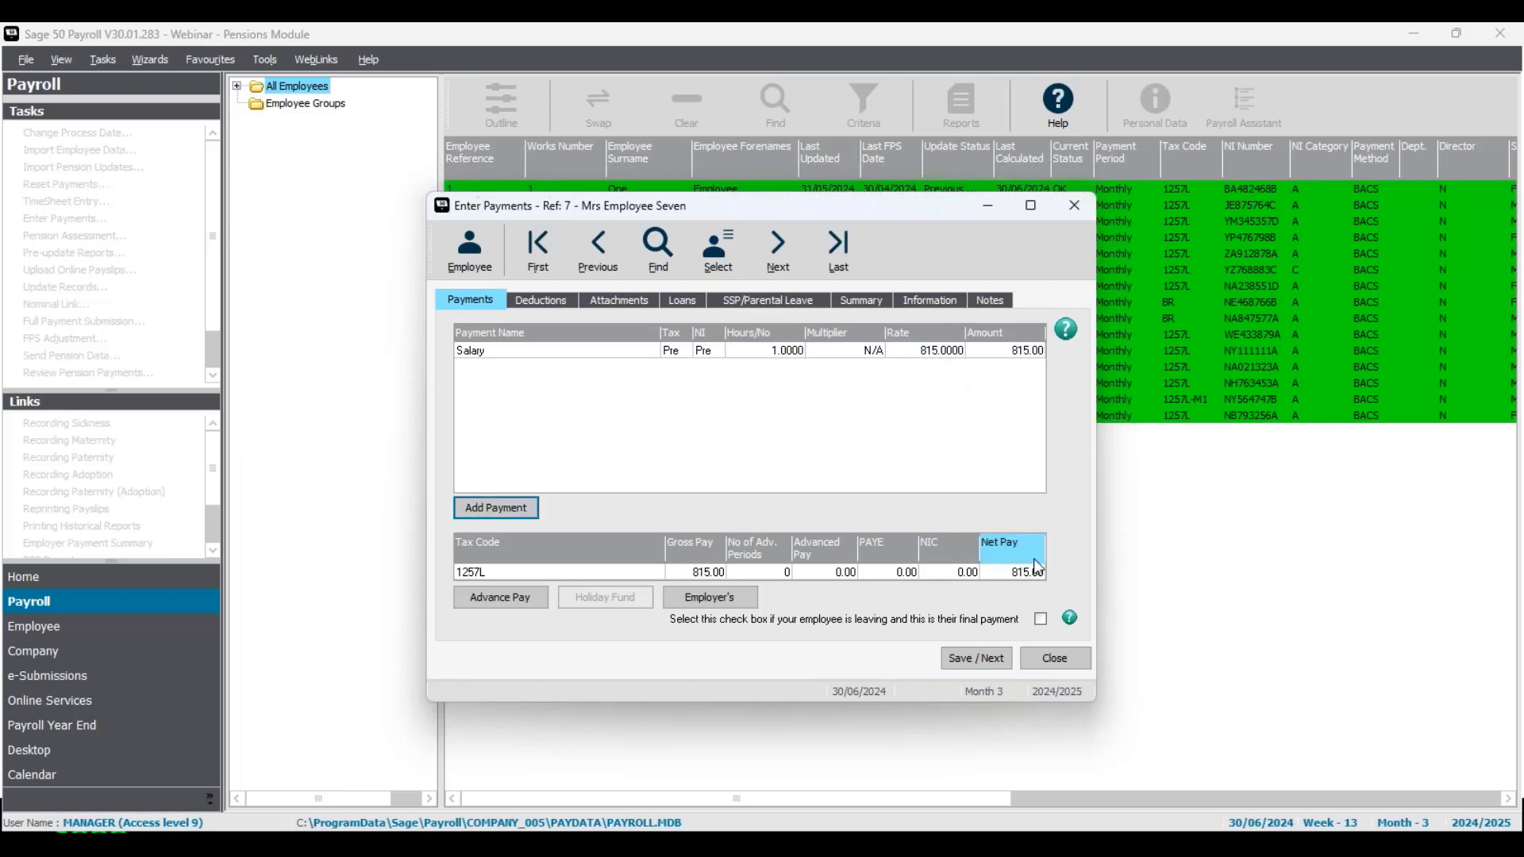
left_click(991, 662)
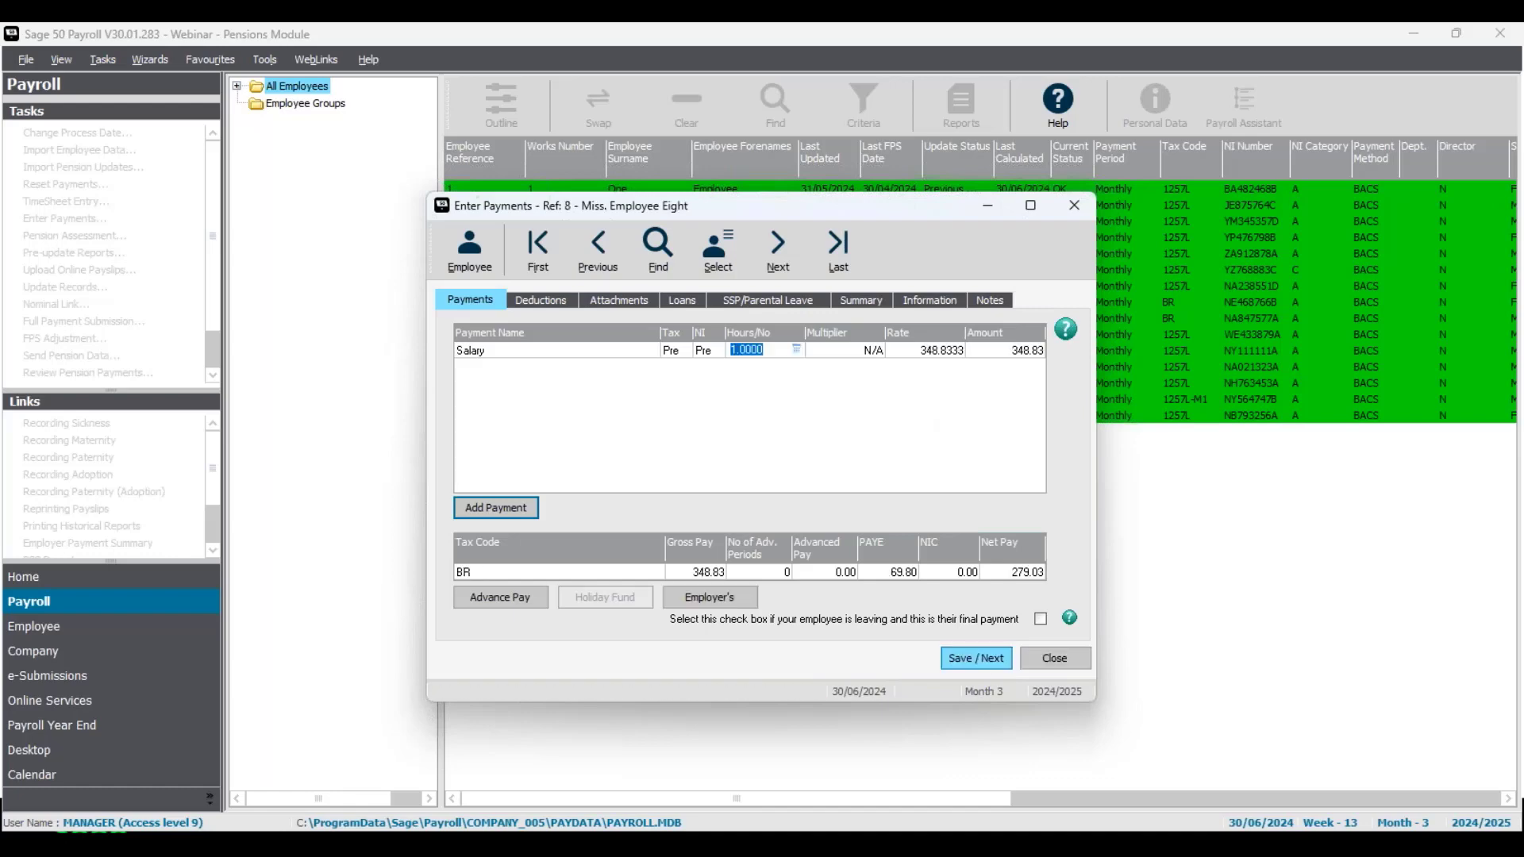
Step: Save the remaining employees' payments through Employee Fifteen and close Enter Payments
left_click(992, 664)
left_click(993, 666)
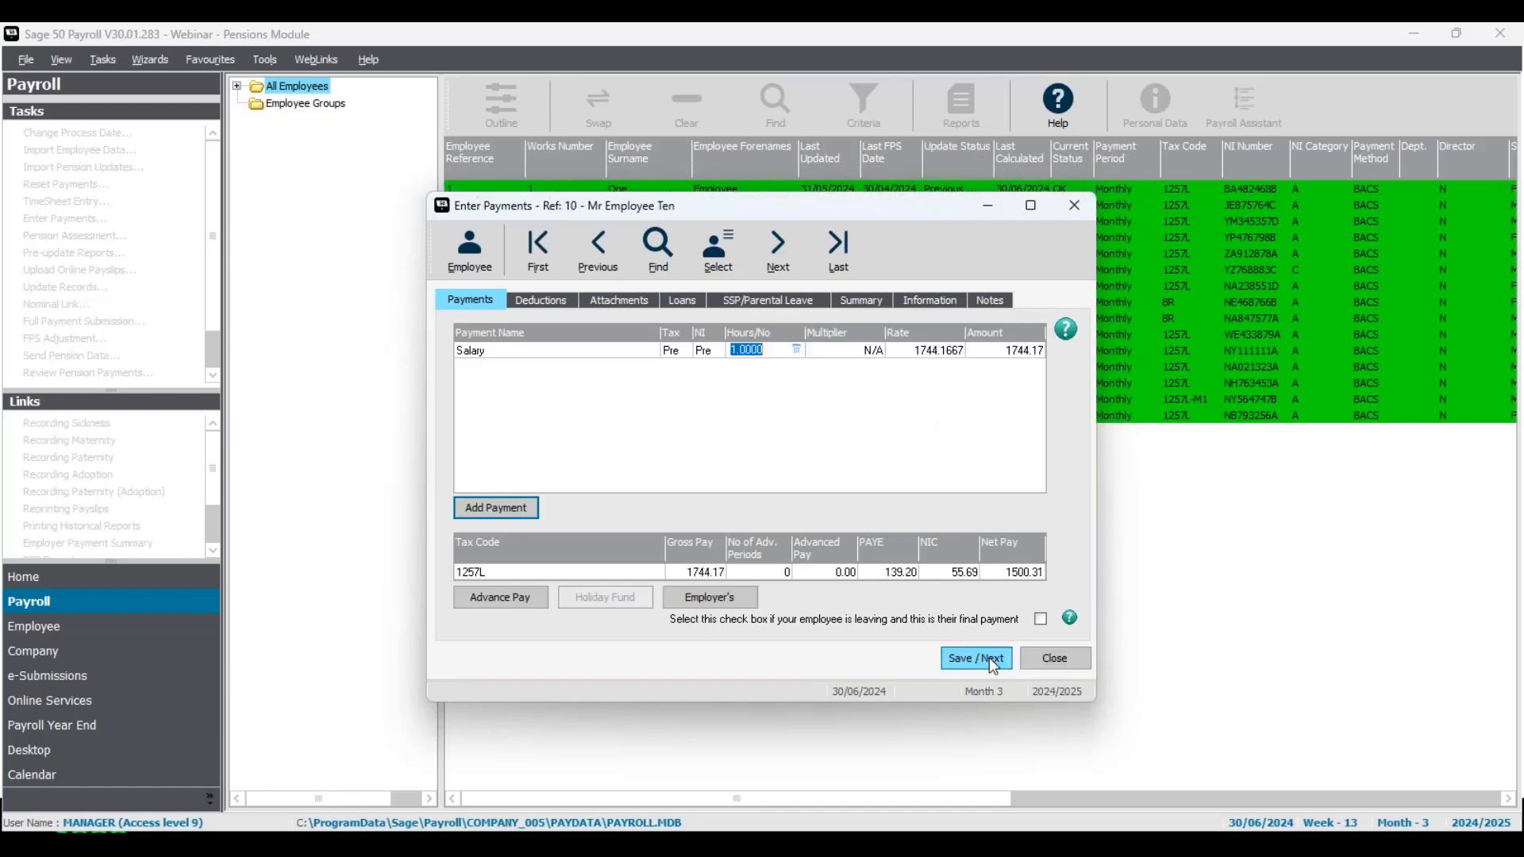
left_click(993, 667)
left_click(992, 667)
left_click(983, 660)
left_click(984, 661)
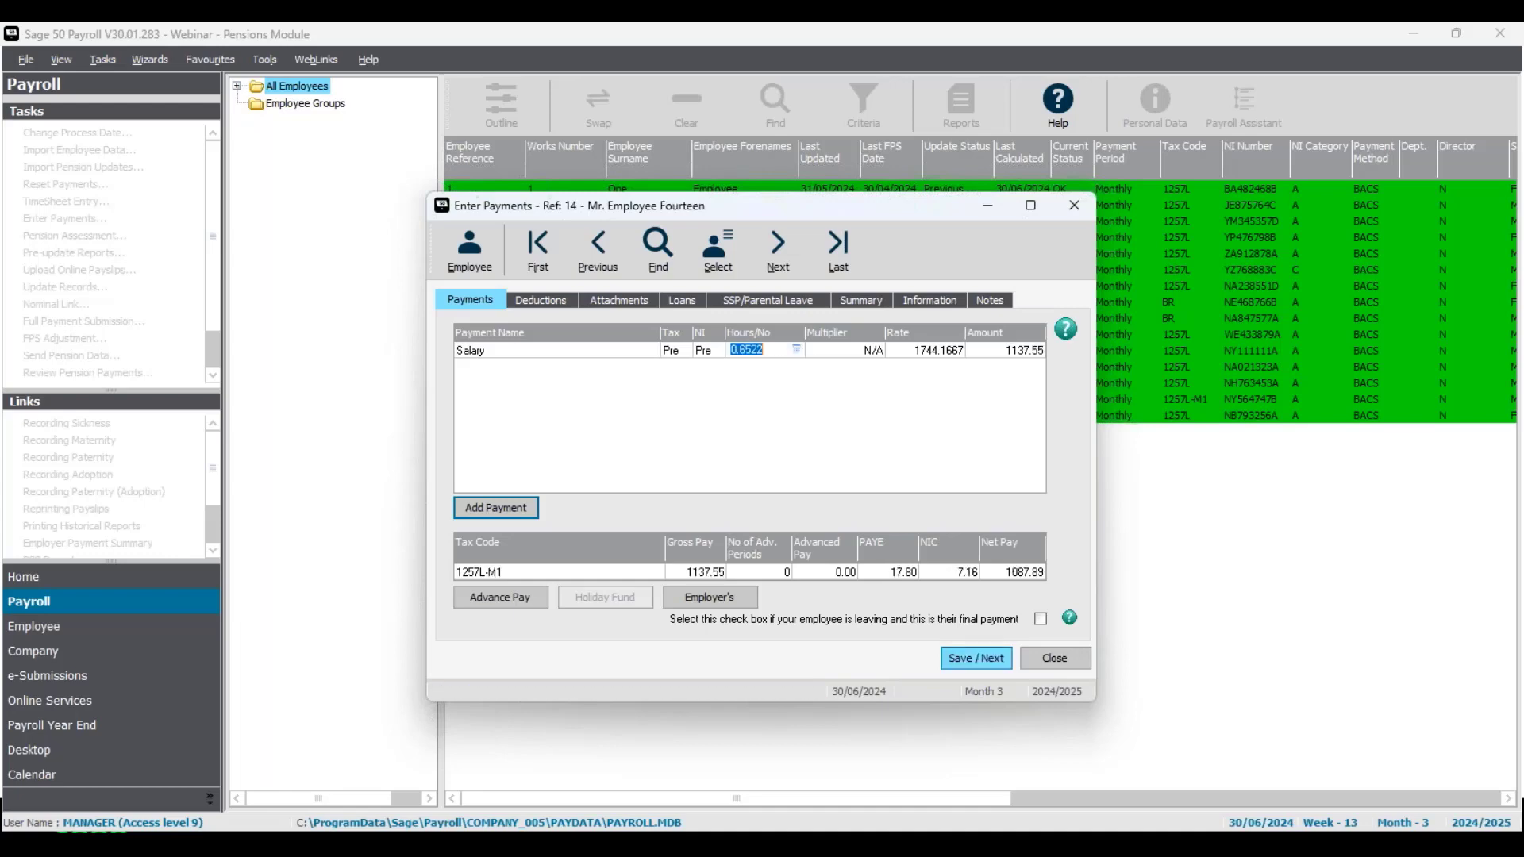
left_click(984, 661)
key("Tab")
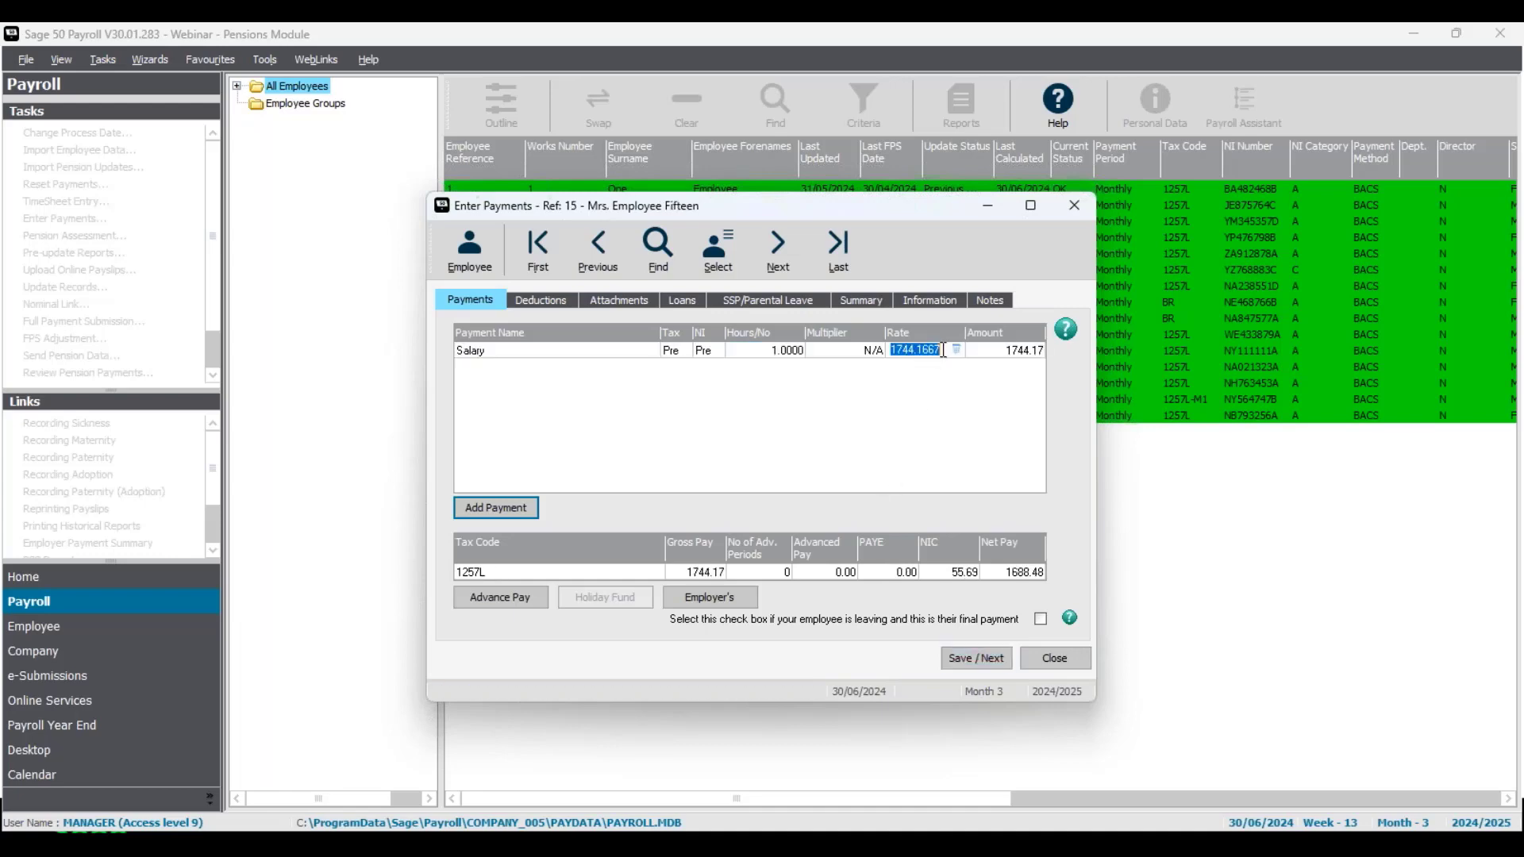
left_click(1004, 660)
left_click(1063, 658)
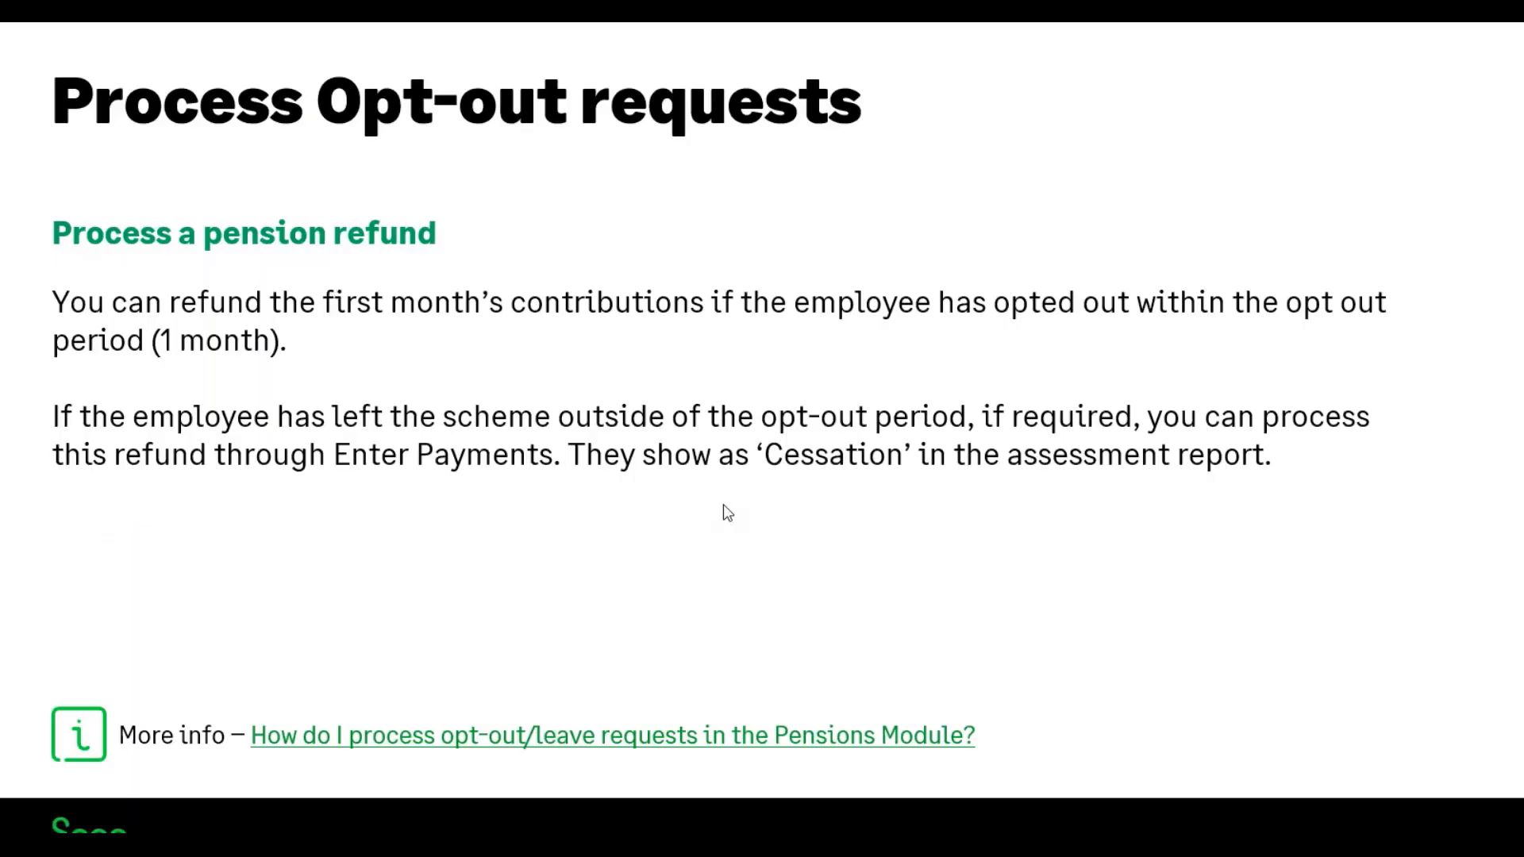
Step: Back up the payroll data to the Backups folder with the file name beforeassessmentjune
left_click(846, 565)
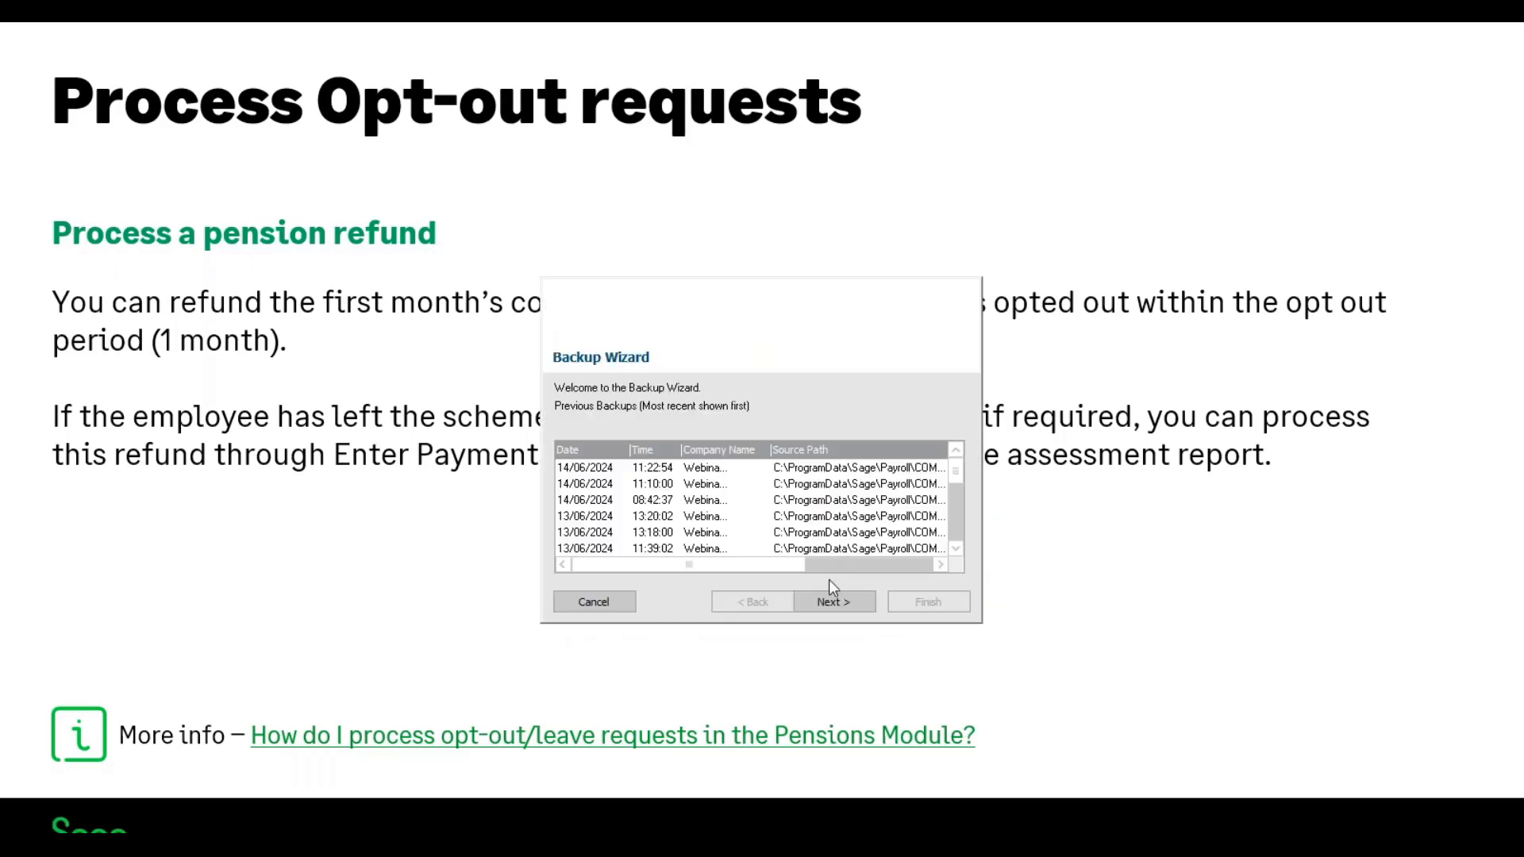
left_click(861, 599)
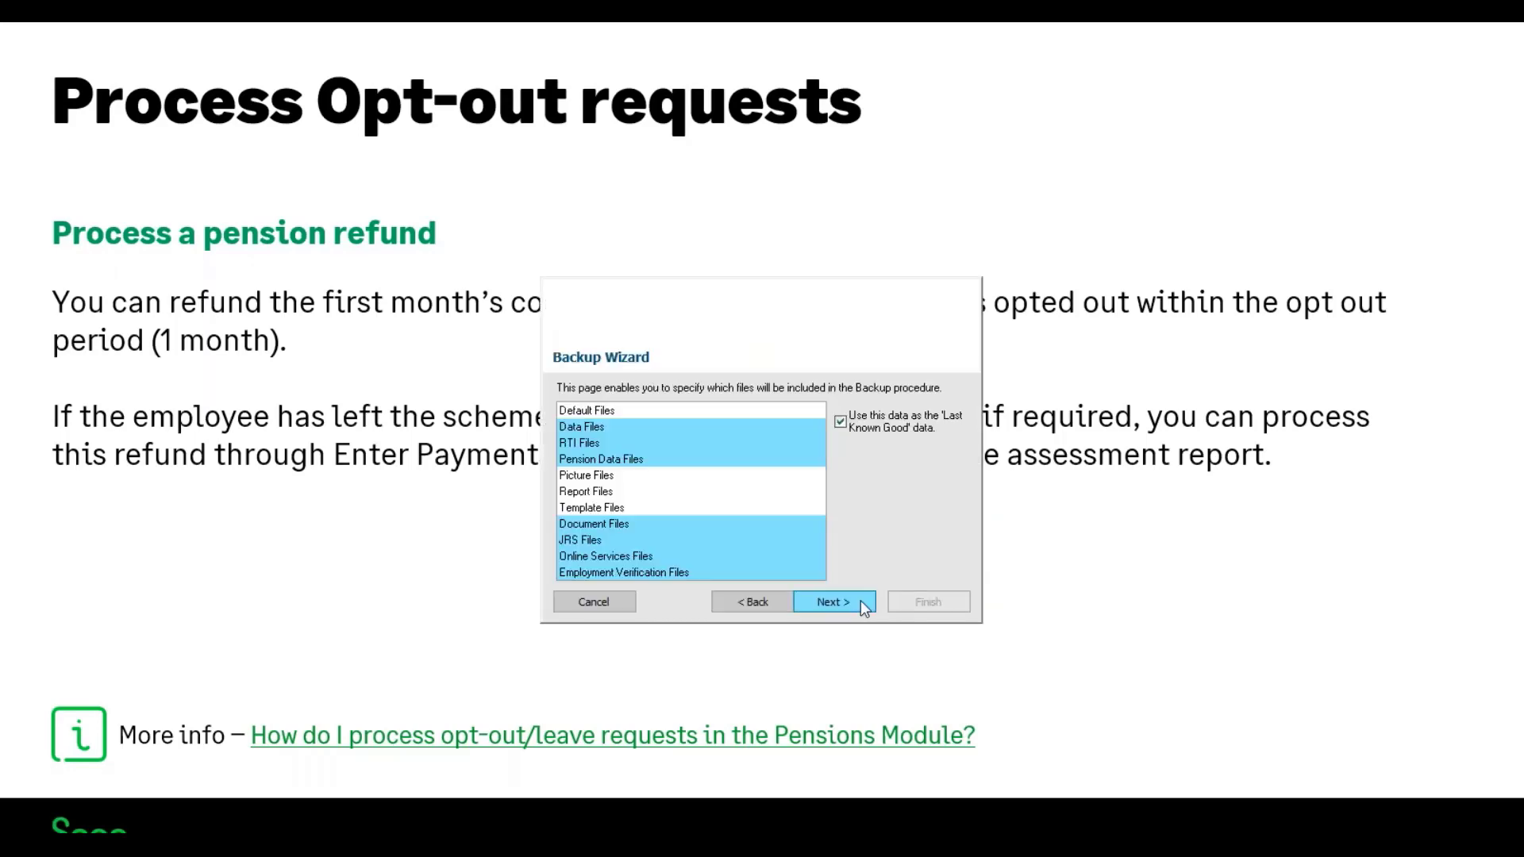
left_click(871, 601)
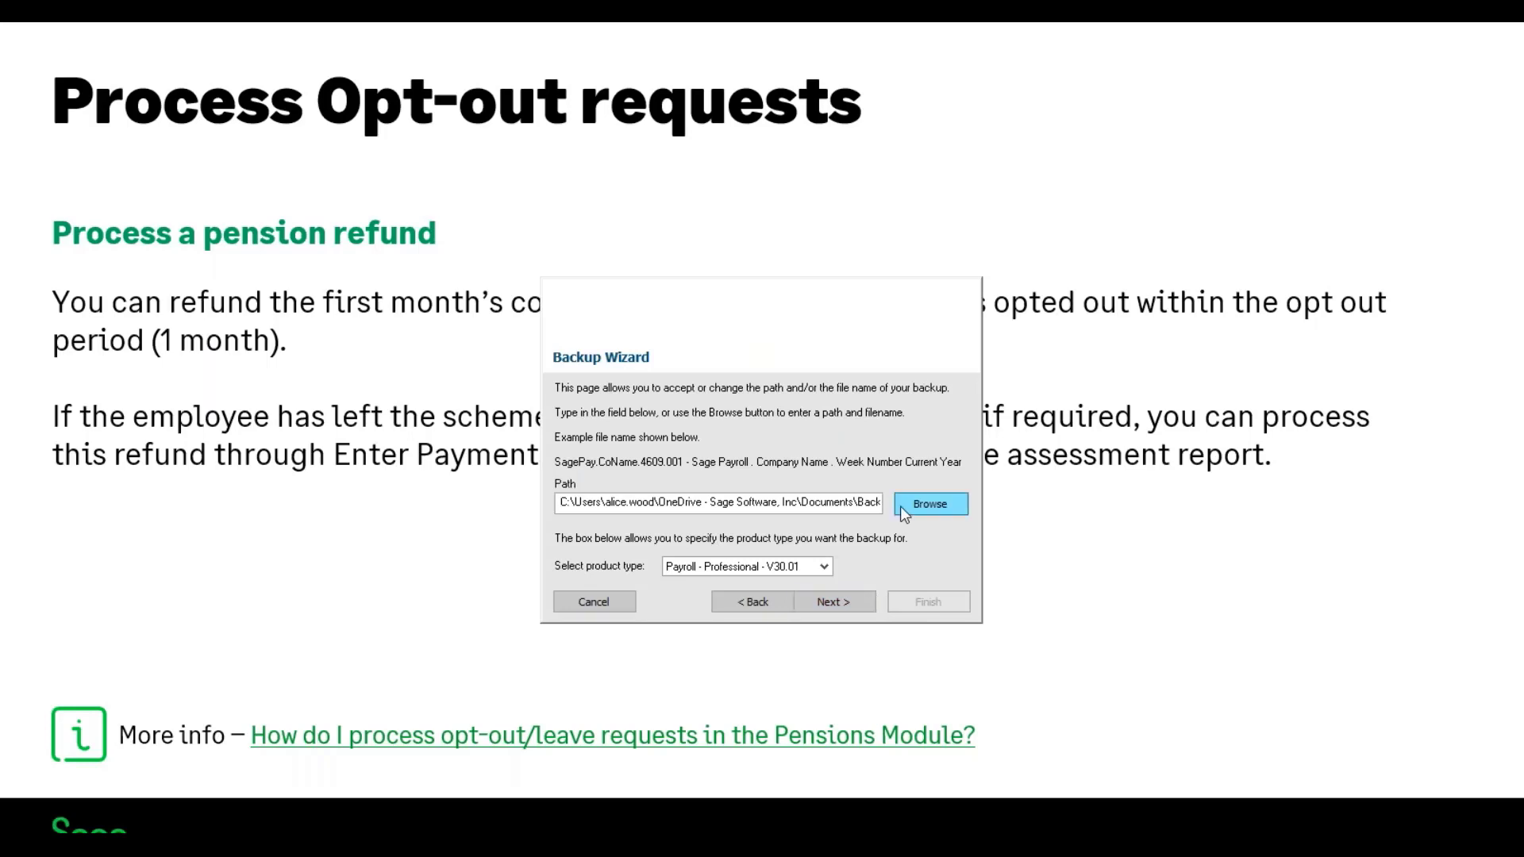
left_click(921, 505)
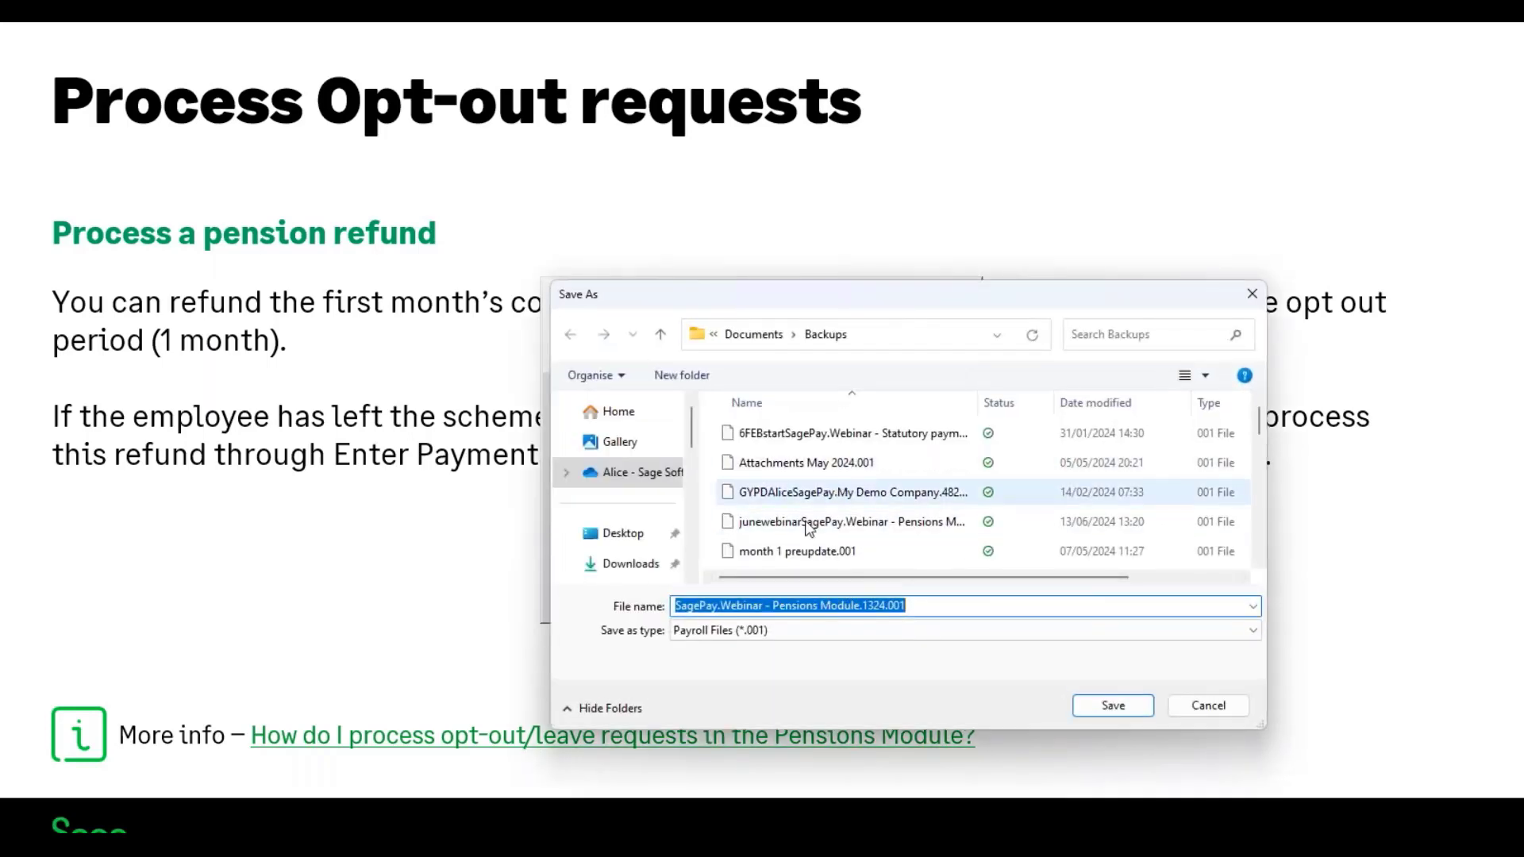
left_click(687, 606)
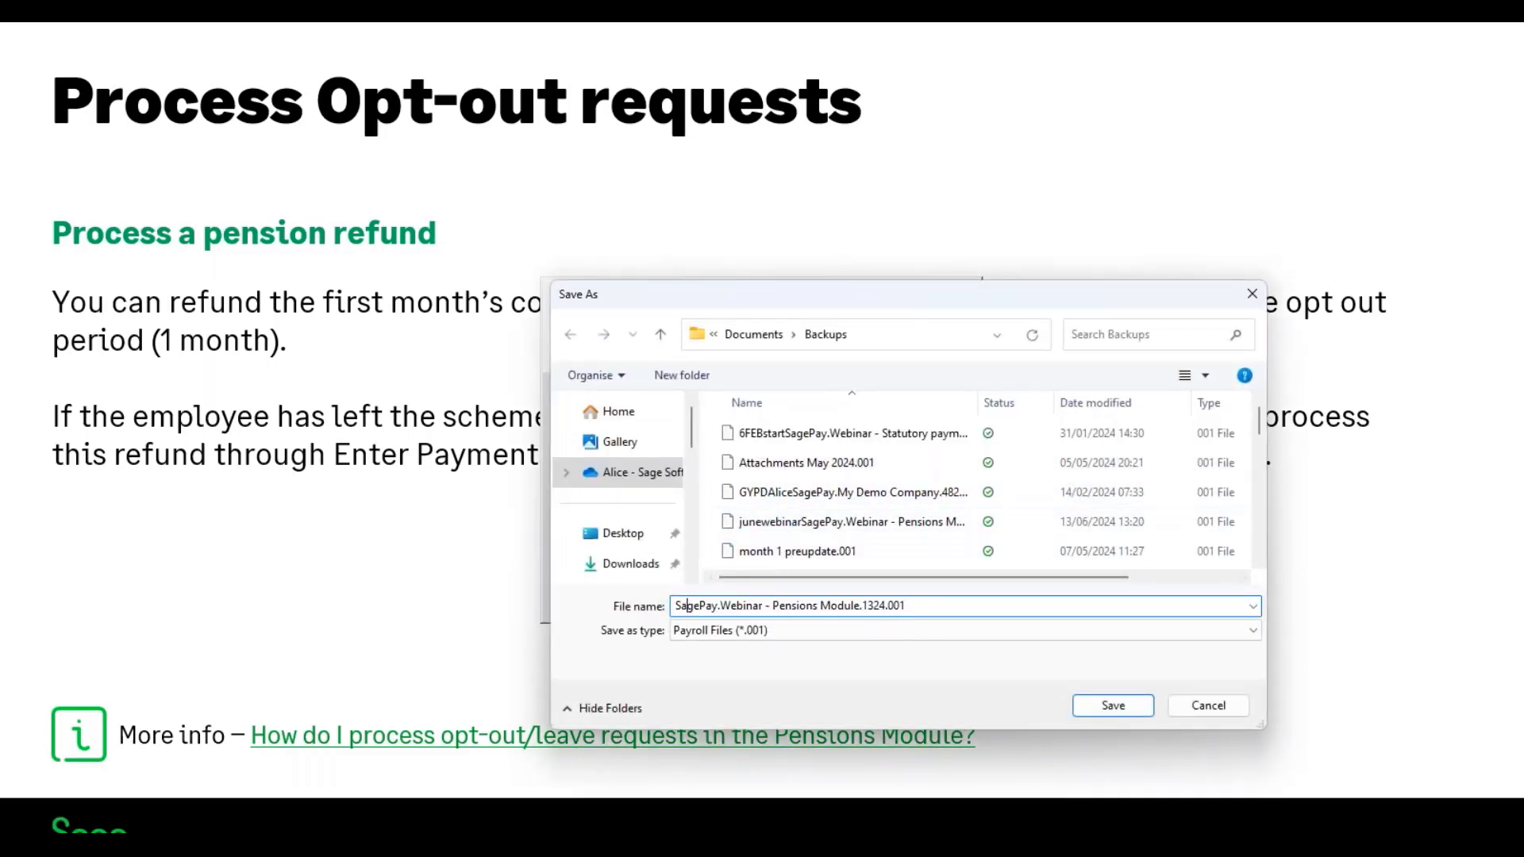
left_click_drag(676, 615, 932, 599)
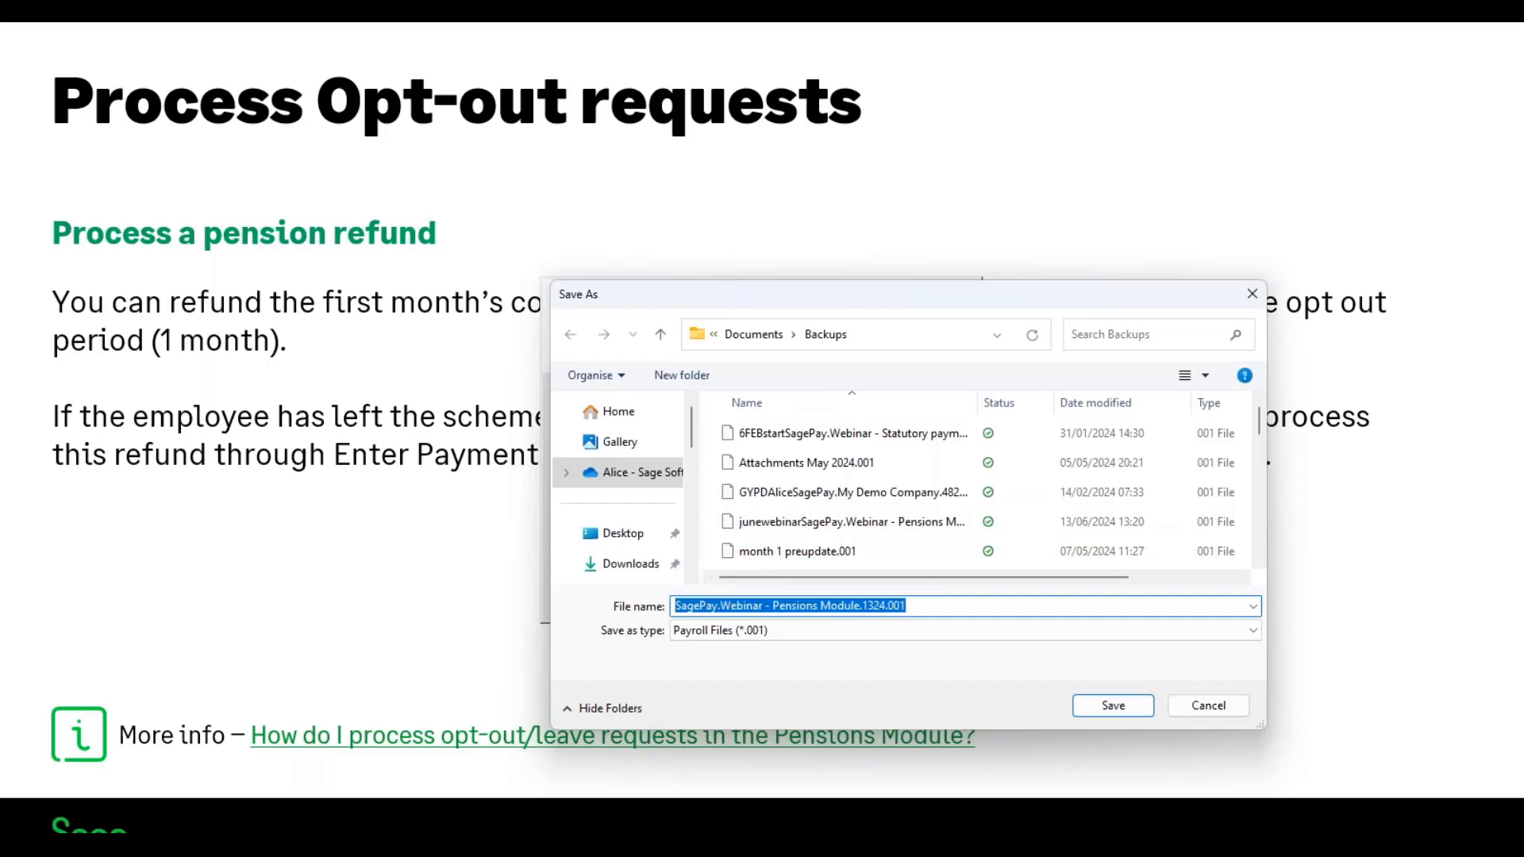
type("beforeassessme")
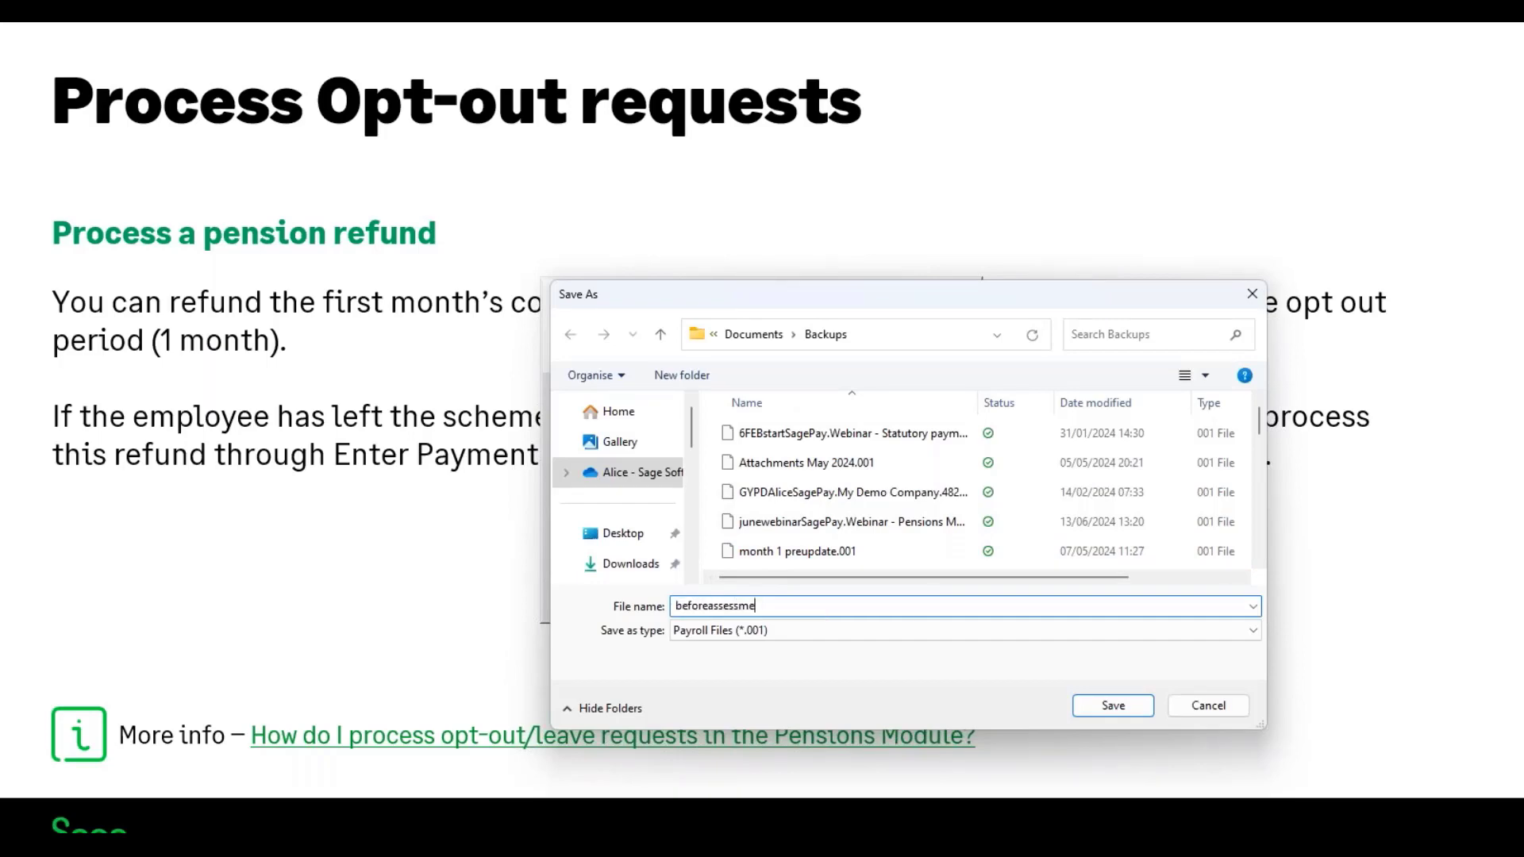
type("ntjune")
left_click(1122, 710)
left_click(865, 601)
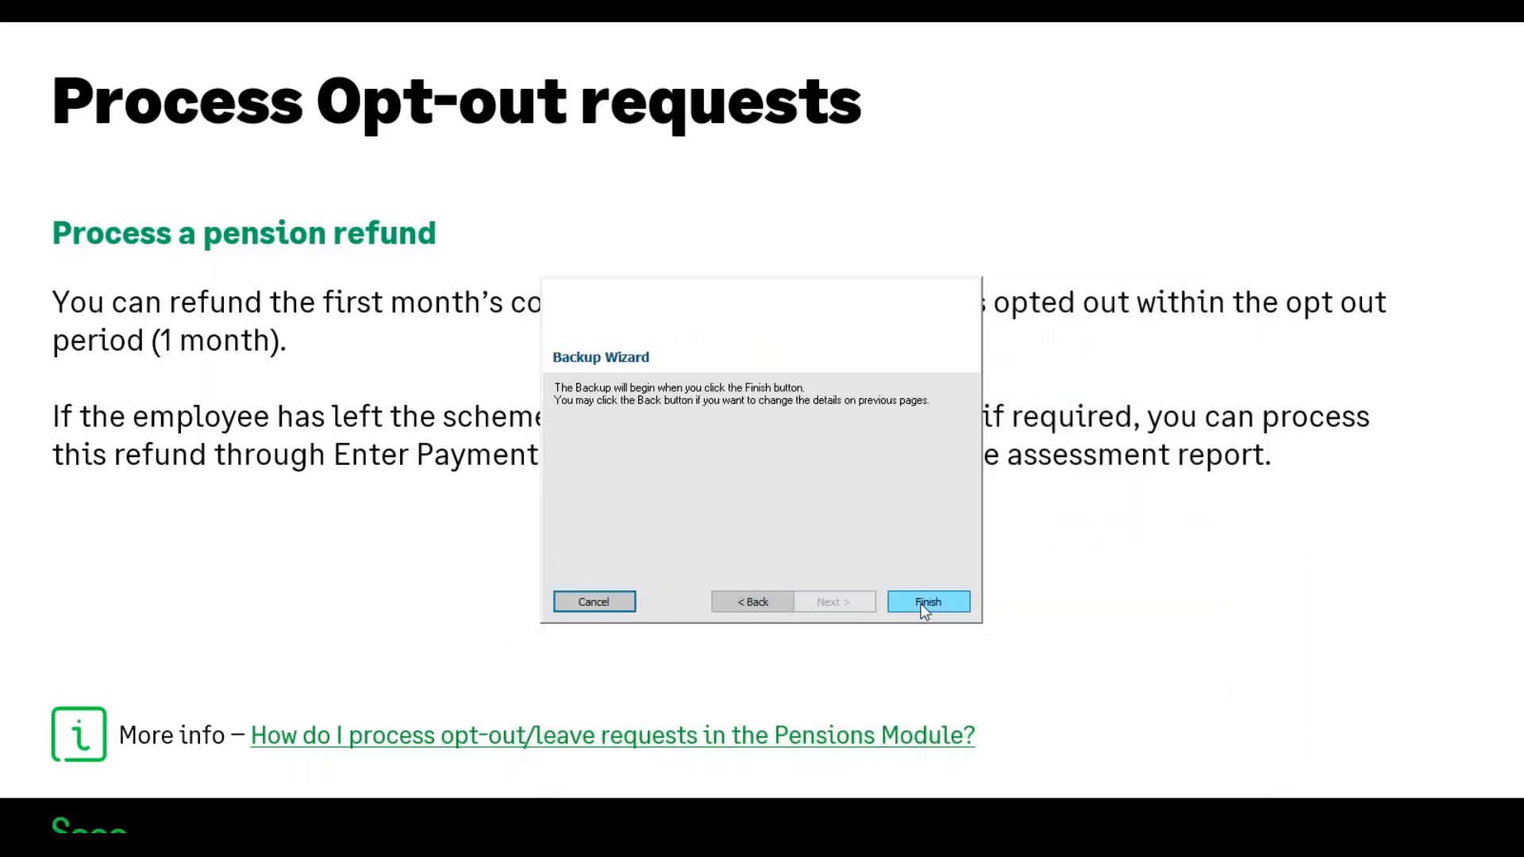
left_click(925, 604)
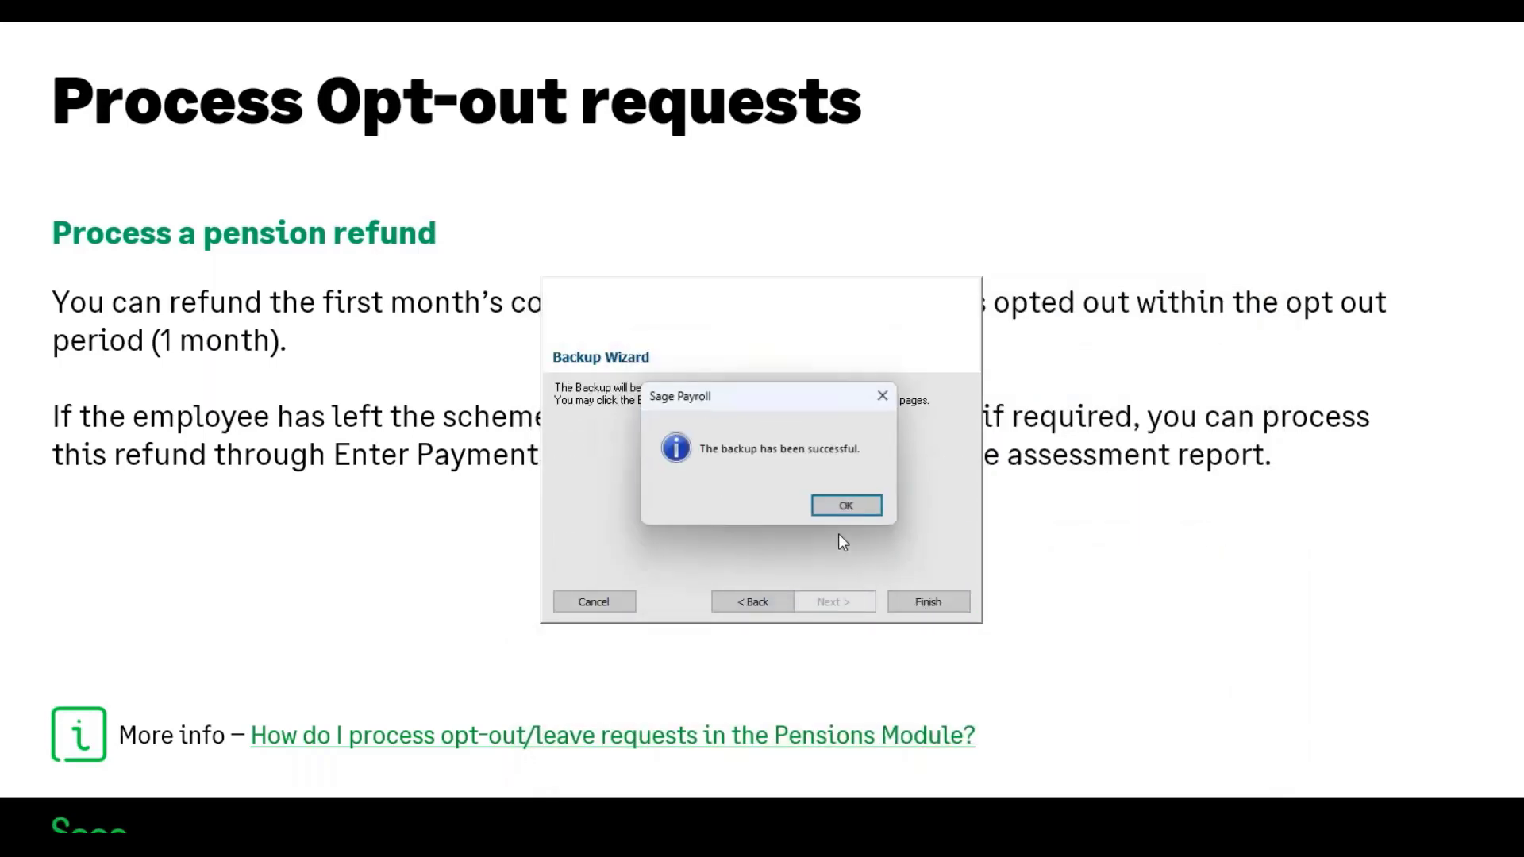
left_click(845, 506)
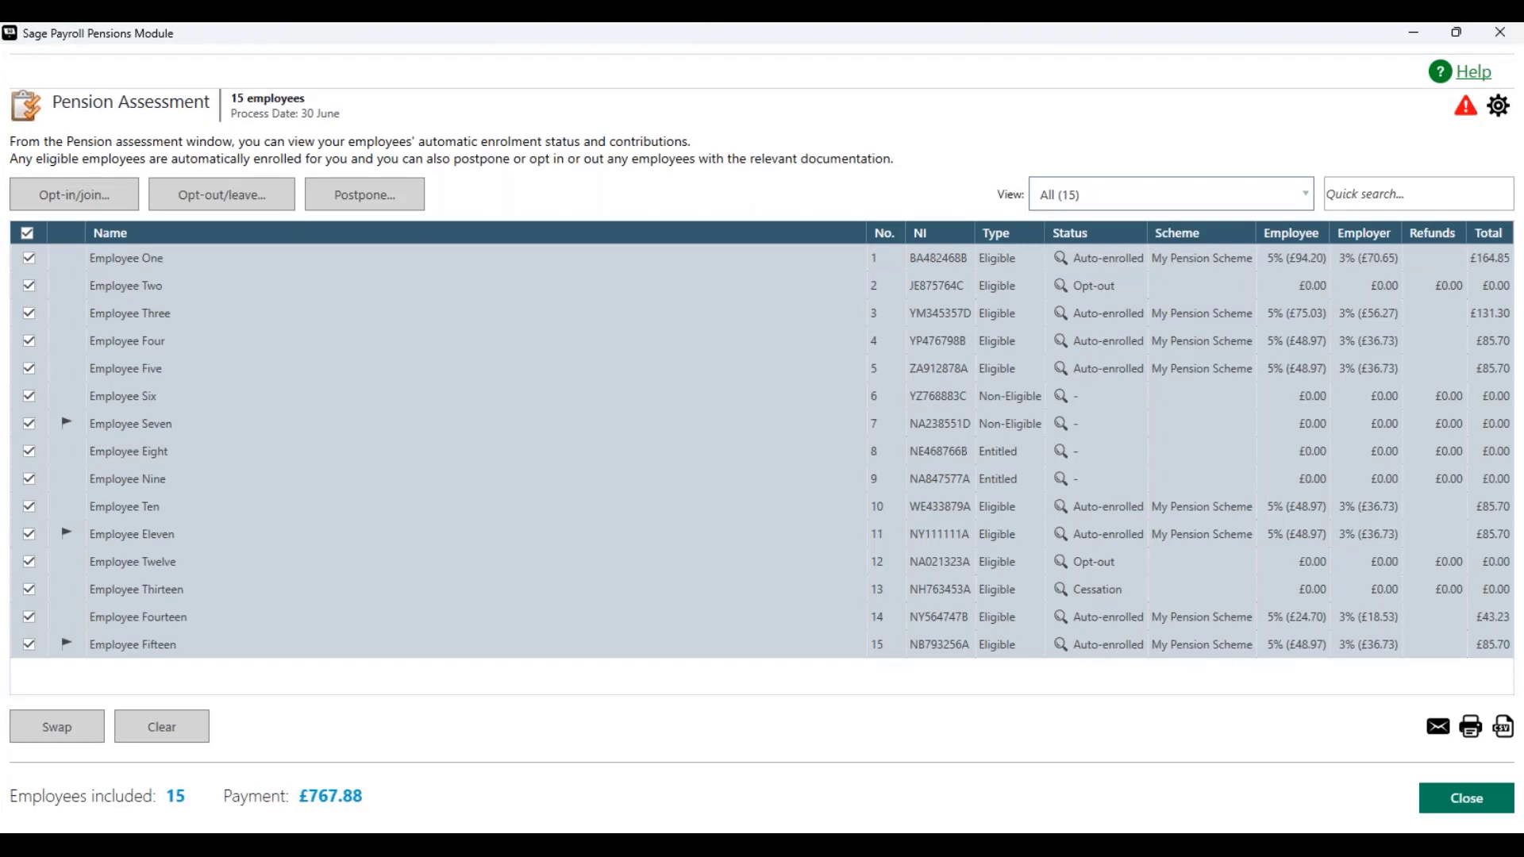
Step: Clear the selection and postpone Employee Fifteen's automatic enrolment until 06/09/2024
left_click(27, 233)
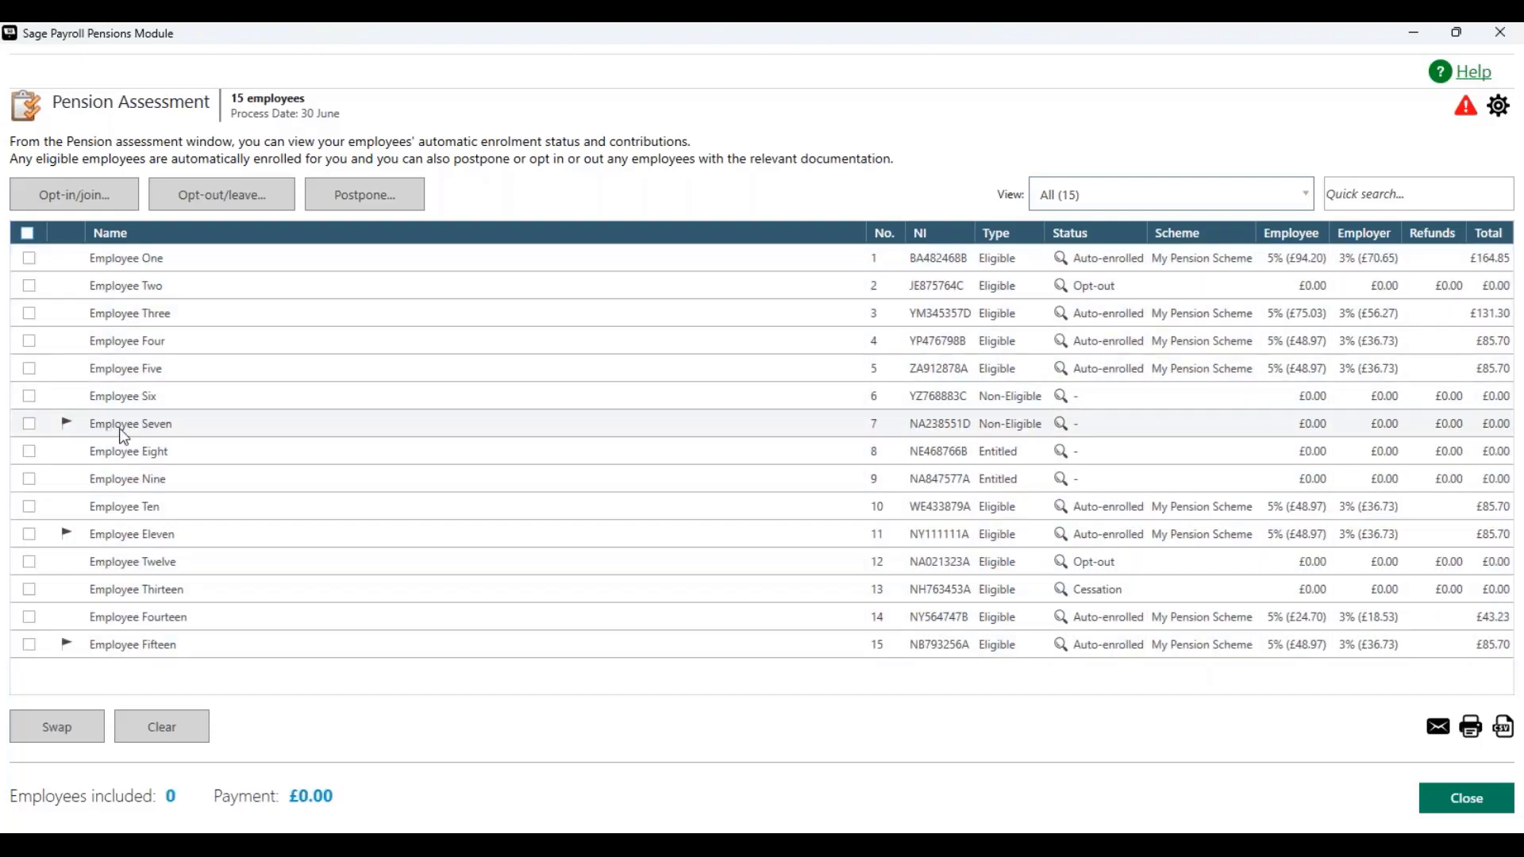
mouse_move(70, 432)
mouse_move(1061, 433)
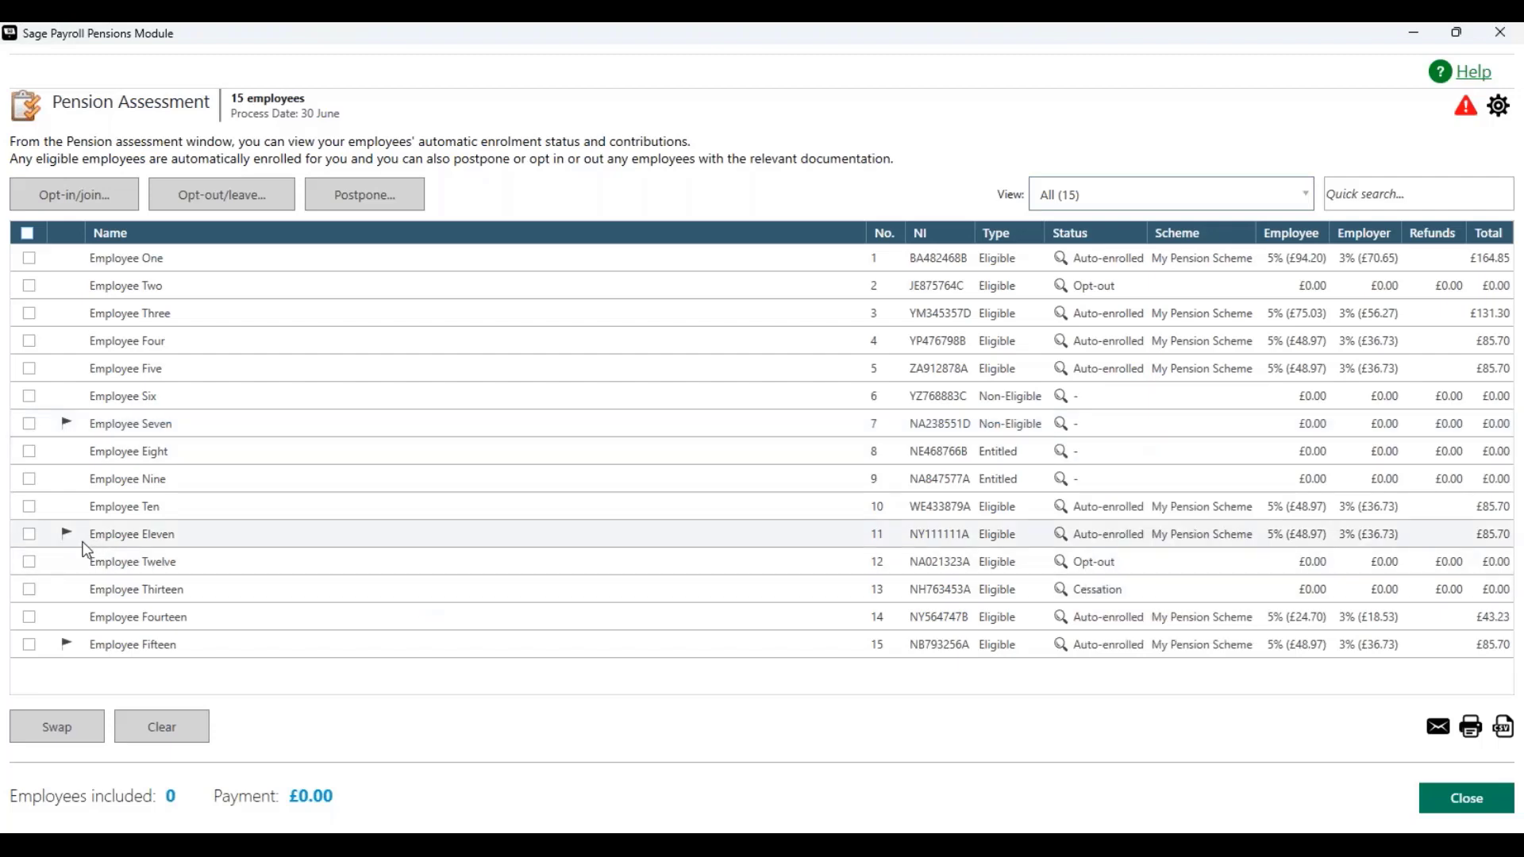
mouse_move(82, 548)
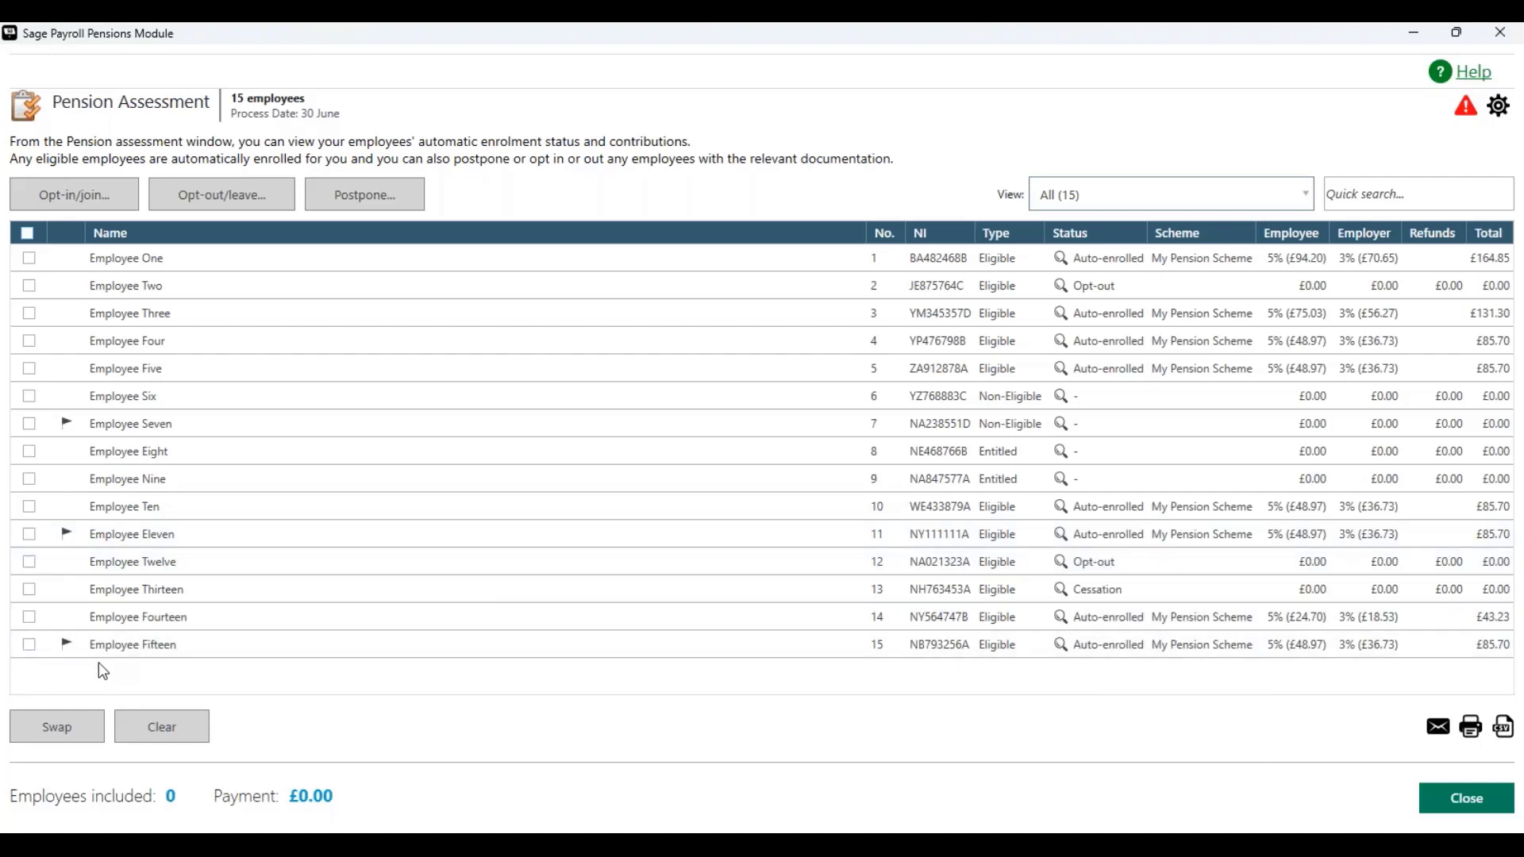
mouse_move(77, 656)
left_click(29, 646)
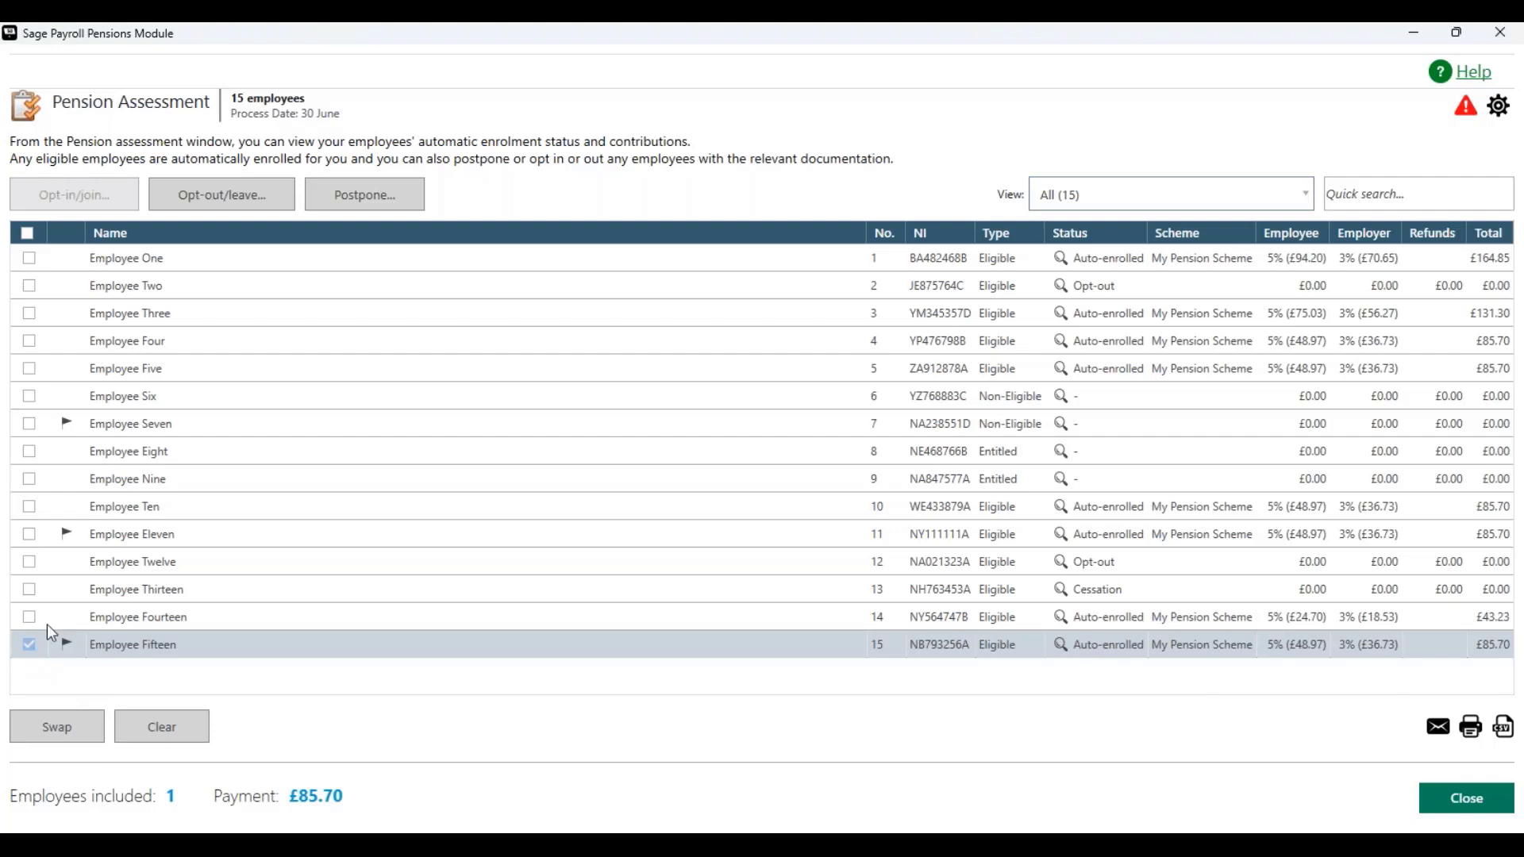
left_click(372, 204)
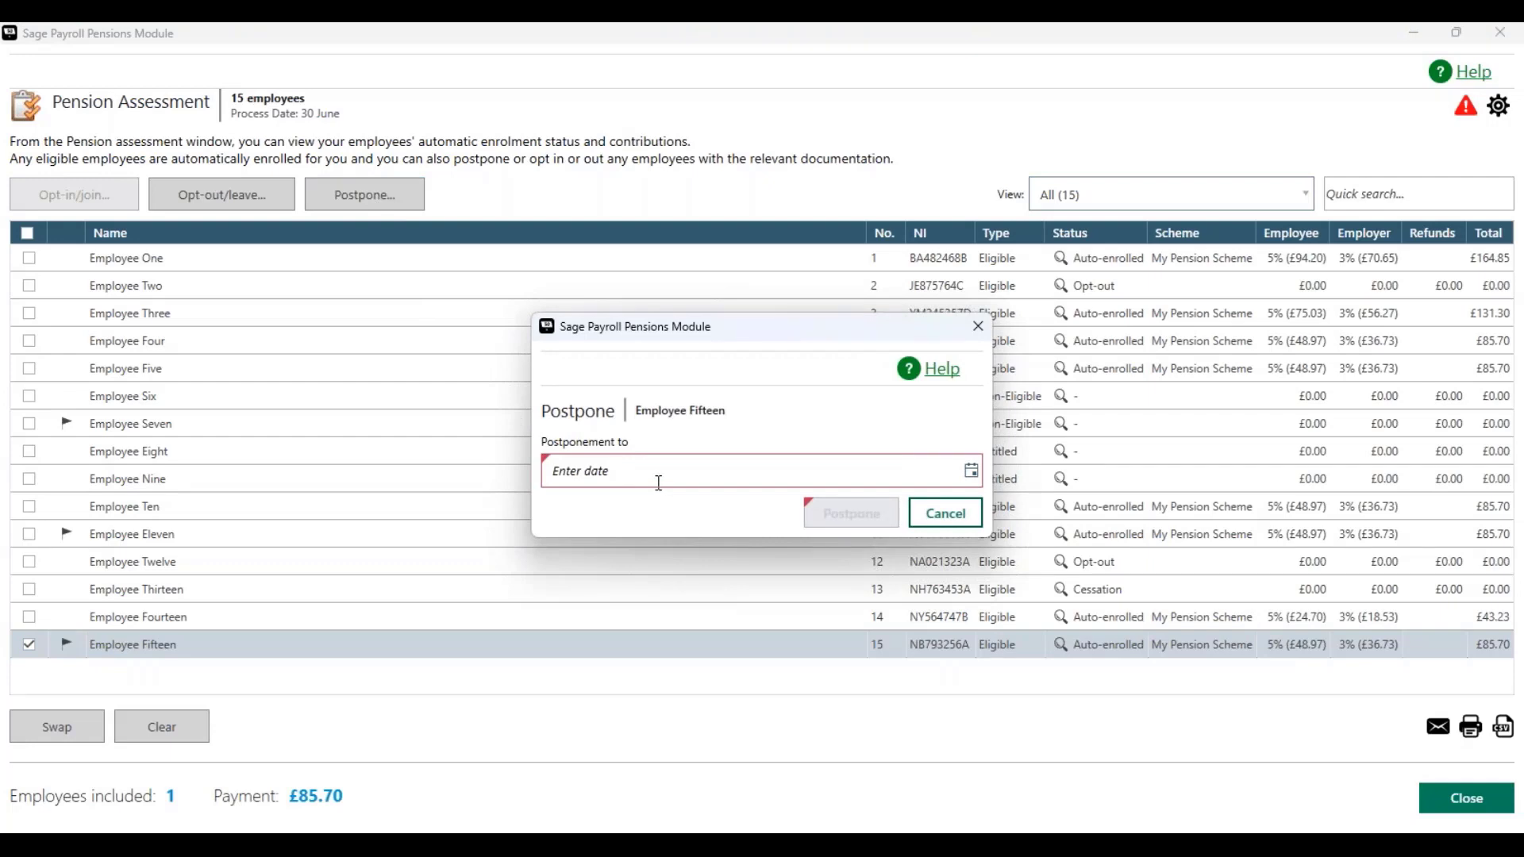
left_click(972, 473)
left_click(948, 507)
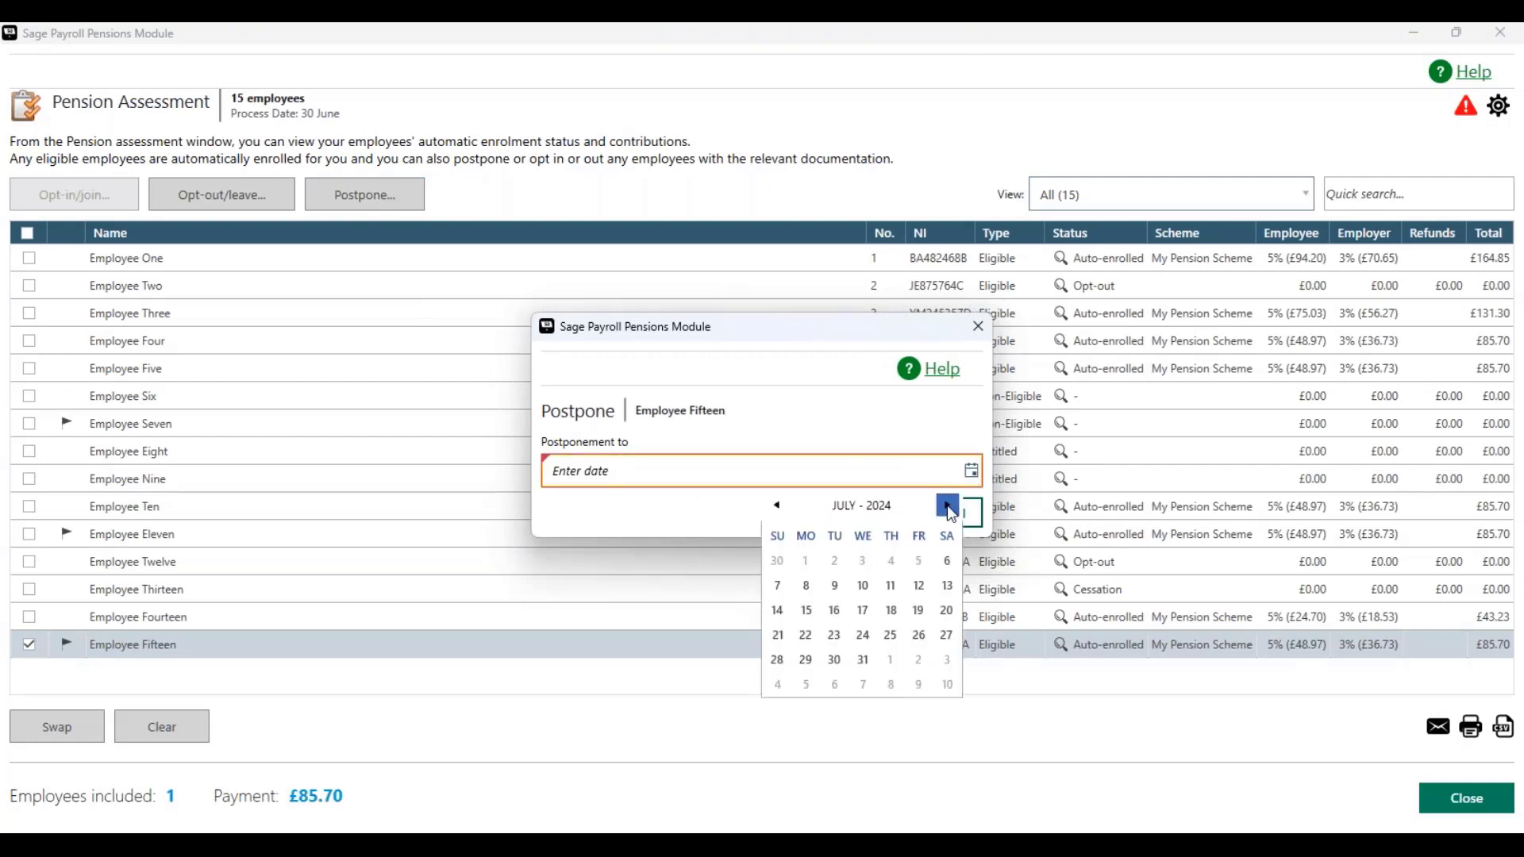
left_click(949, 508)
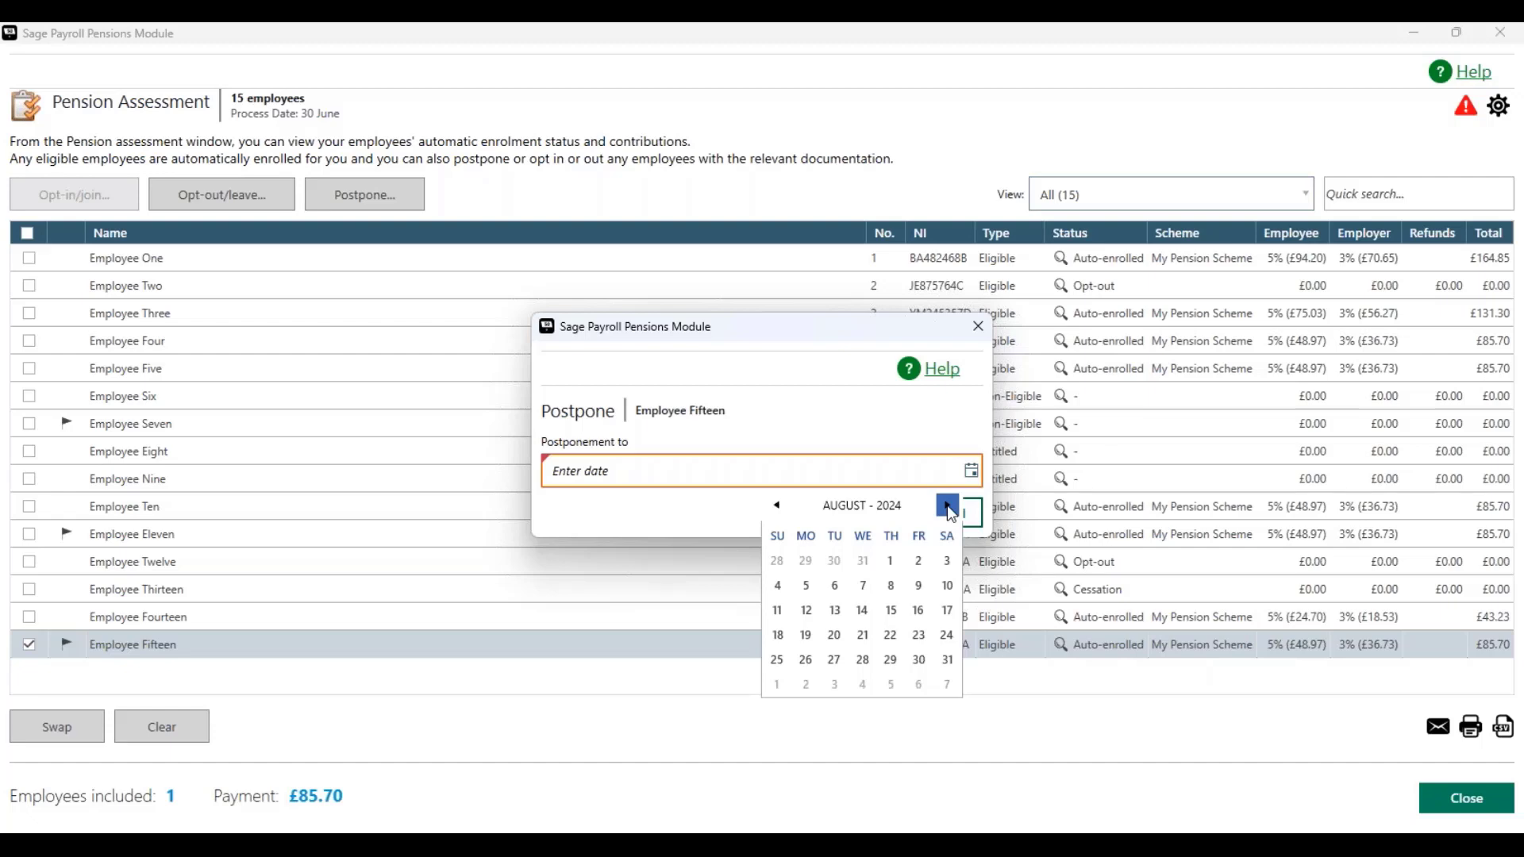
left_click(948, 507)
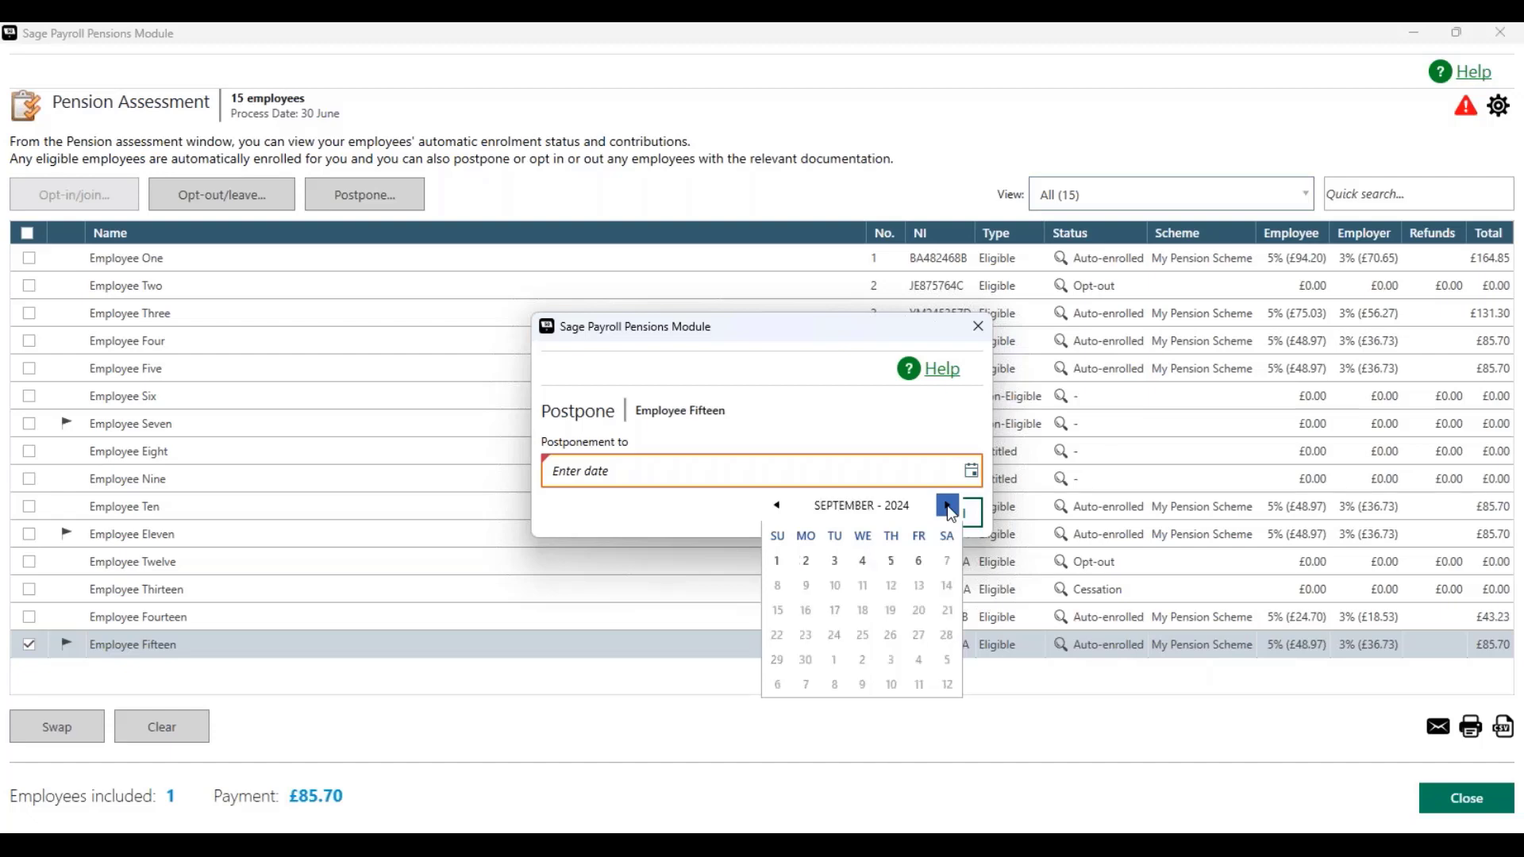
left_click(919, 562)
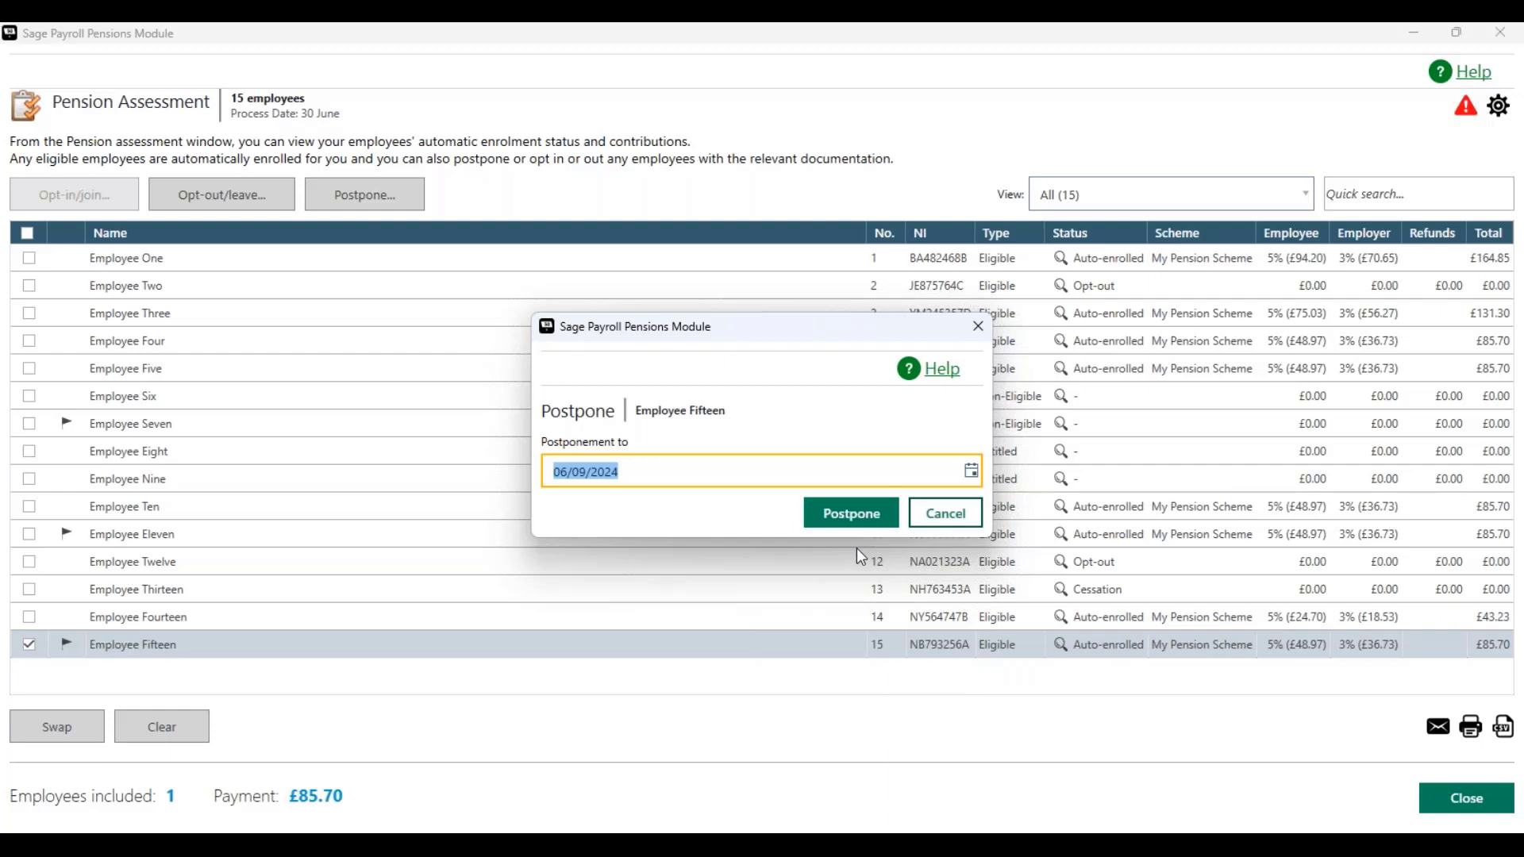
left_click(852, 516)
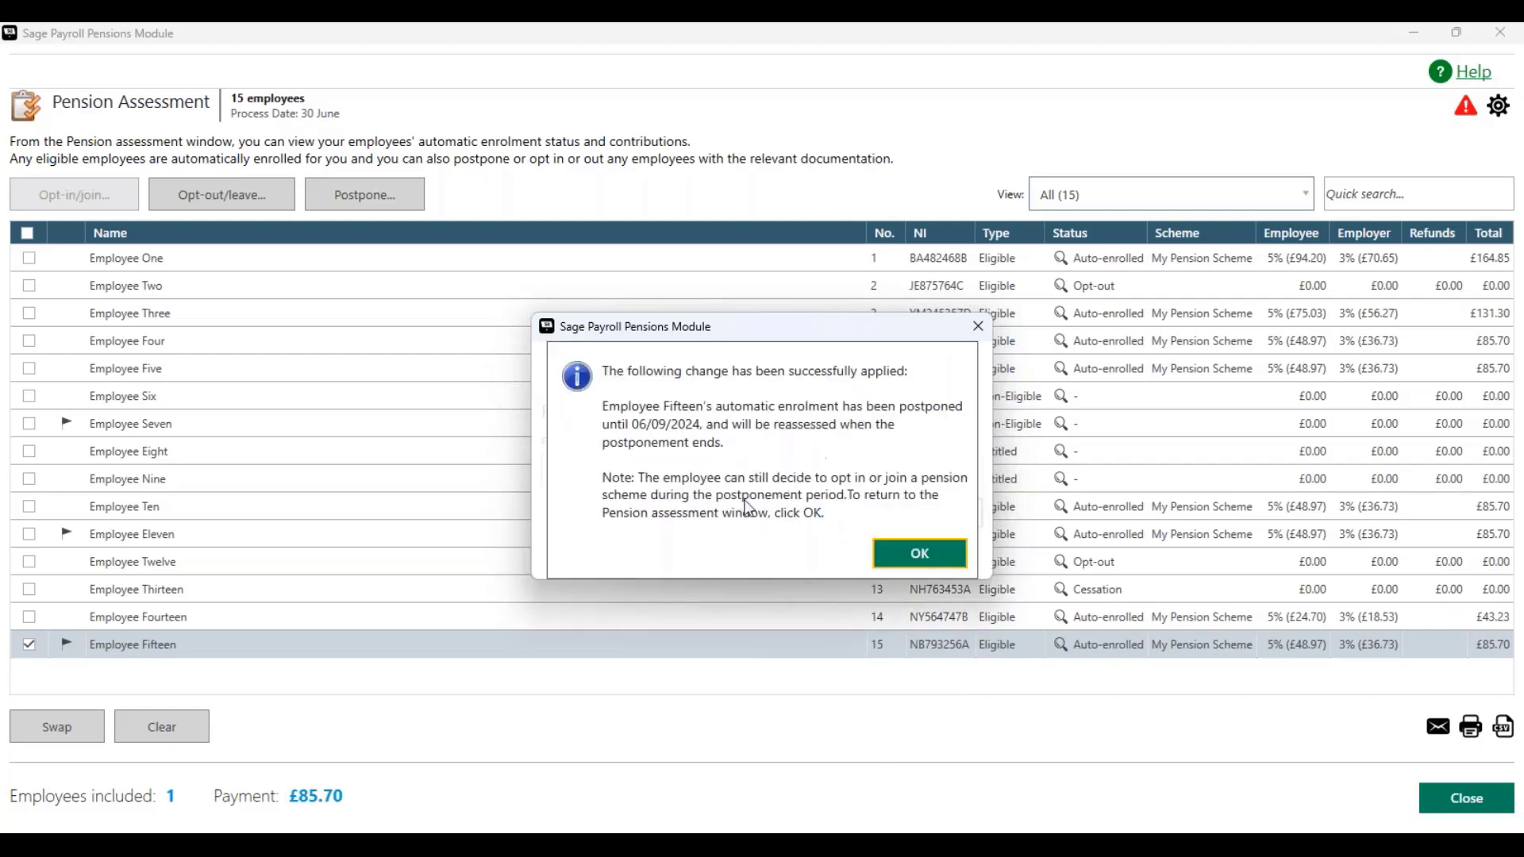
left_click(921, 554)
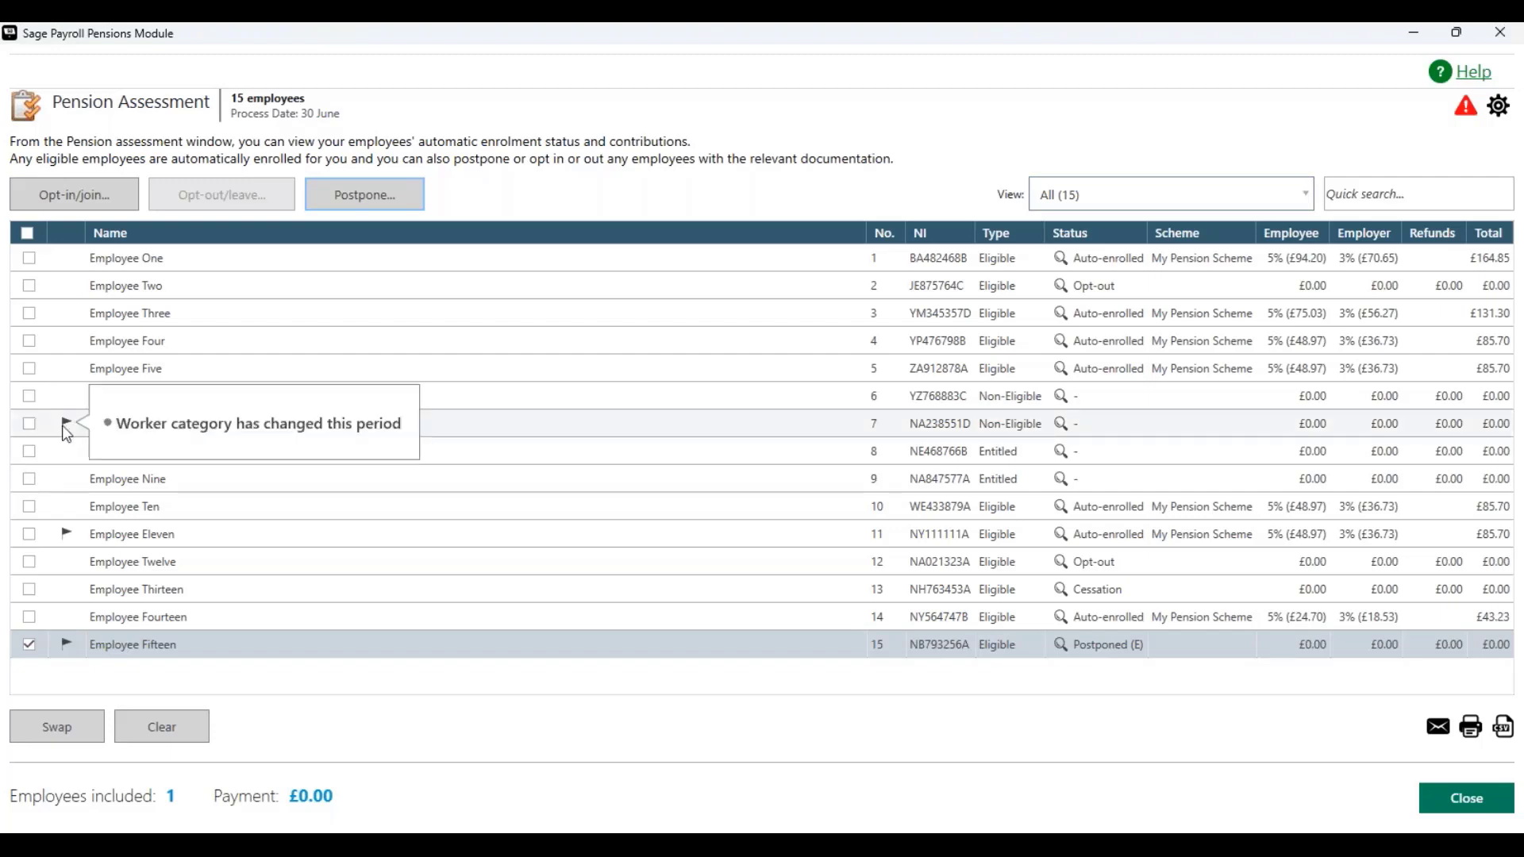
Step: Opt Employee Seven into My Pension Scheme with a request received date of 10/06/2024
left_click(30, 424)
left_click(30, 643)
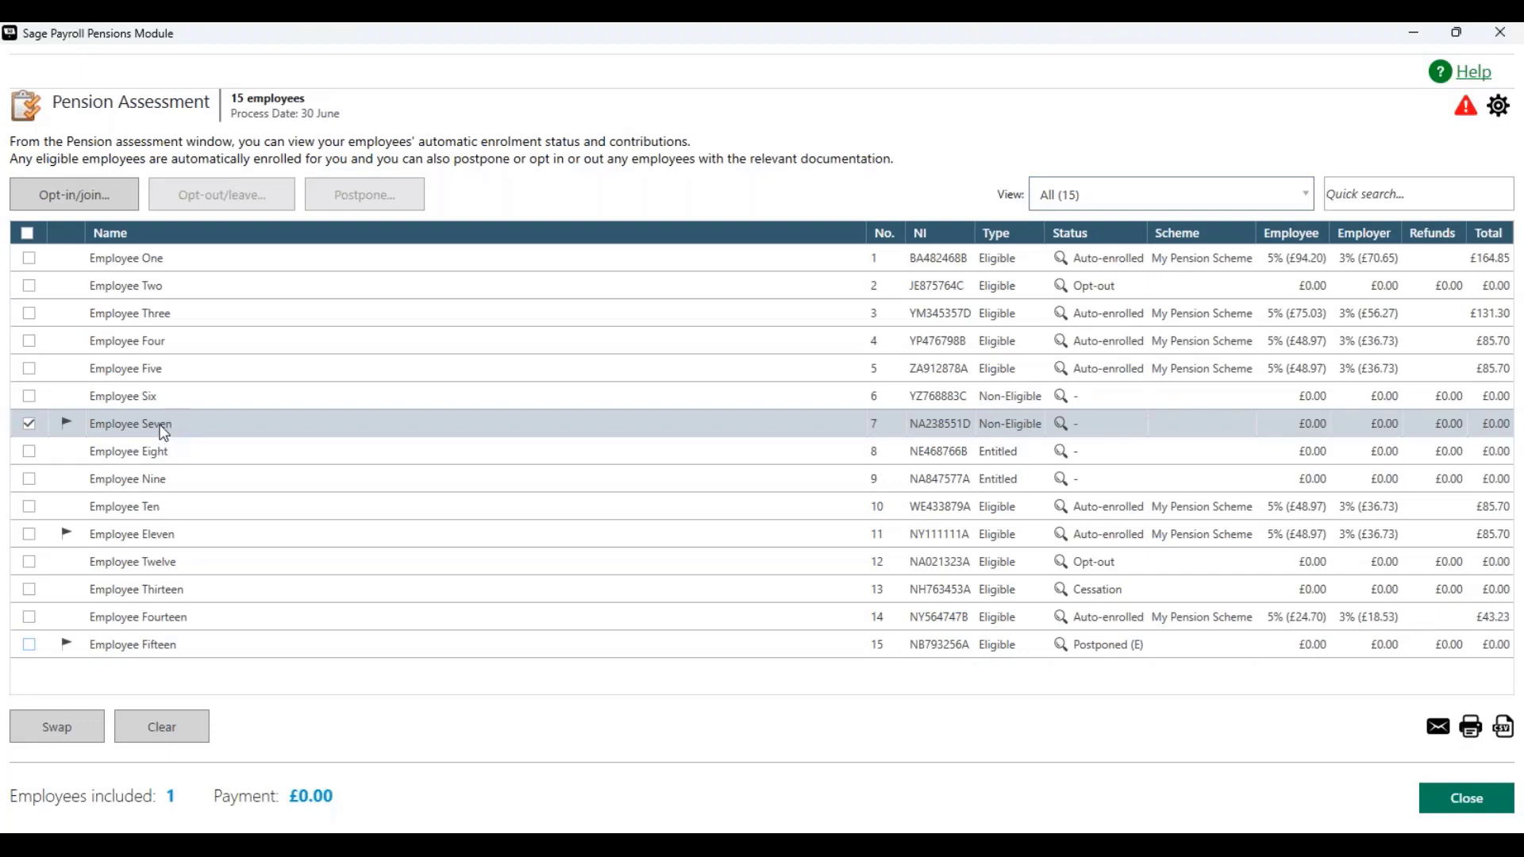
mouse_move(71, 424)
left_click(70, 196)
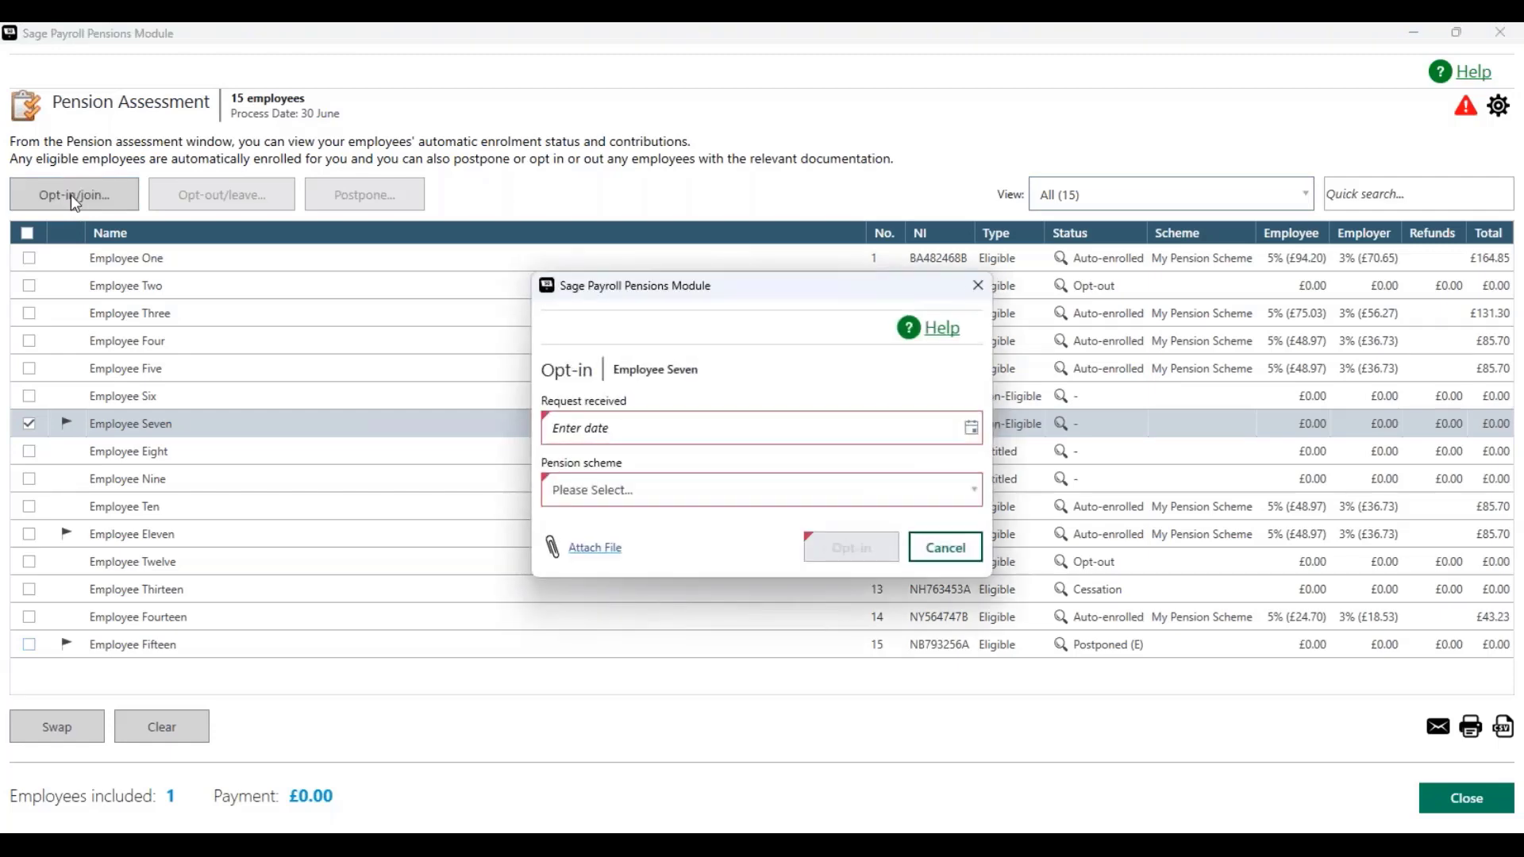
left_click(971, 429)
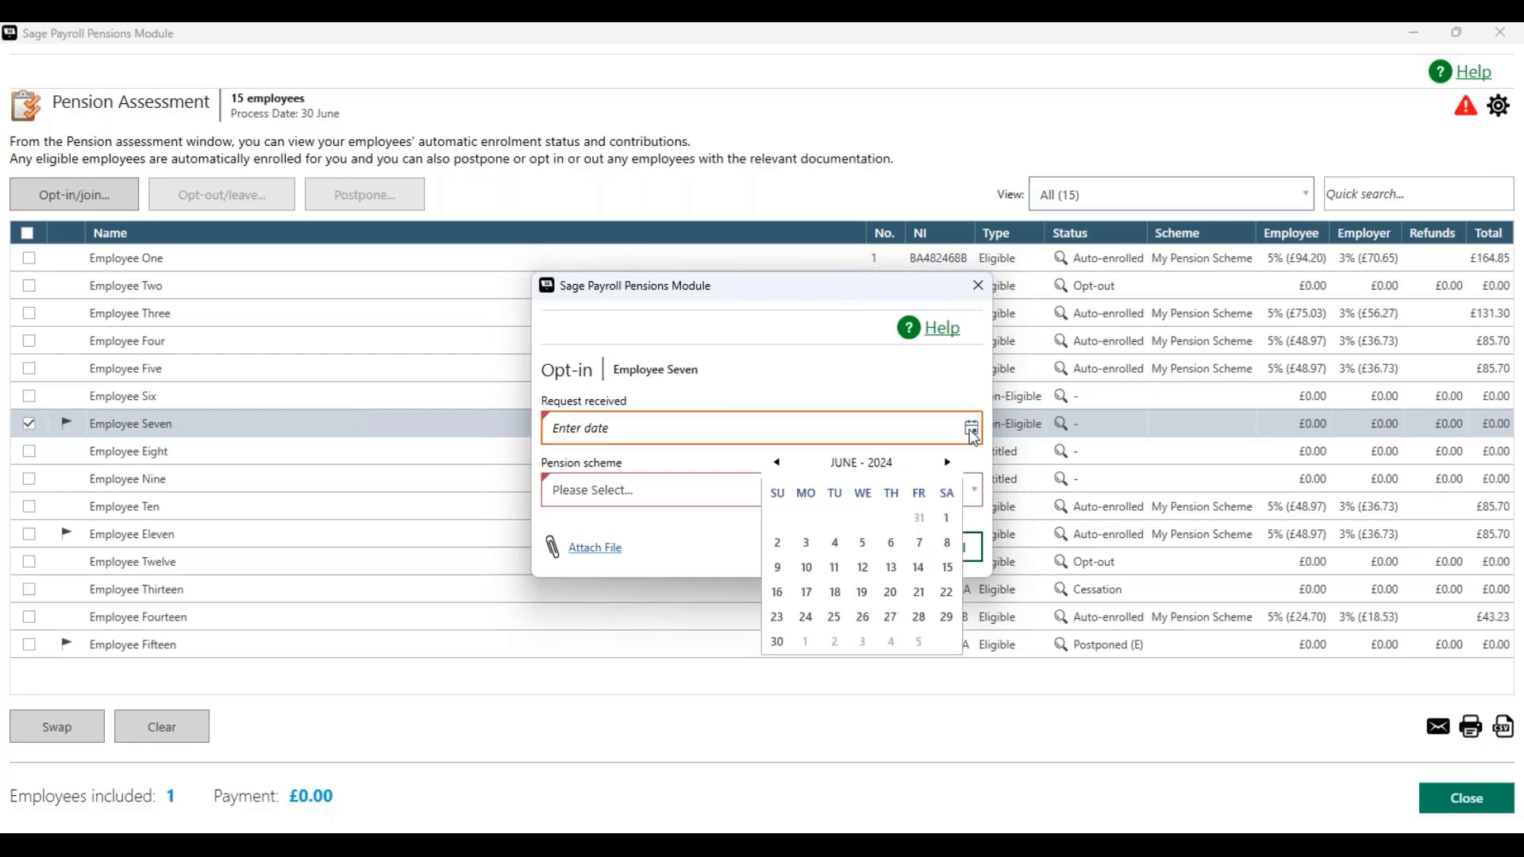
left_click(805, 567)
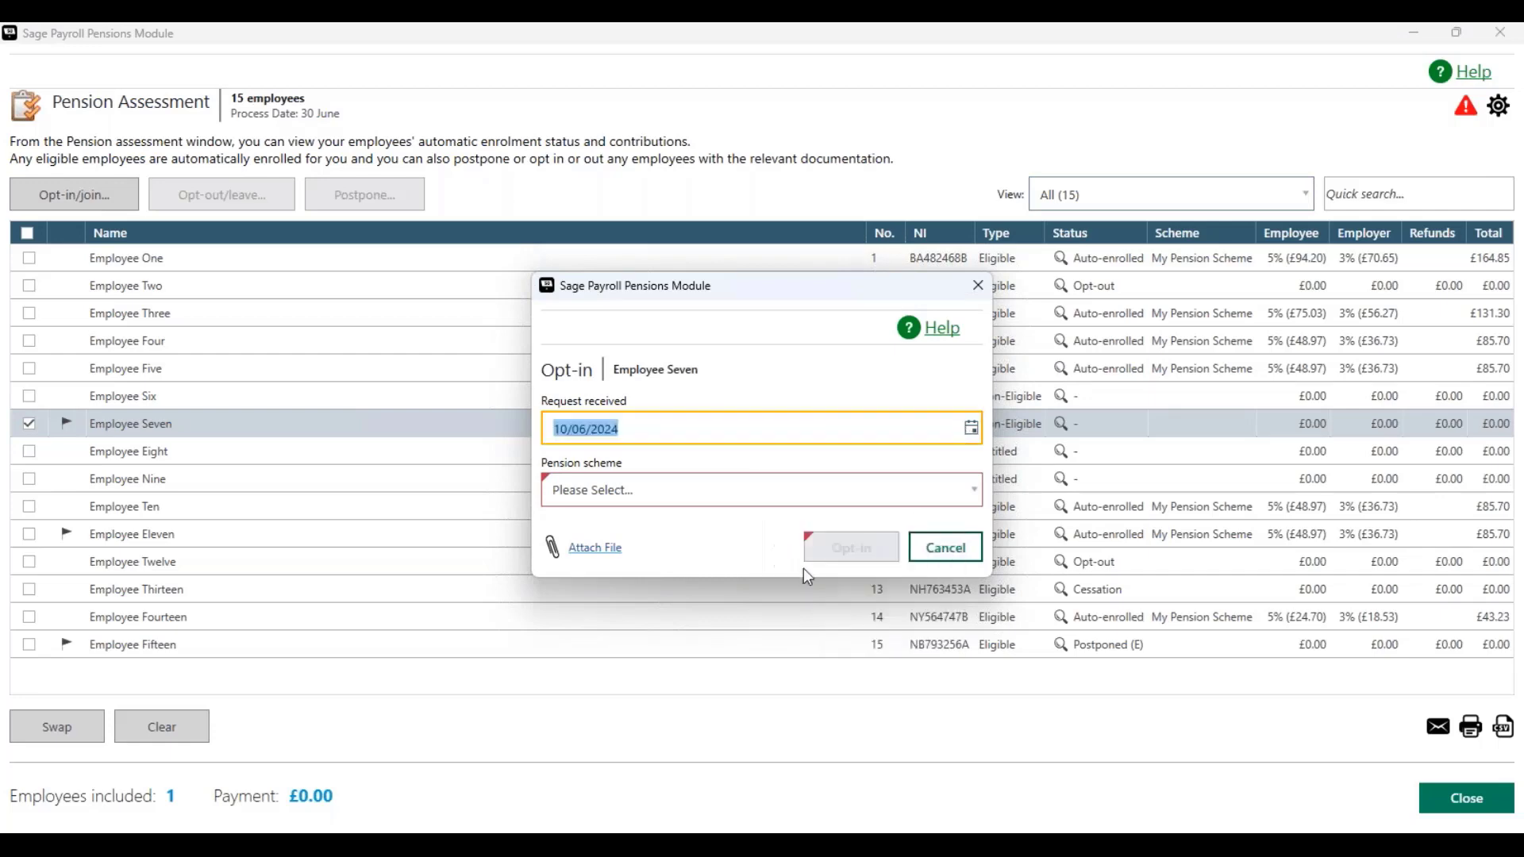
left_click(728, 489)
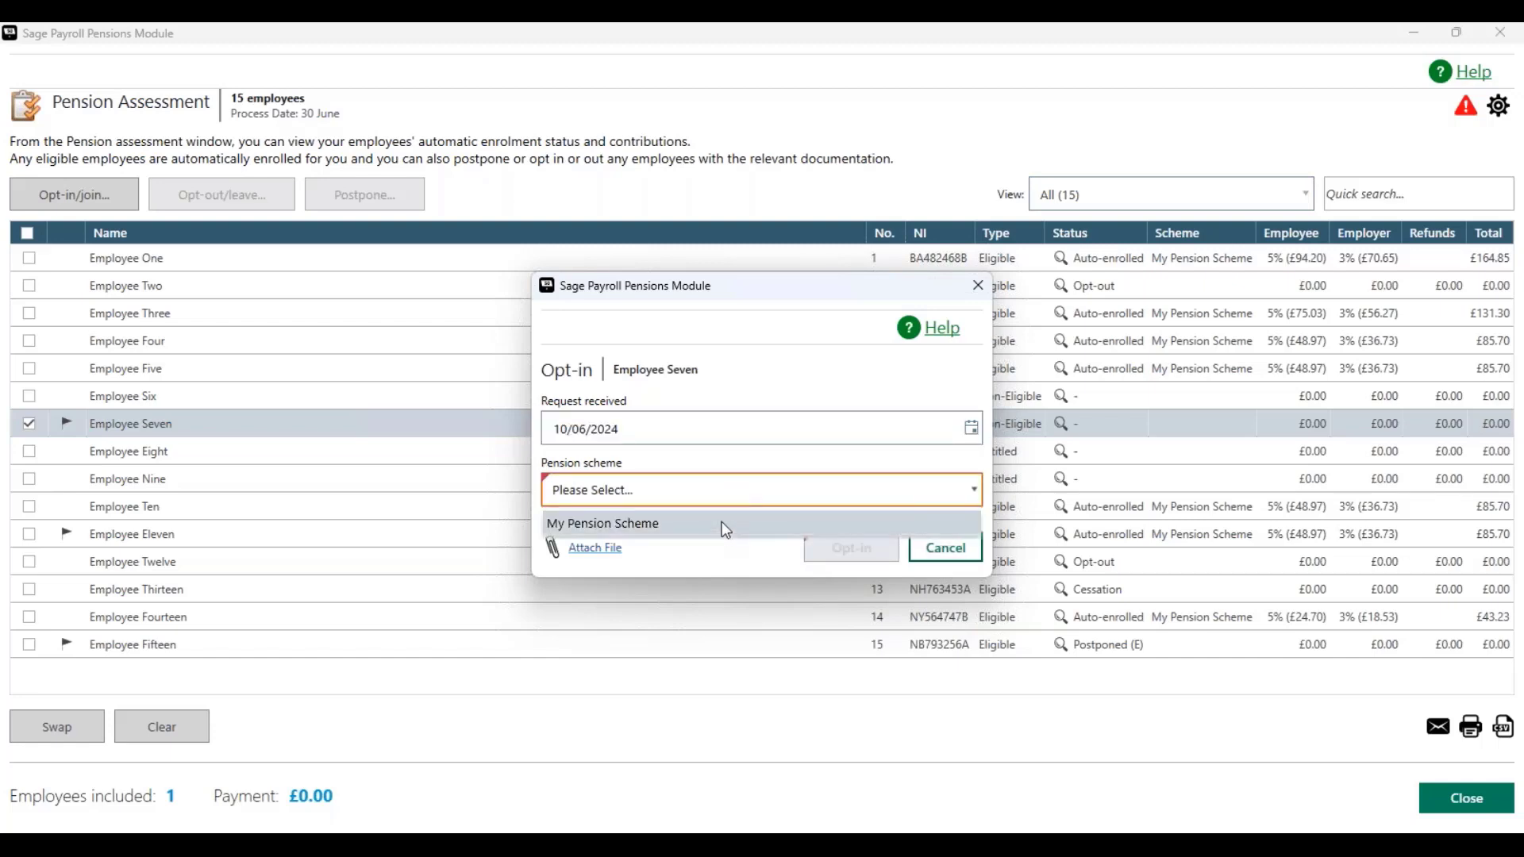
left_click(721, 523)
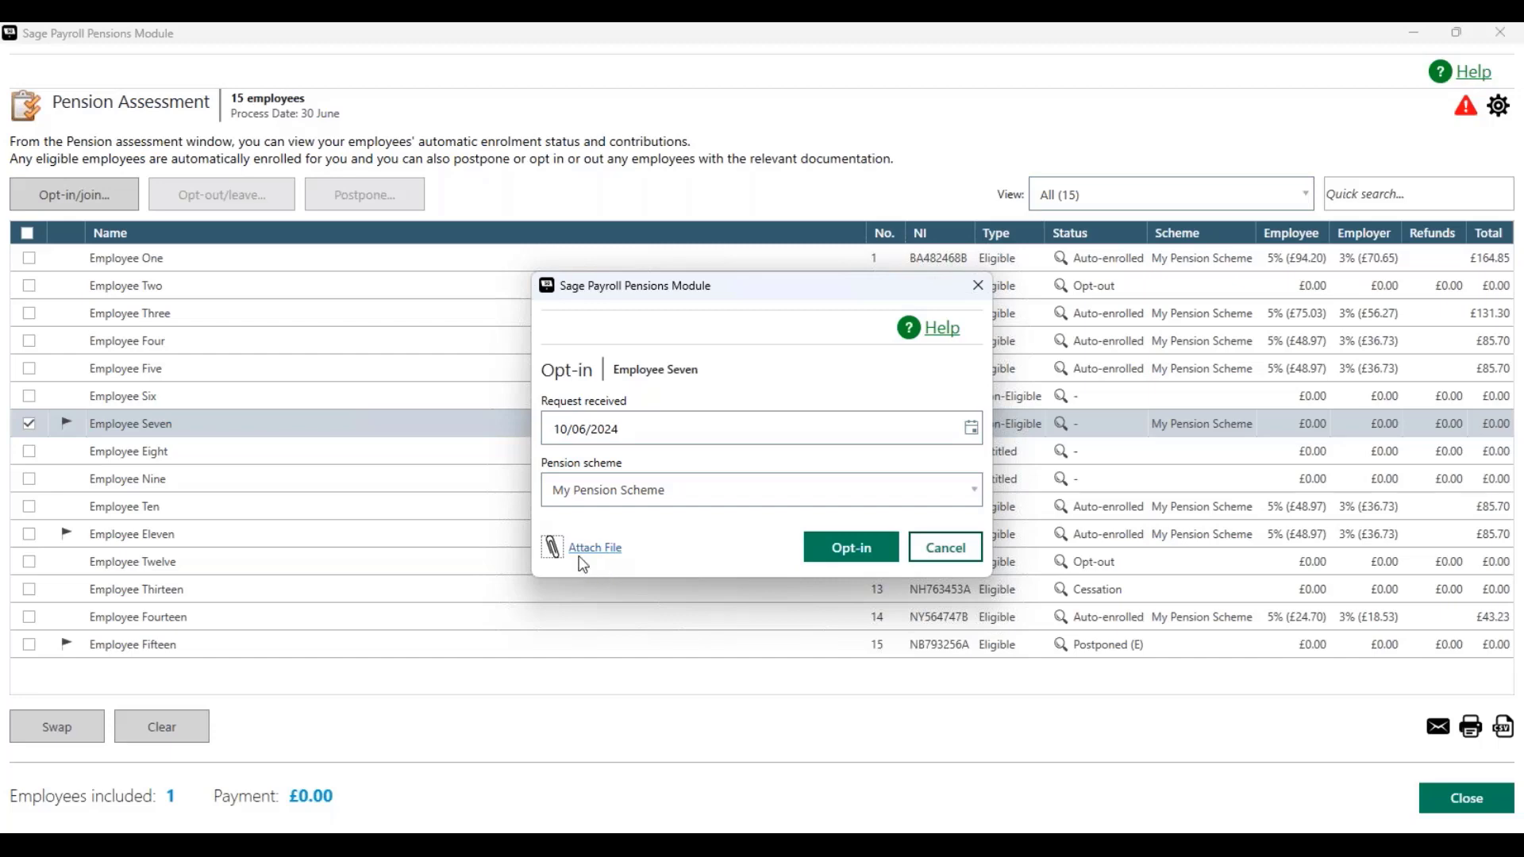
left_click(848, 558)
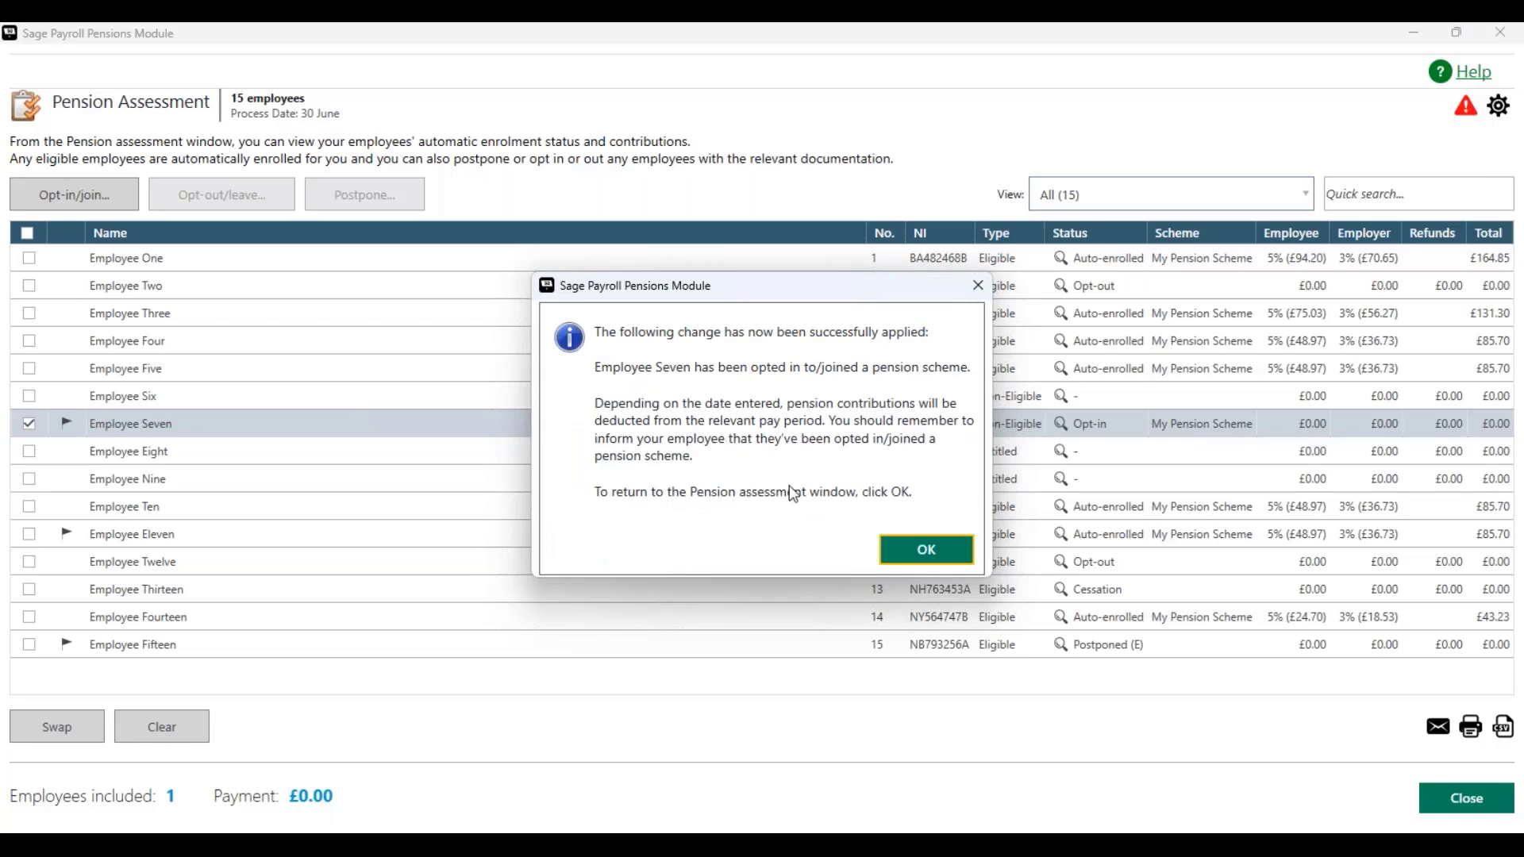
left_click(926, 551)
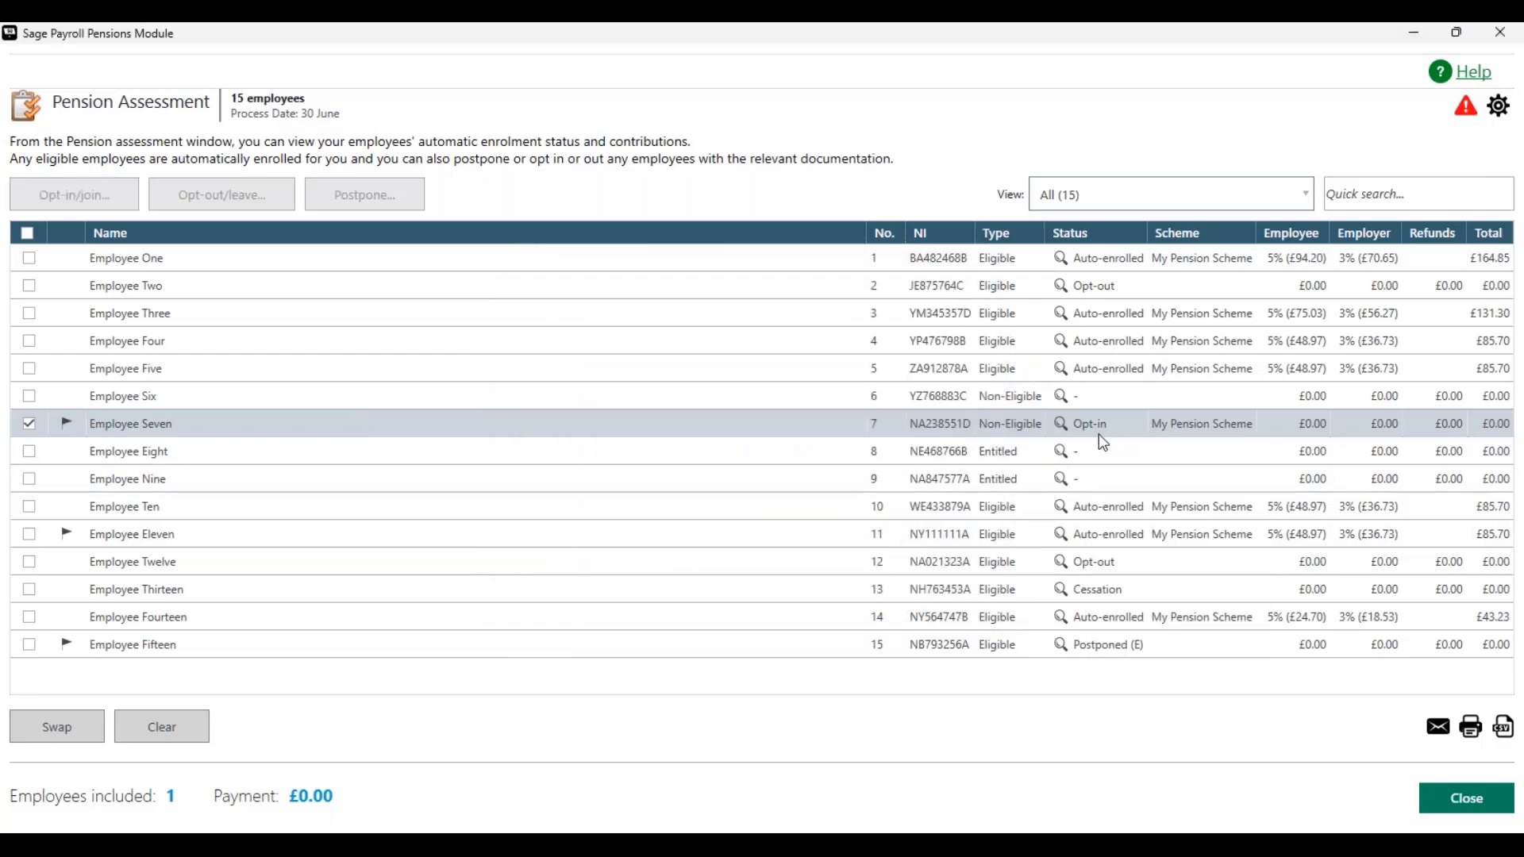
Step: Opt Employee Fourteen out with request received 10/06/2024, refunding the first month's contributions of 24.7
mouse_move(1062, 426)
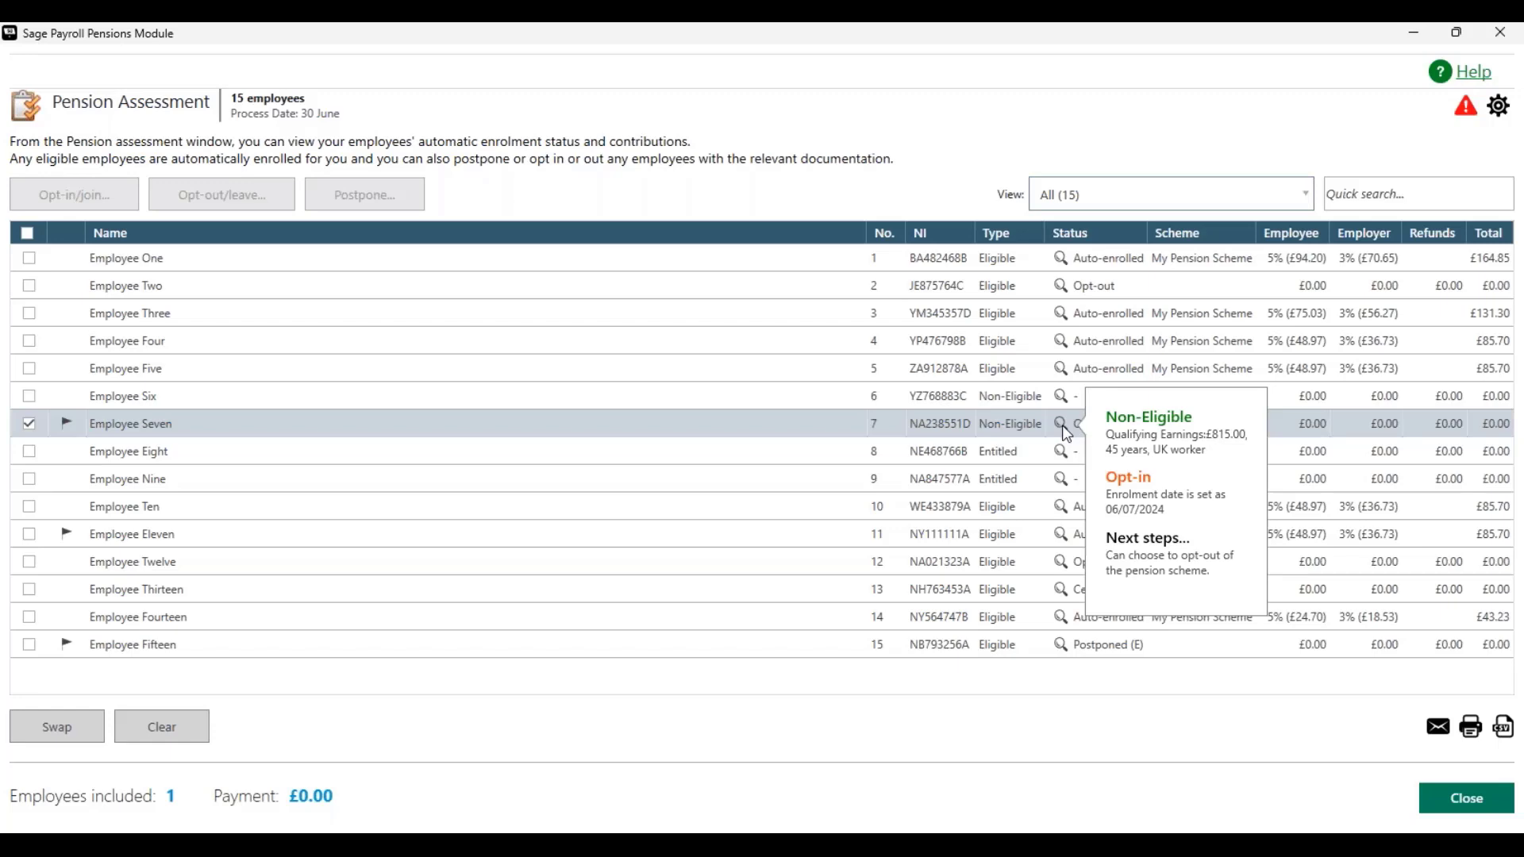
left_click(29, 424)
left_click(29, 617)
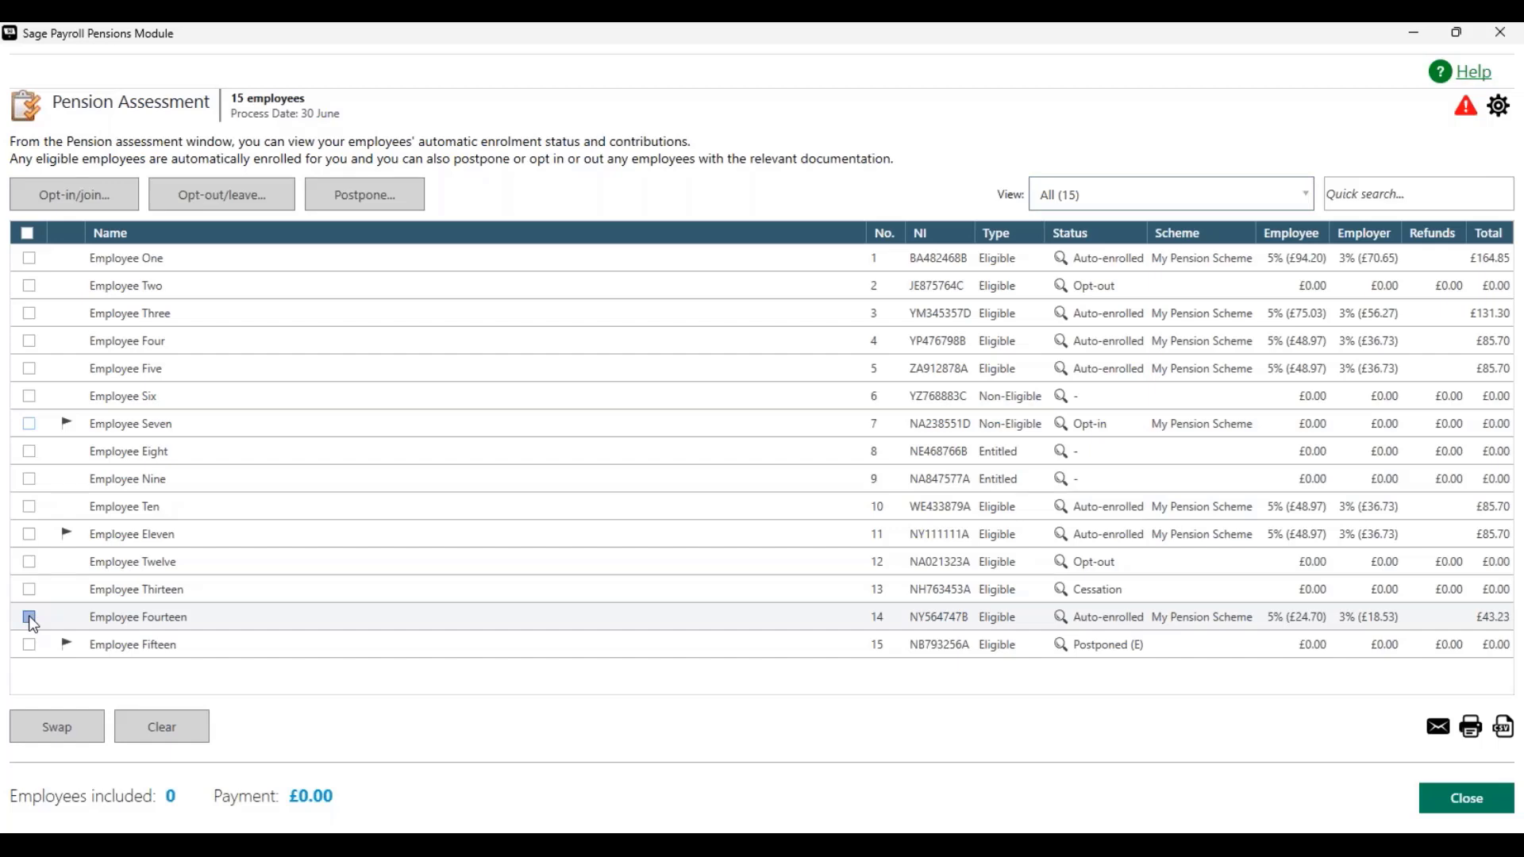
left_click(29, 617)
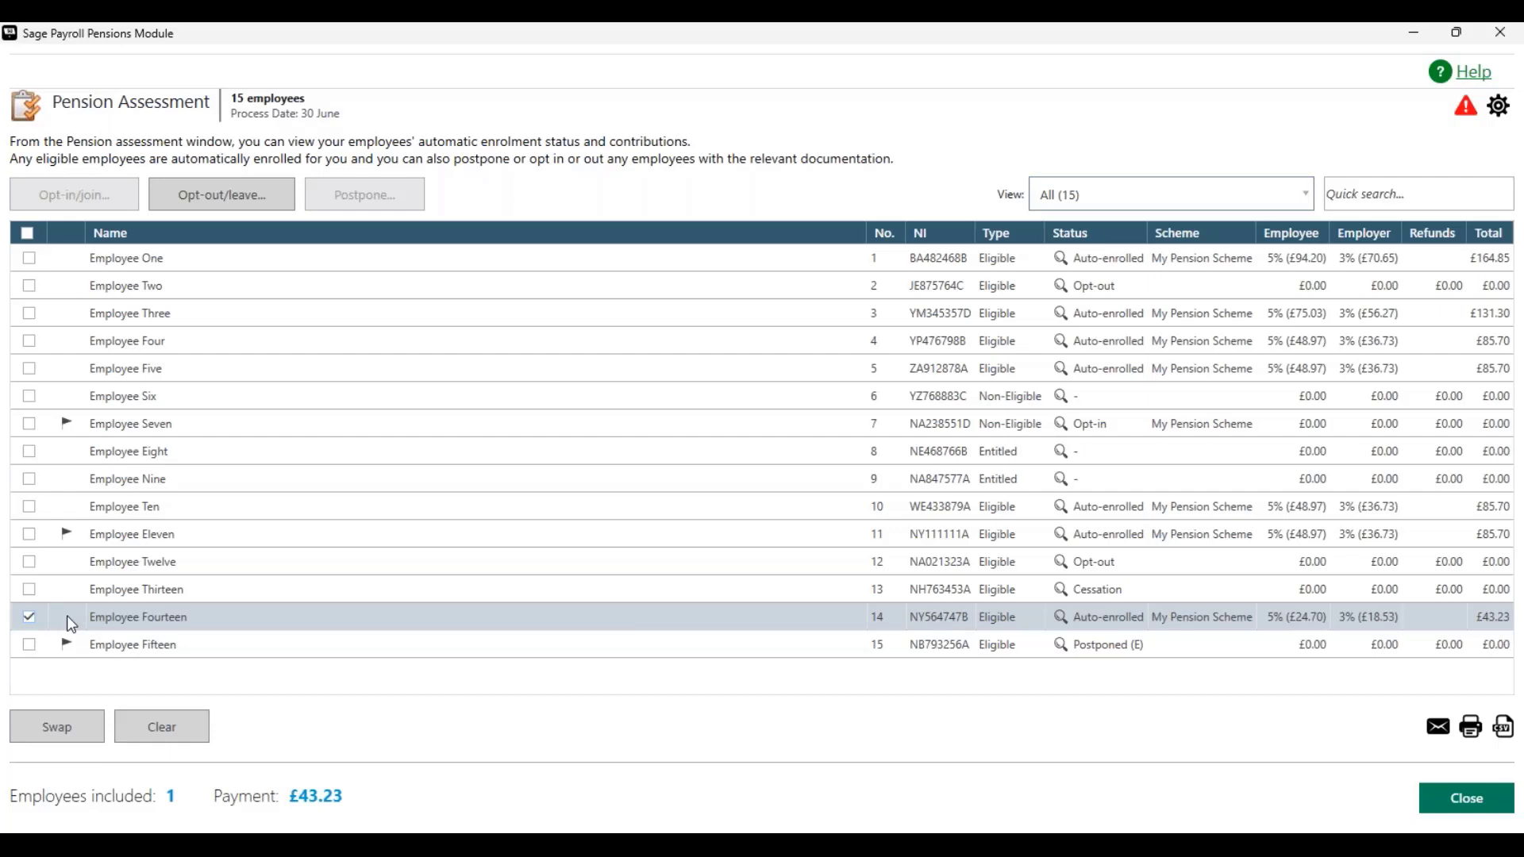
left_click(223, 193)
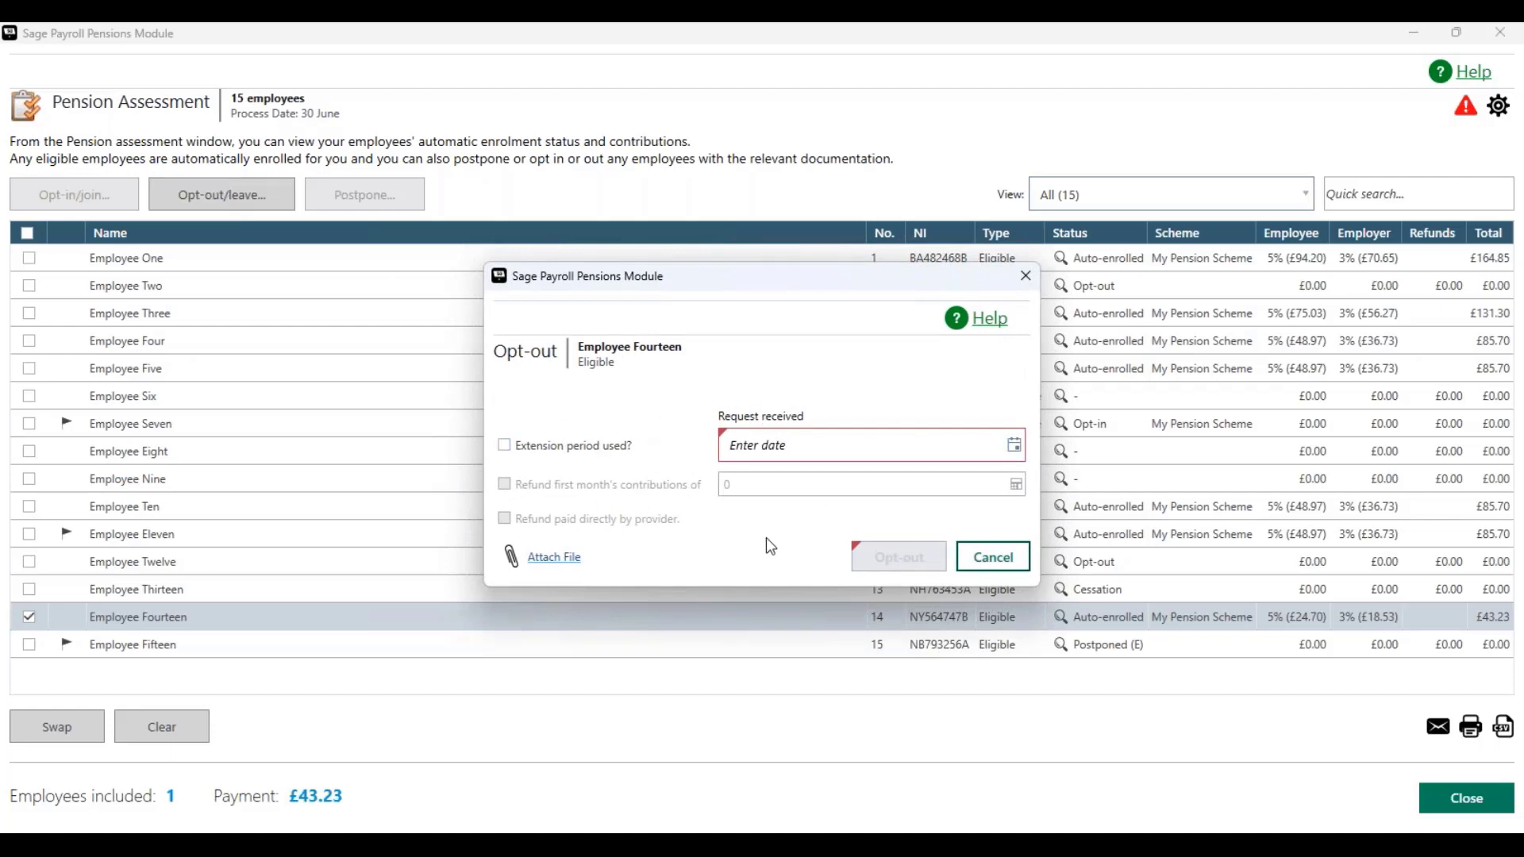
left_click(1014, 446)
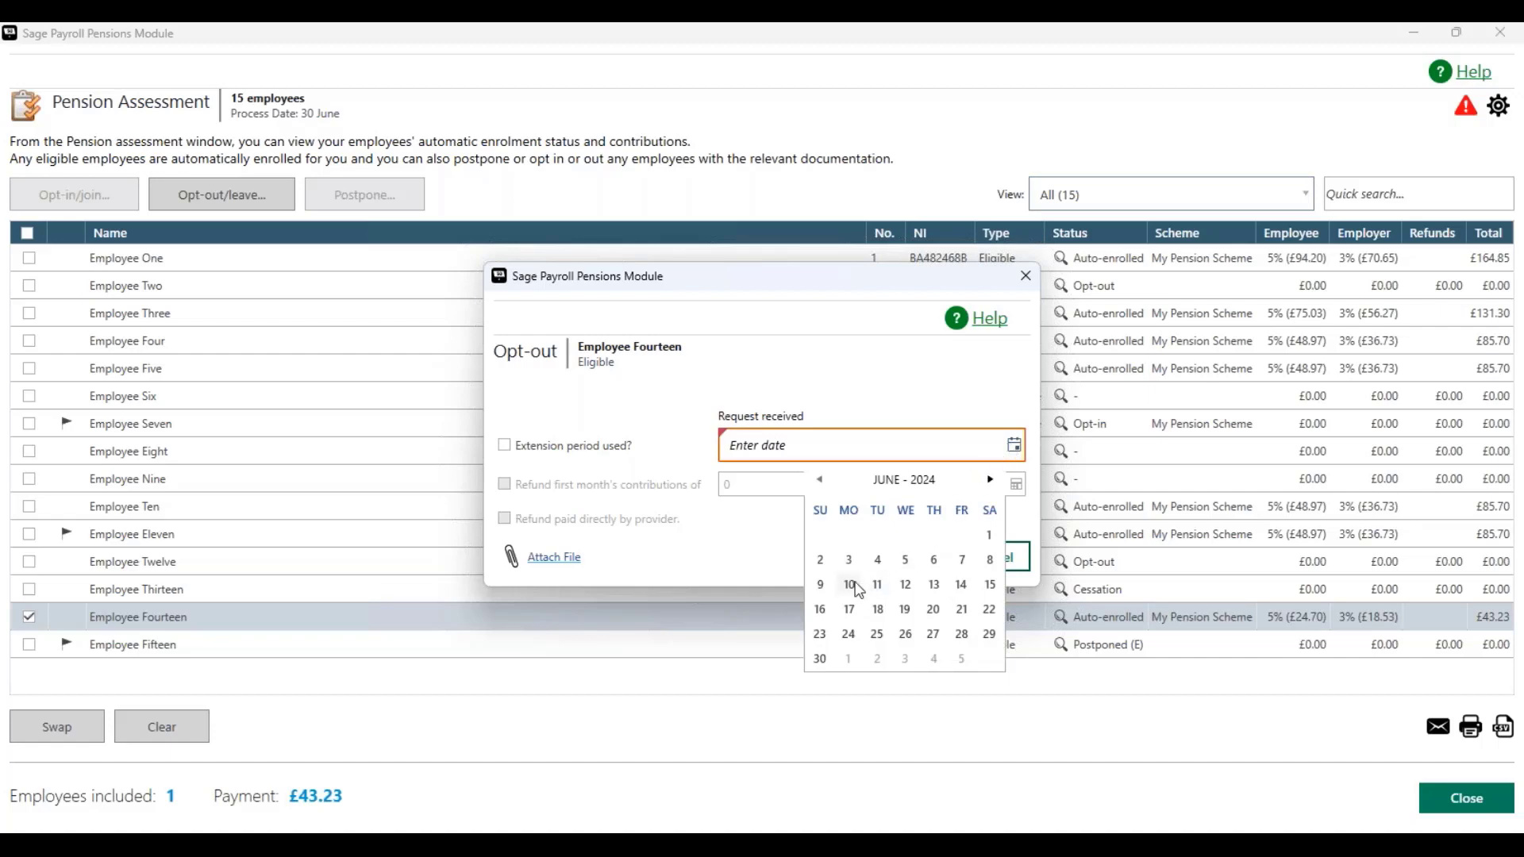
left_click(857, 587)
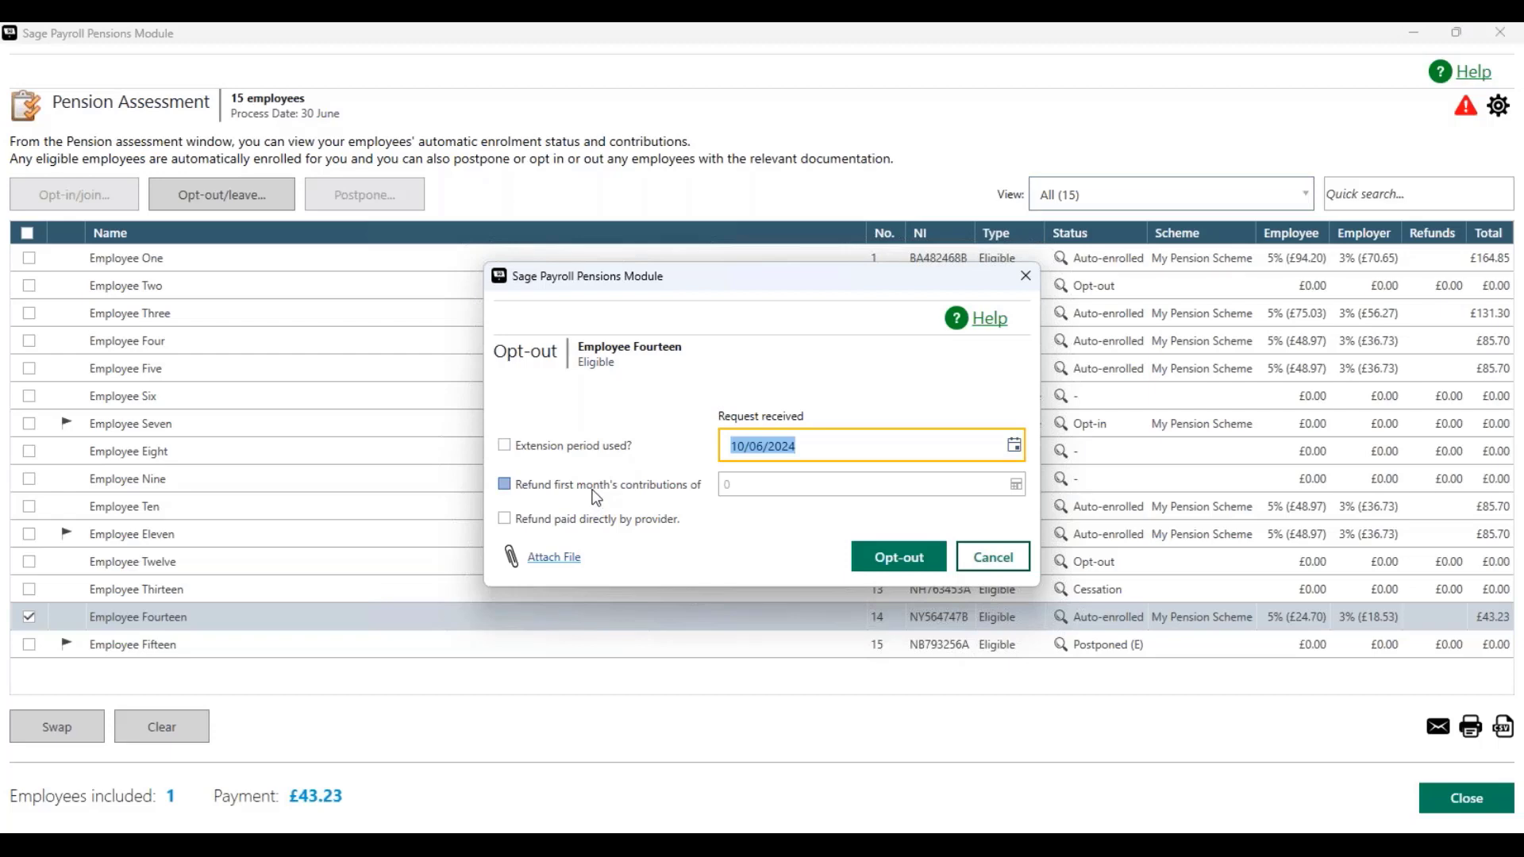
left_click(503, 483)
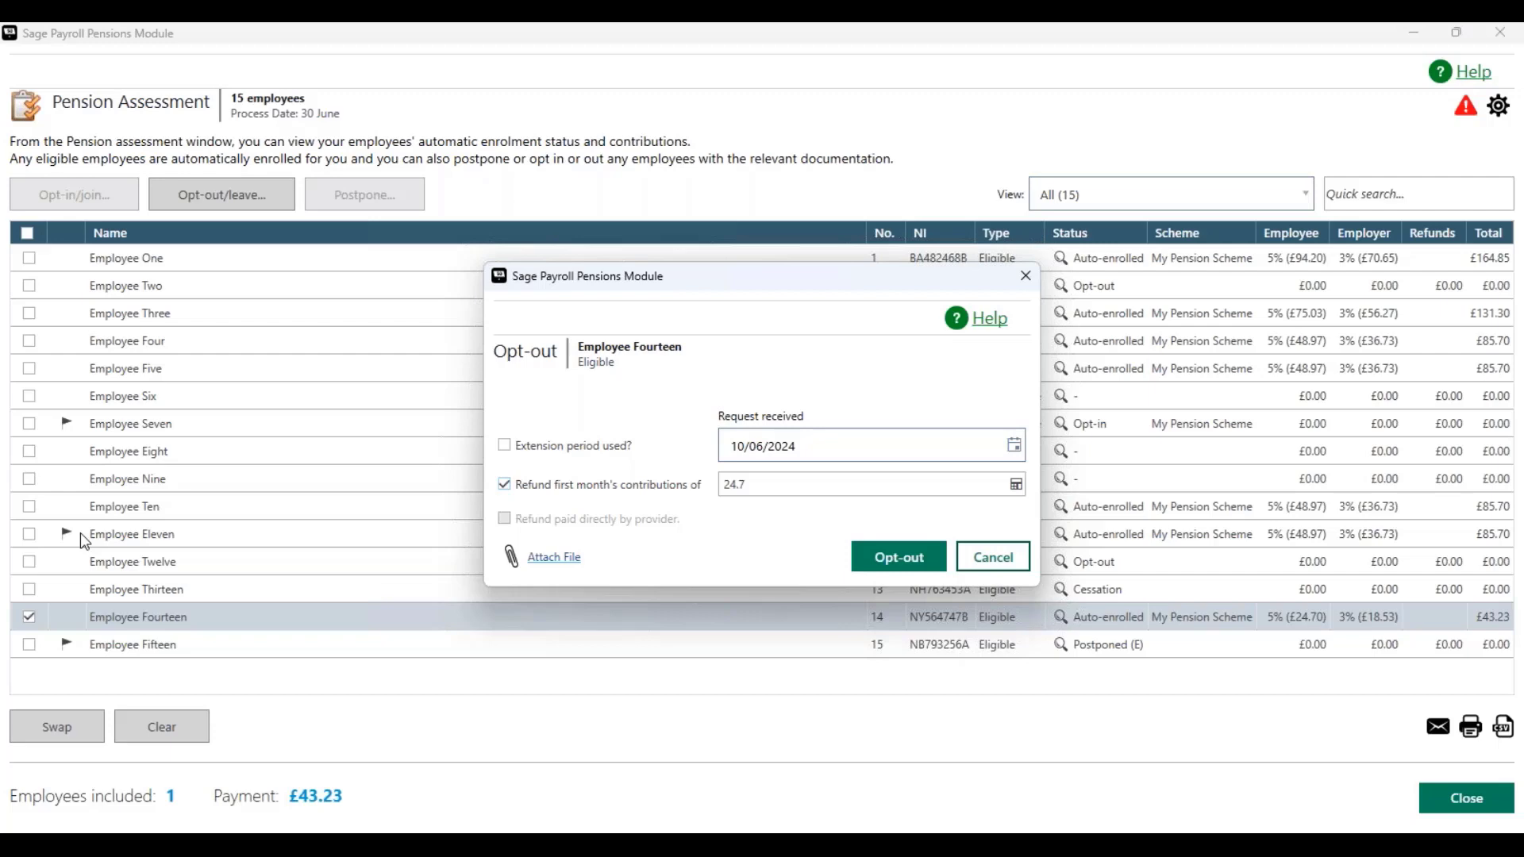
left_click(504, 484)
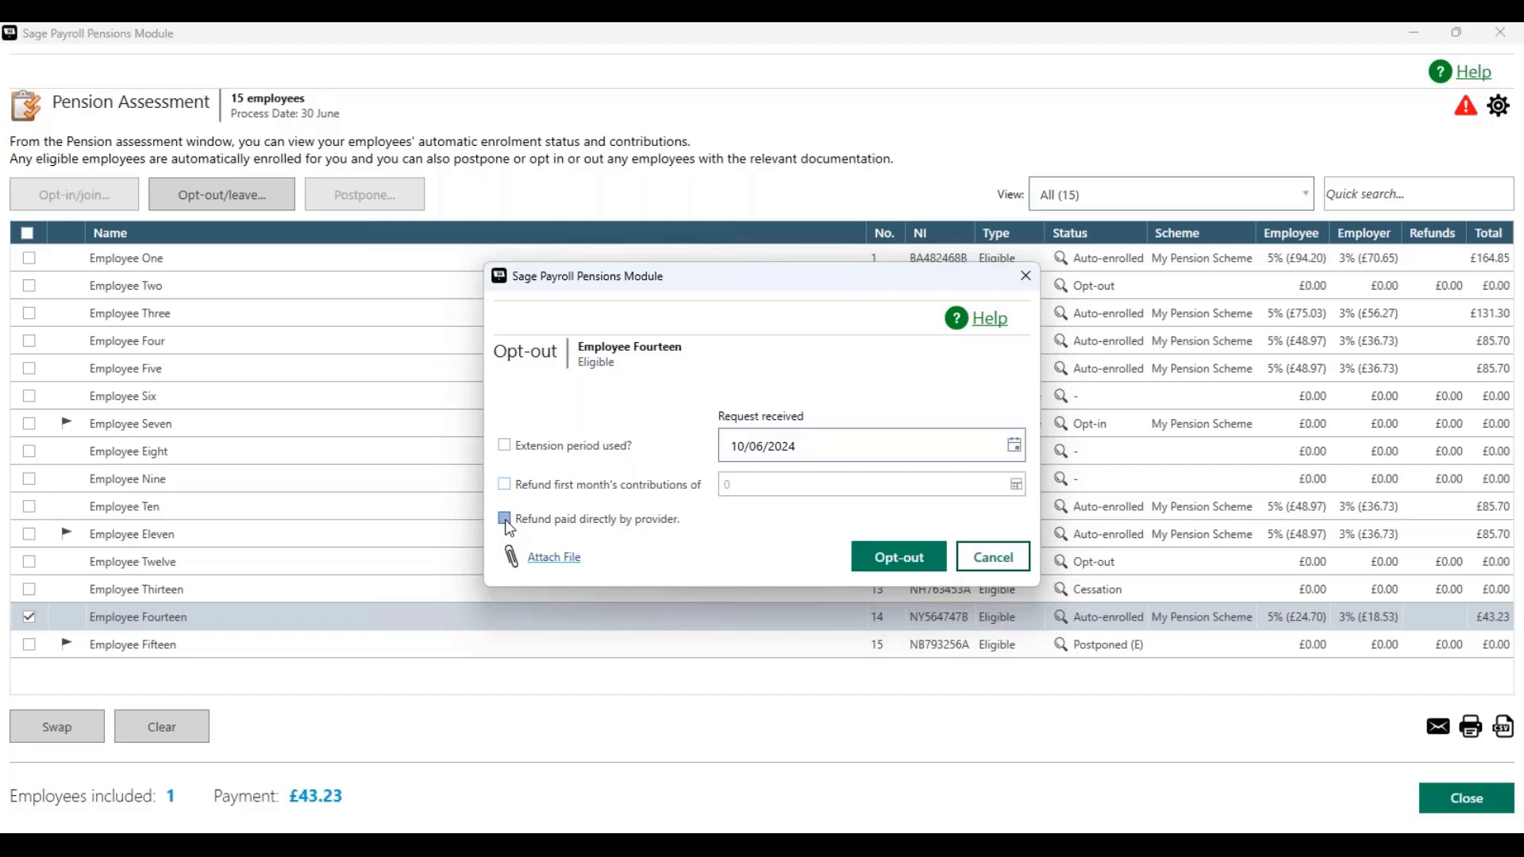
left_click(505, 519)
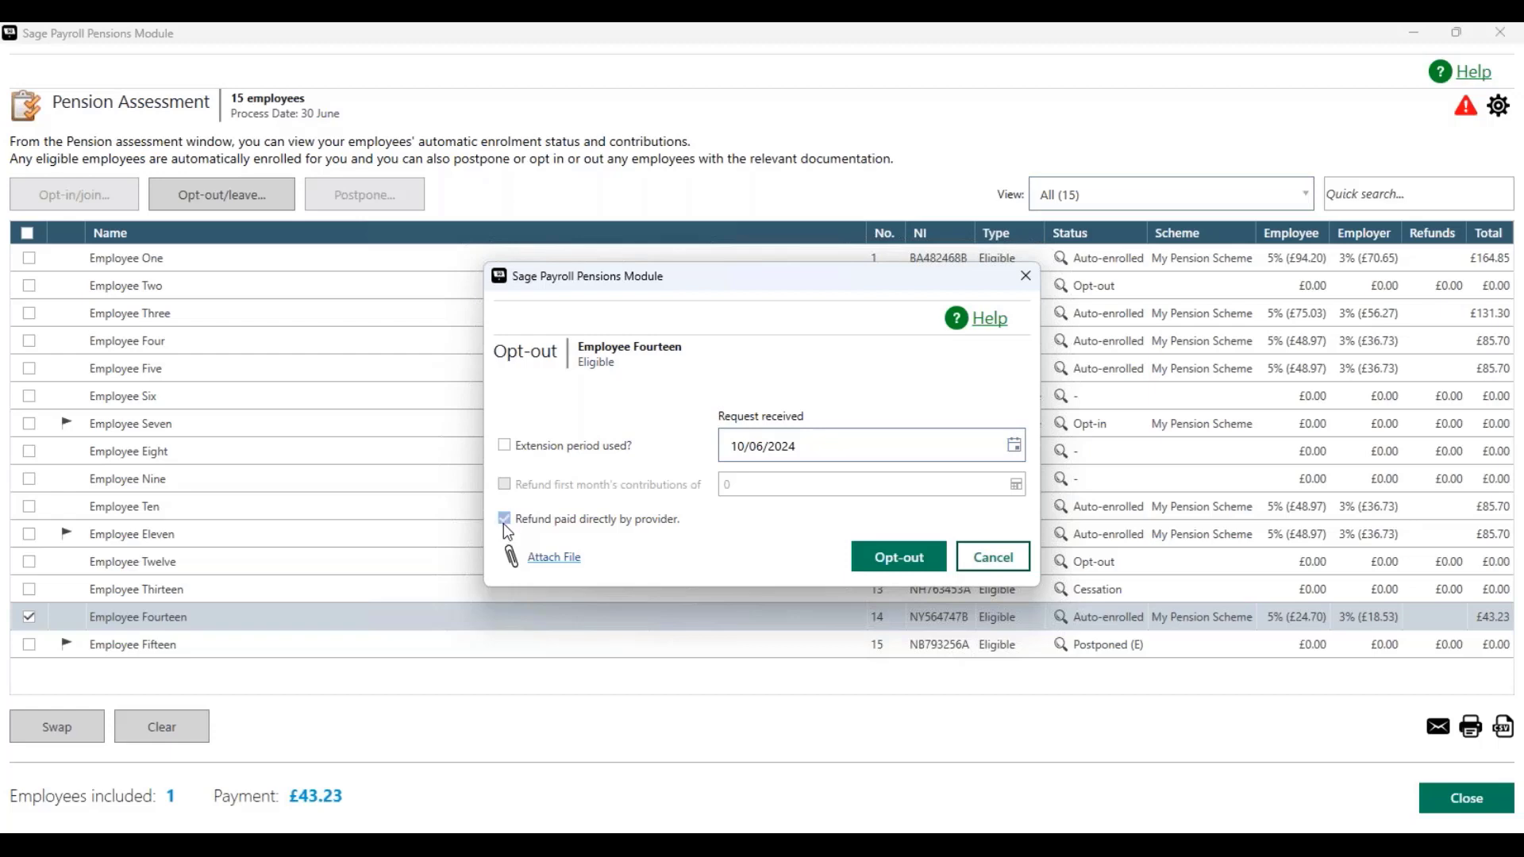
left_click(504, 521)
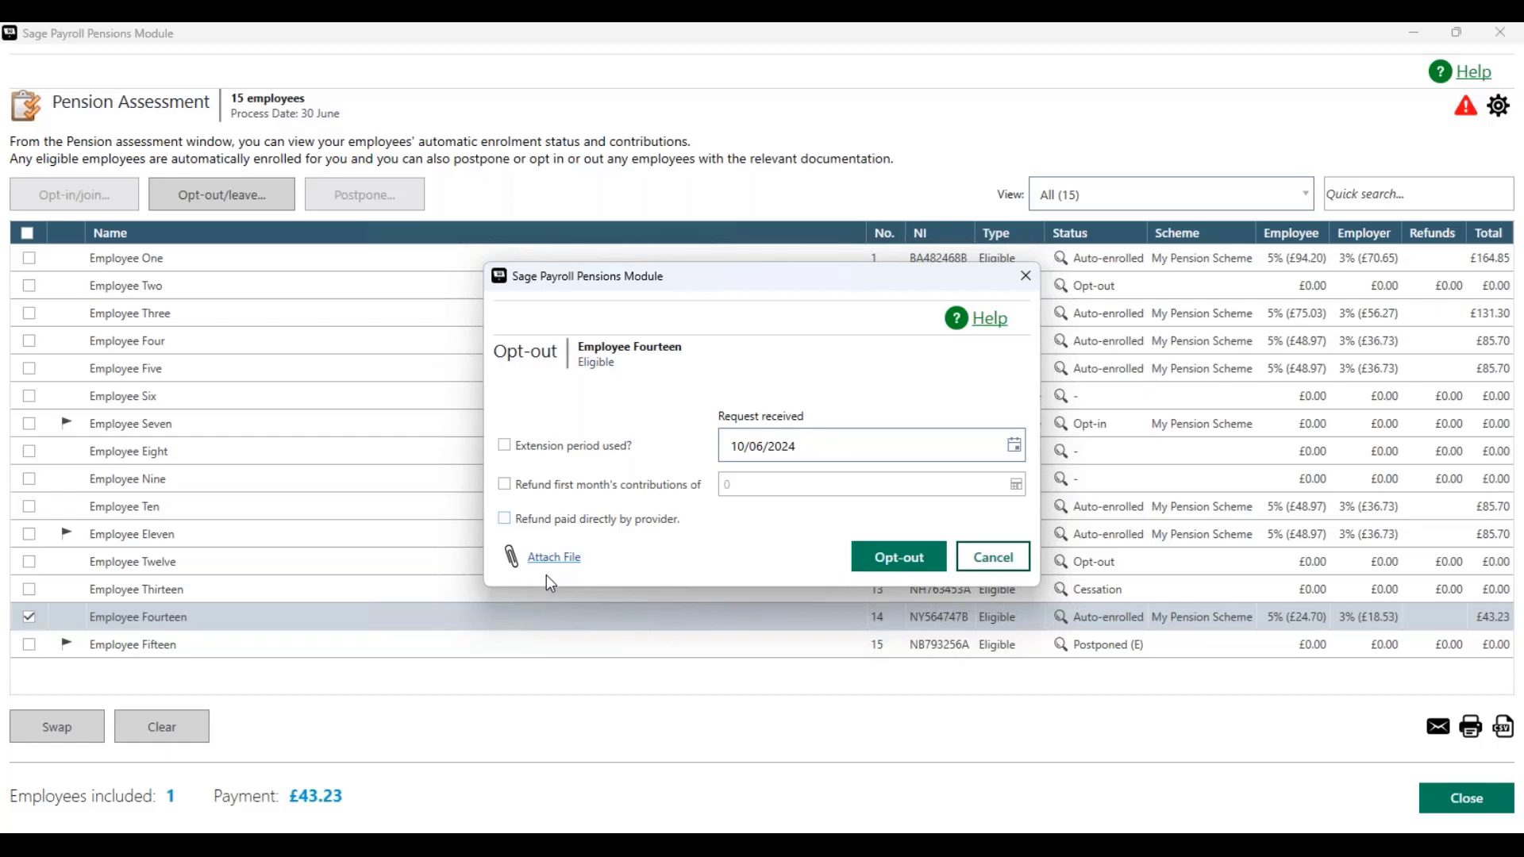
left_click(505, 484)
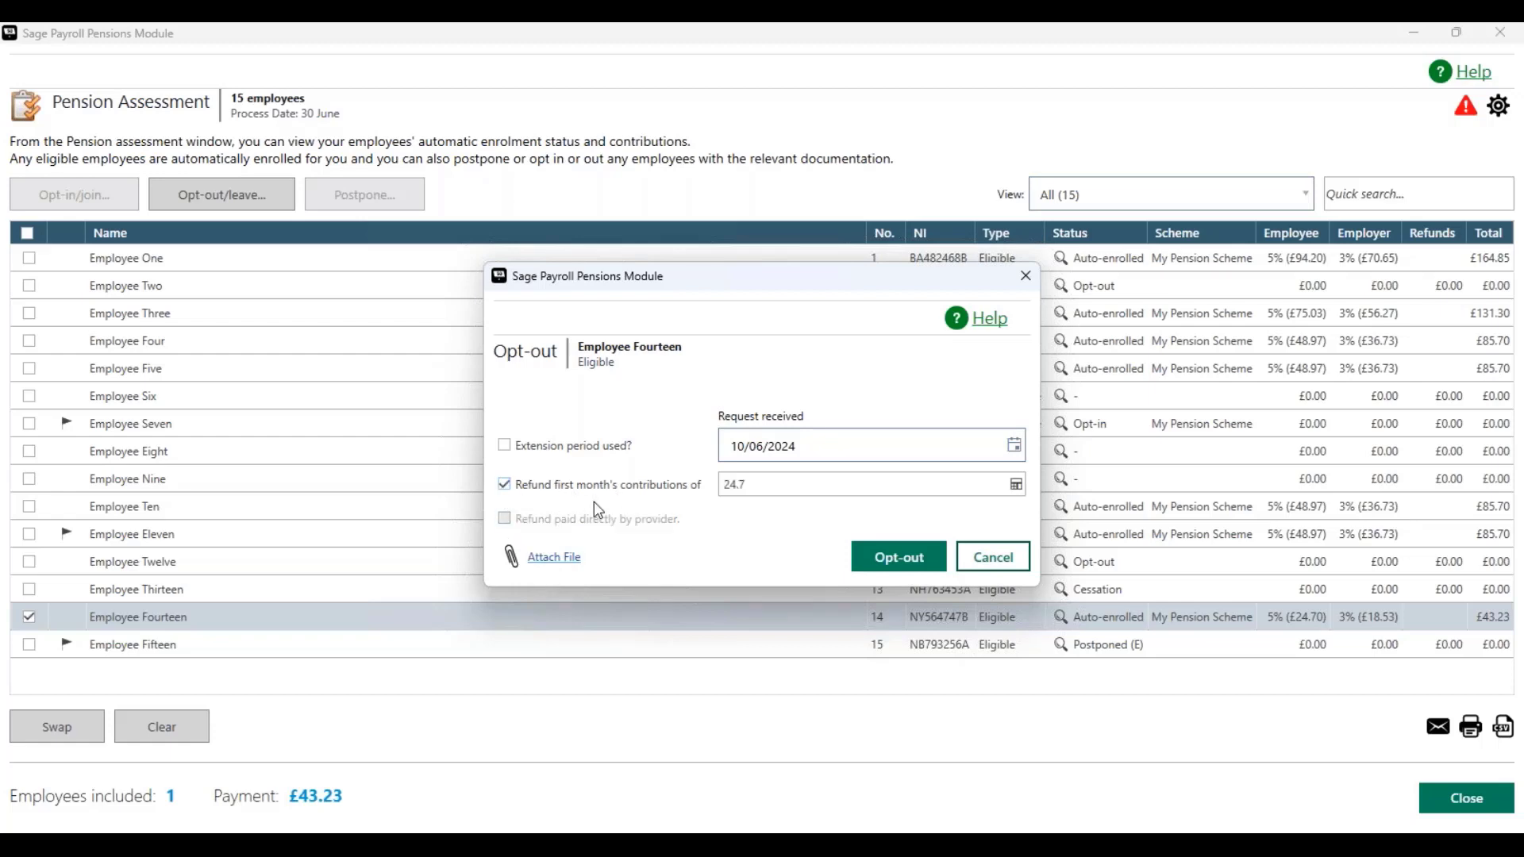
left_click(906, 568)
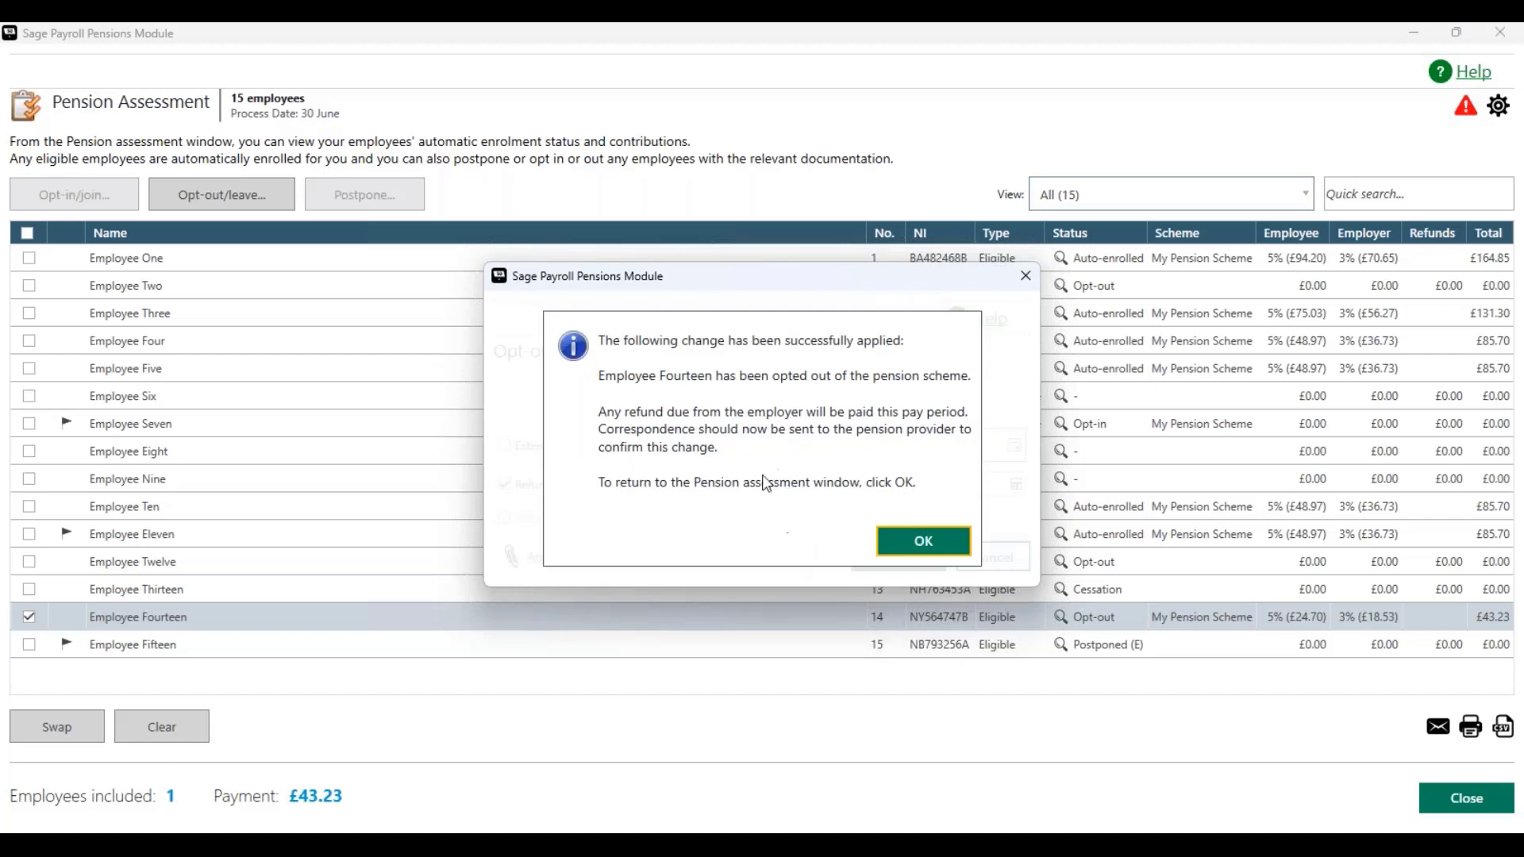
left_click(923, 543)
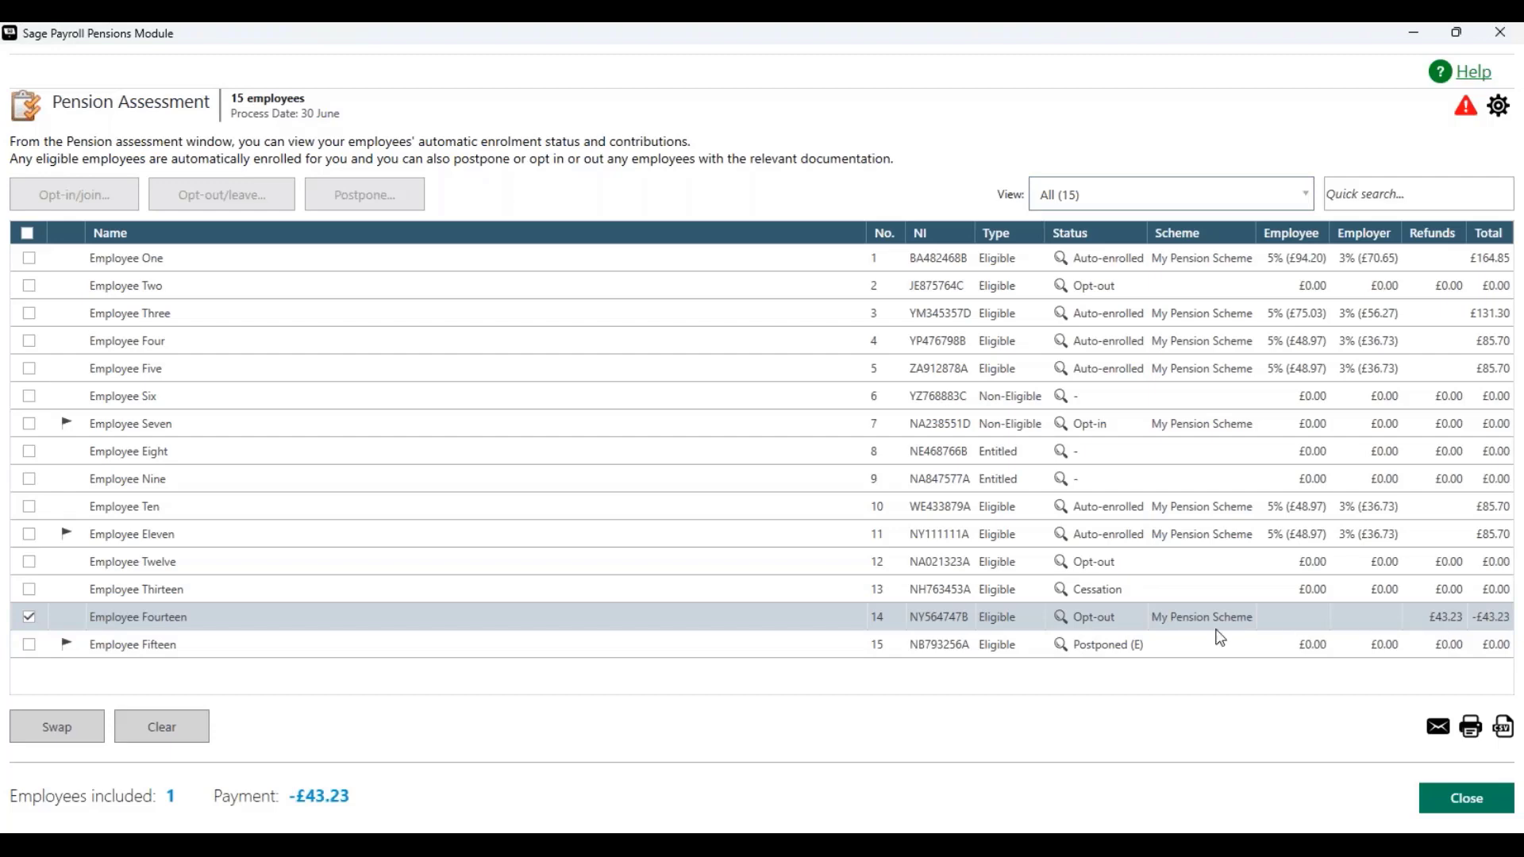
Step: Deselect all employees in the pension assessment list
mouse_move(1063, 625)
left_click(30, 643)
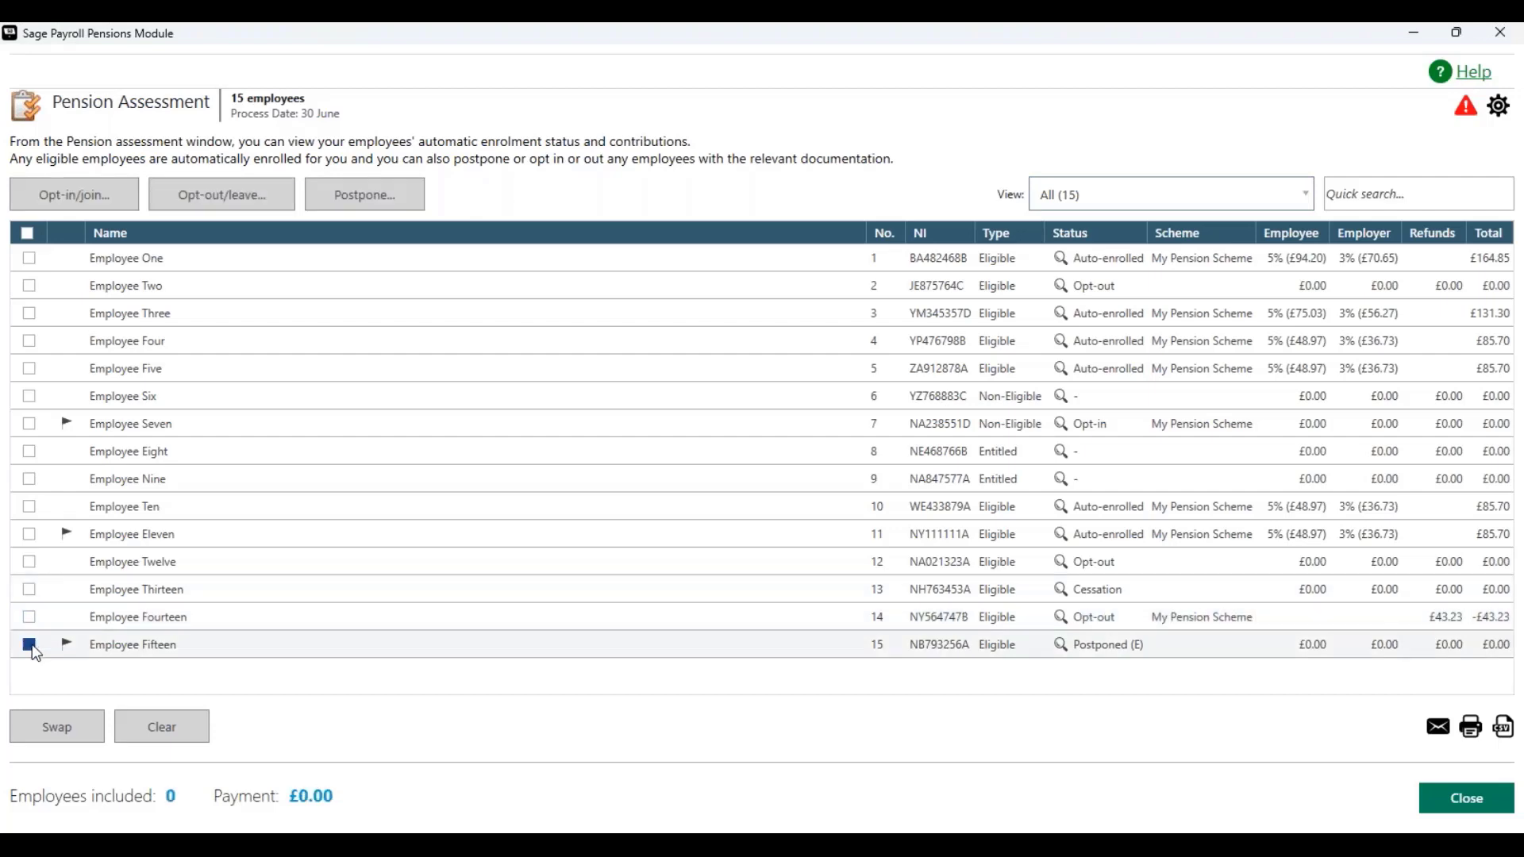
left_click(30, 646)
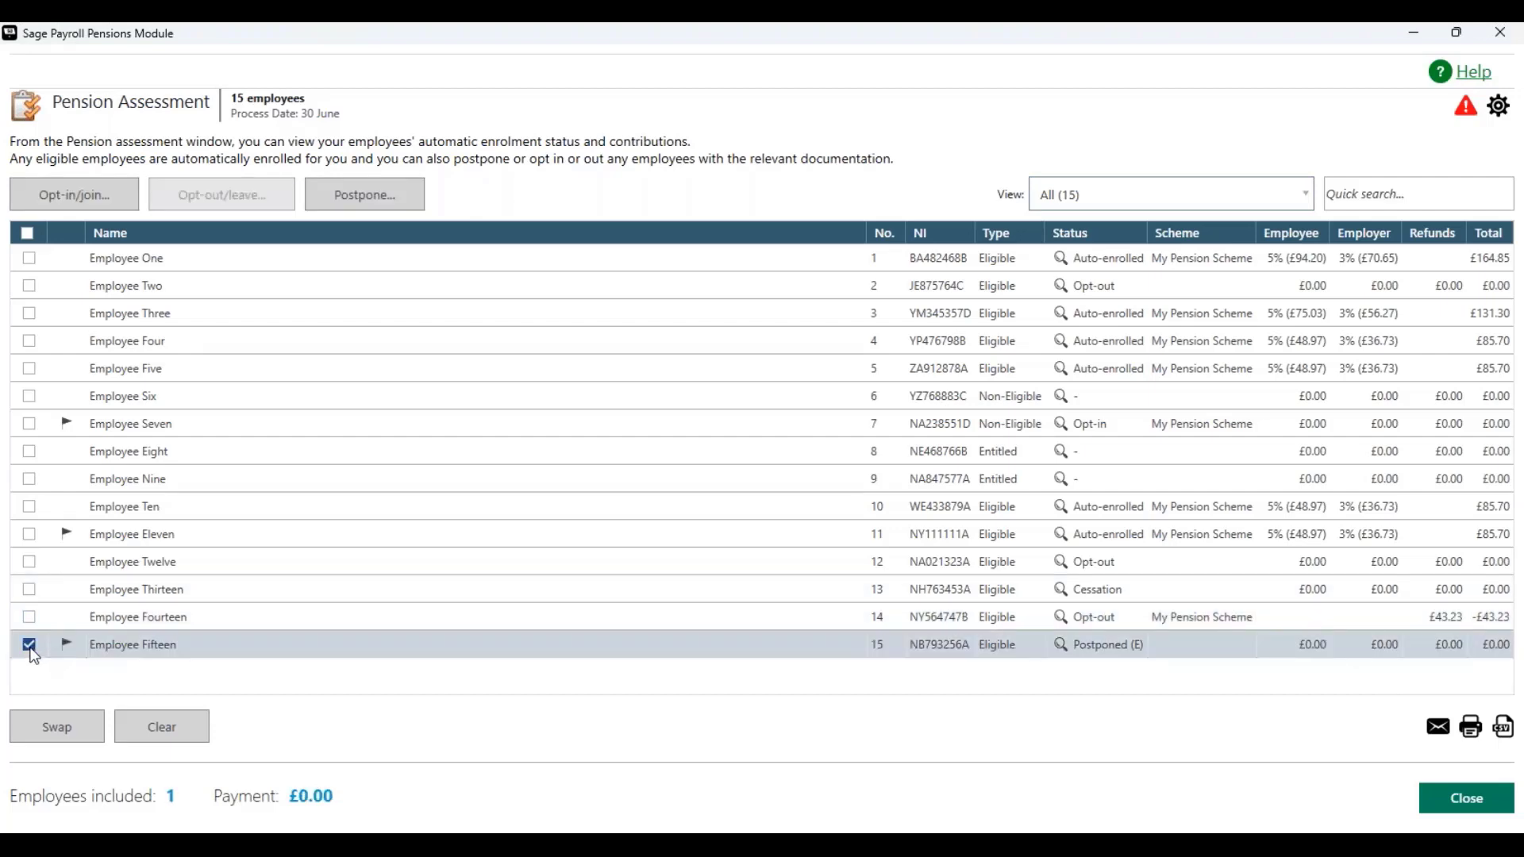
left_click(30, 424)
left_click(30, 534)
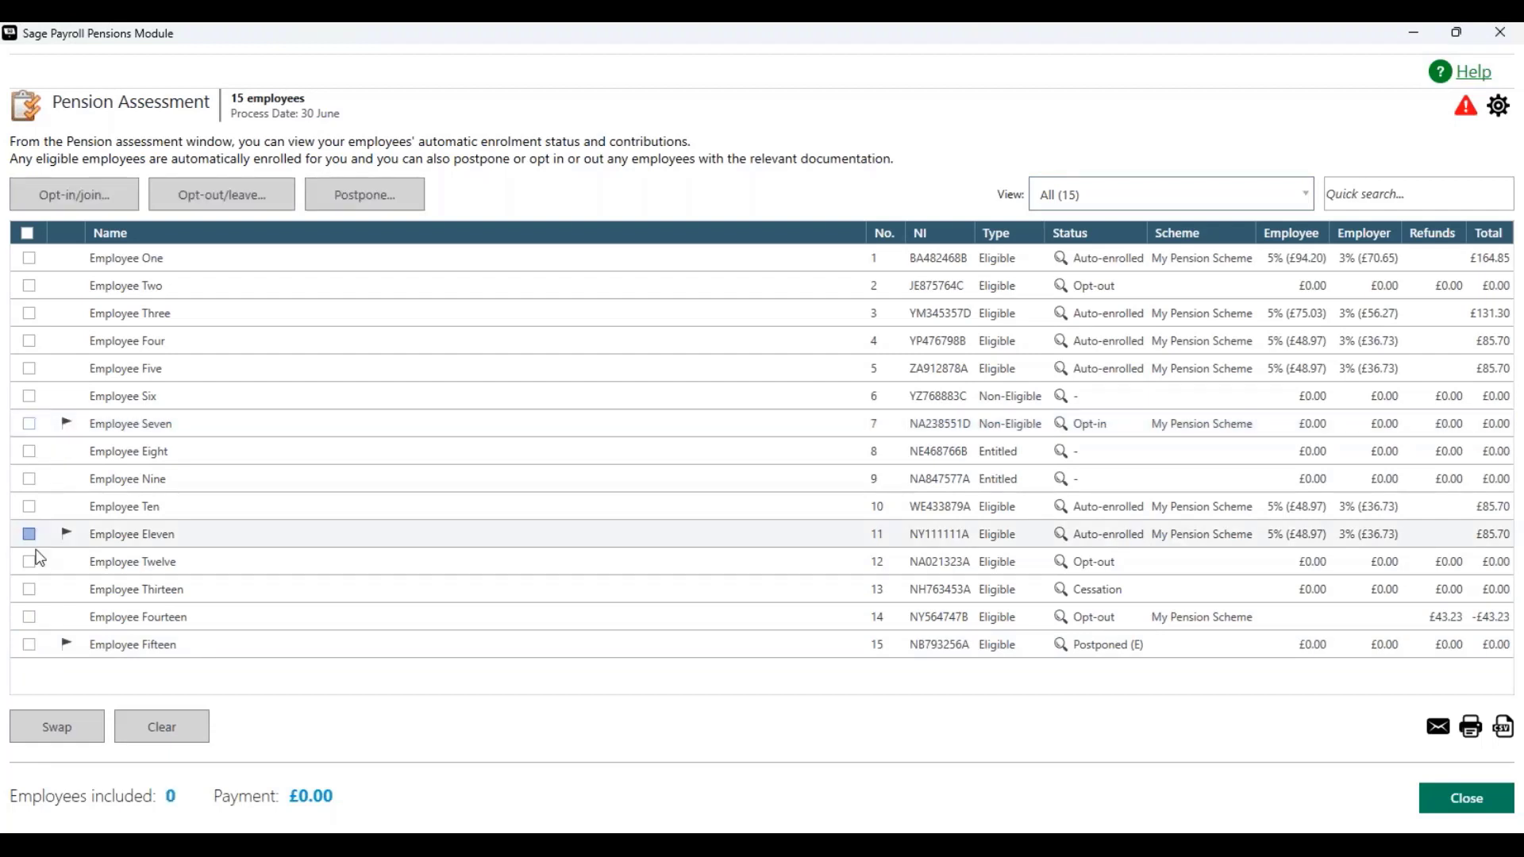
left_click(30, 618)
left_click(30, 618)
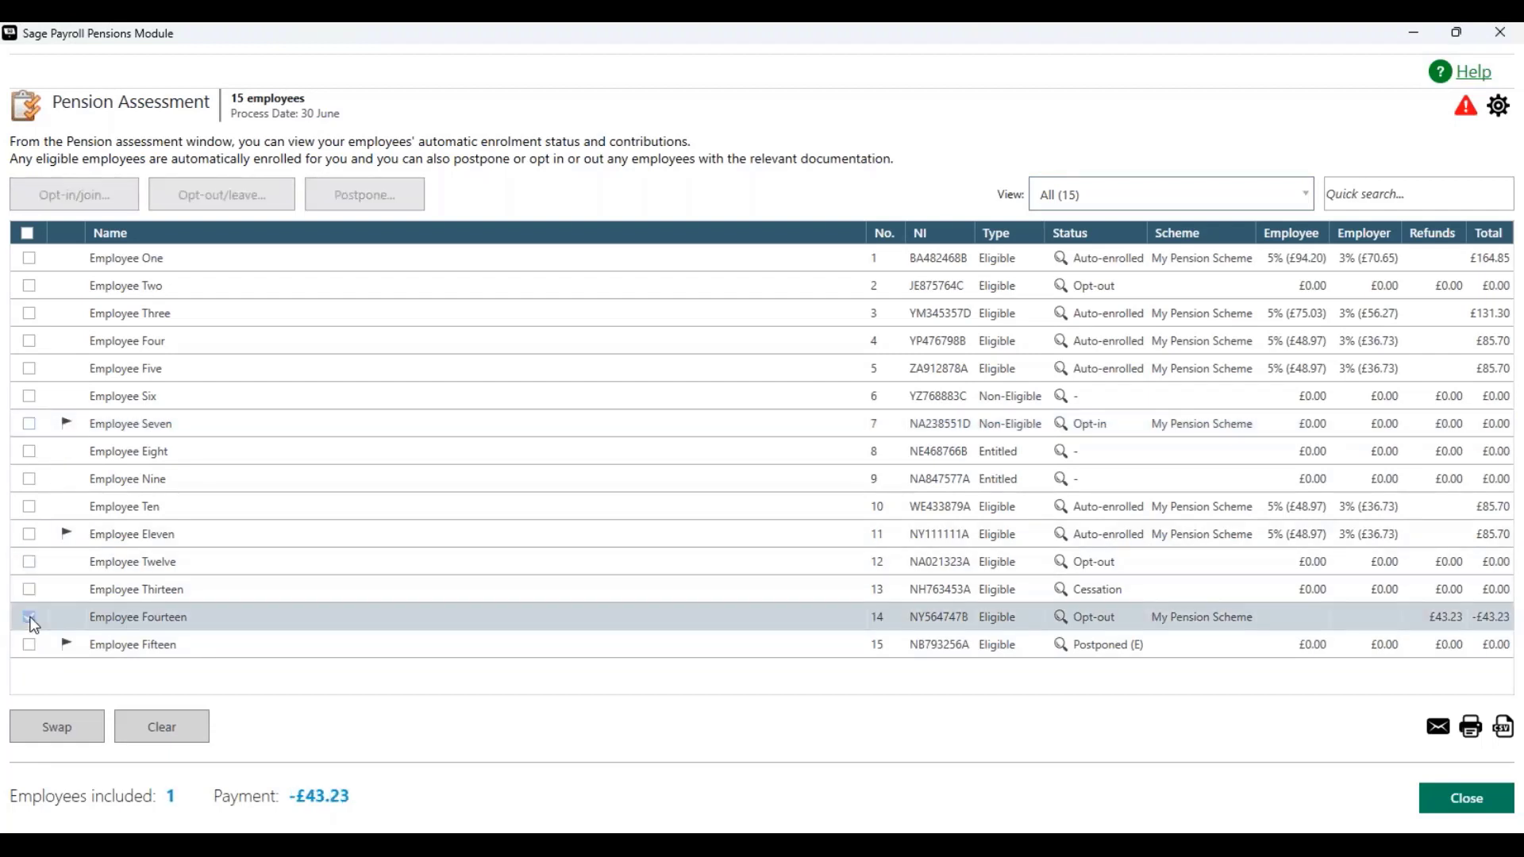
left_click(30, 618)
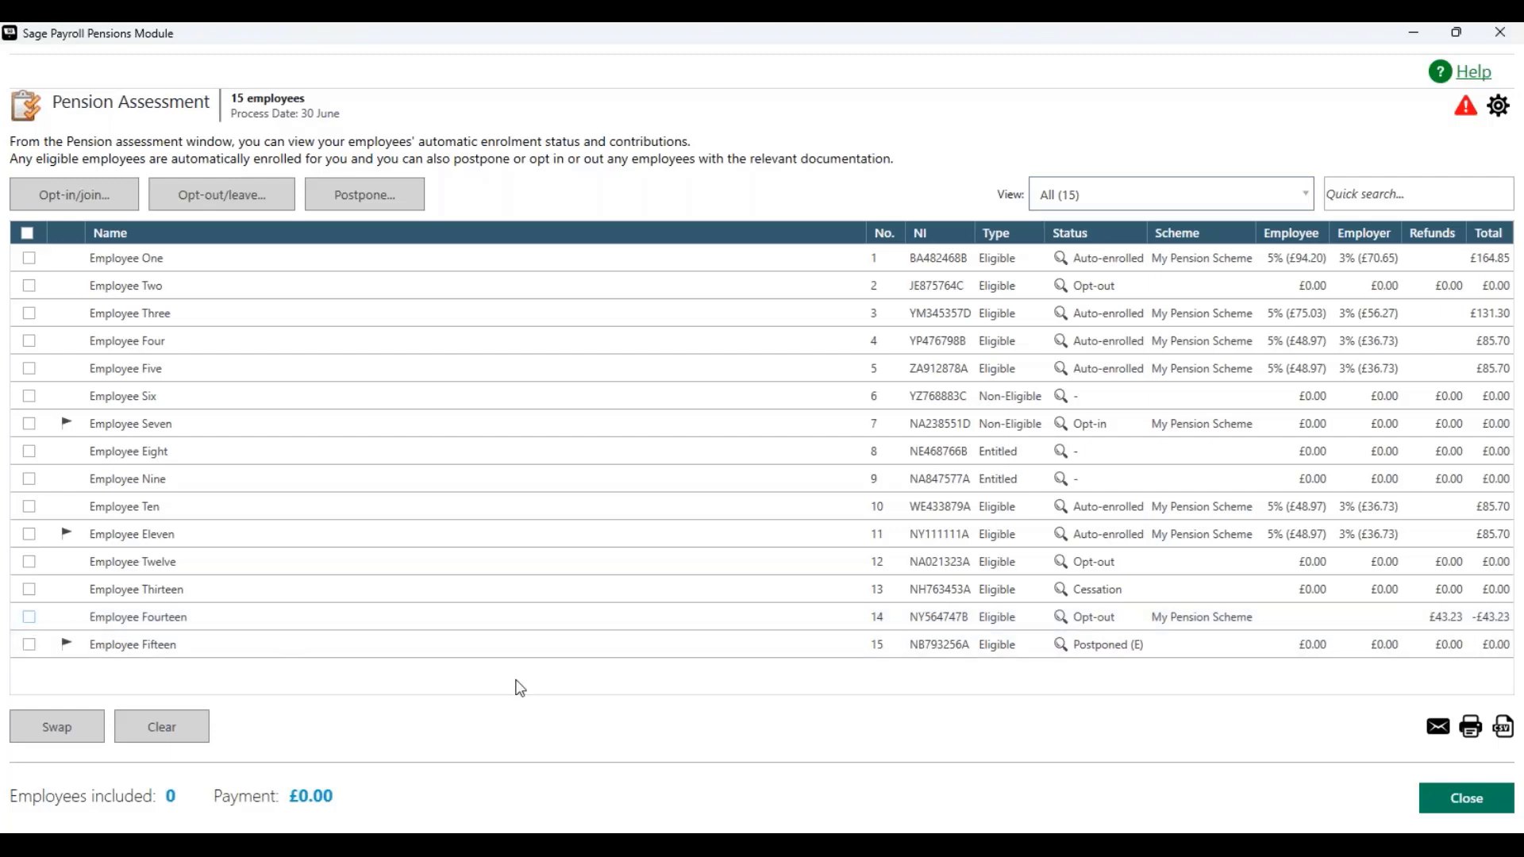
Step: Print the assessment report to a PDF named pension assessment June 2024 in the Backups folder, then close the Pension Assessment window
left_click(1476, 729)
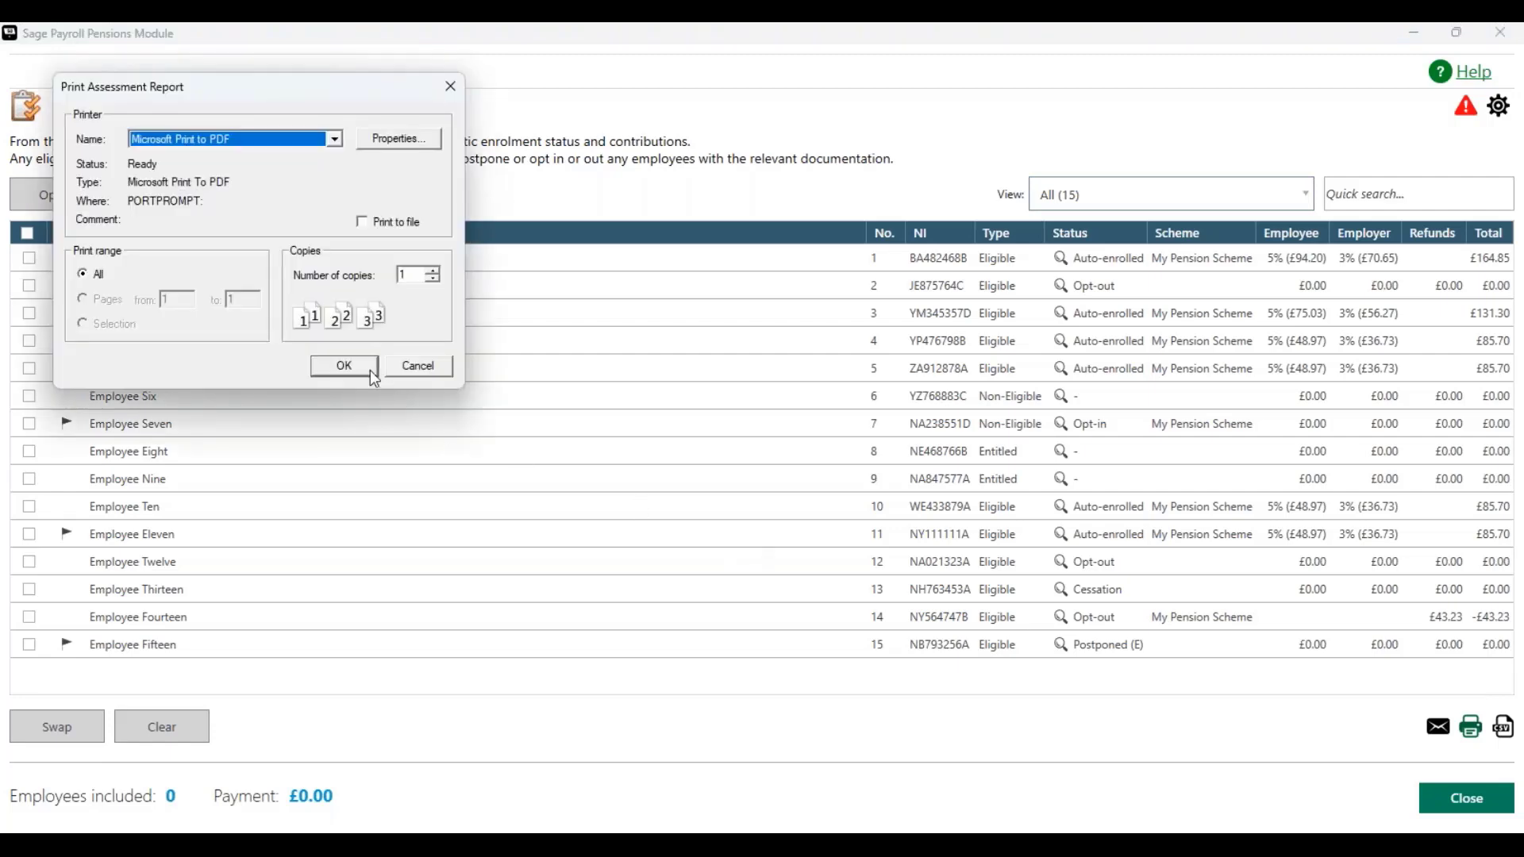
left_click(344, 366)
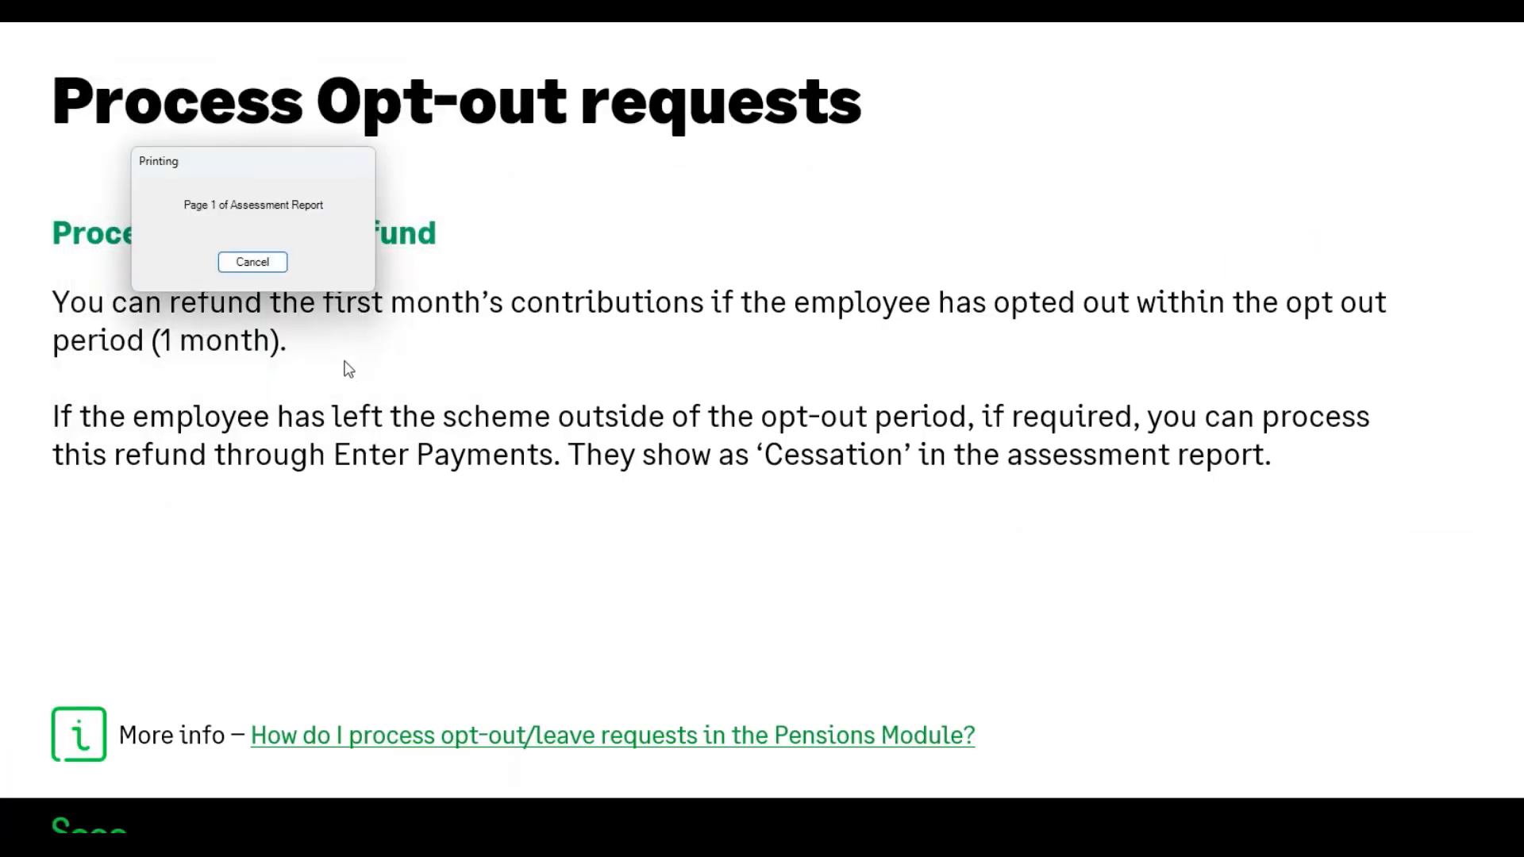
left_click_drag(513, 185, 484, 229)
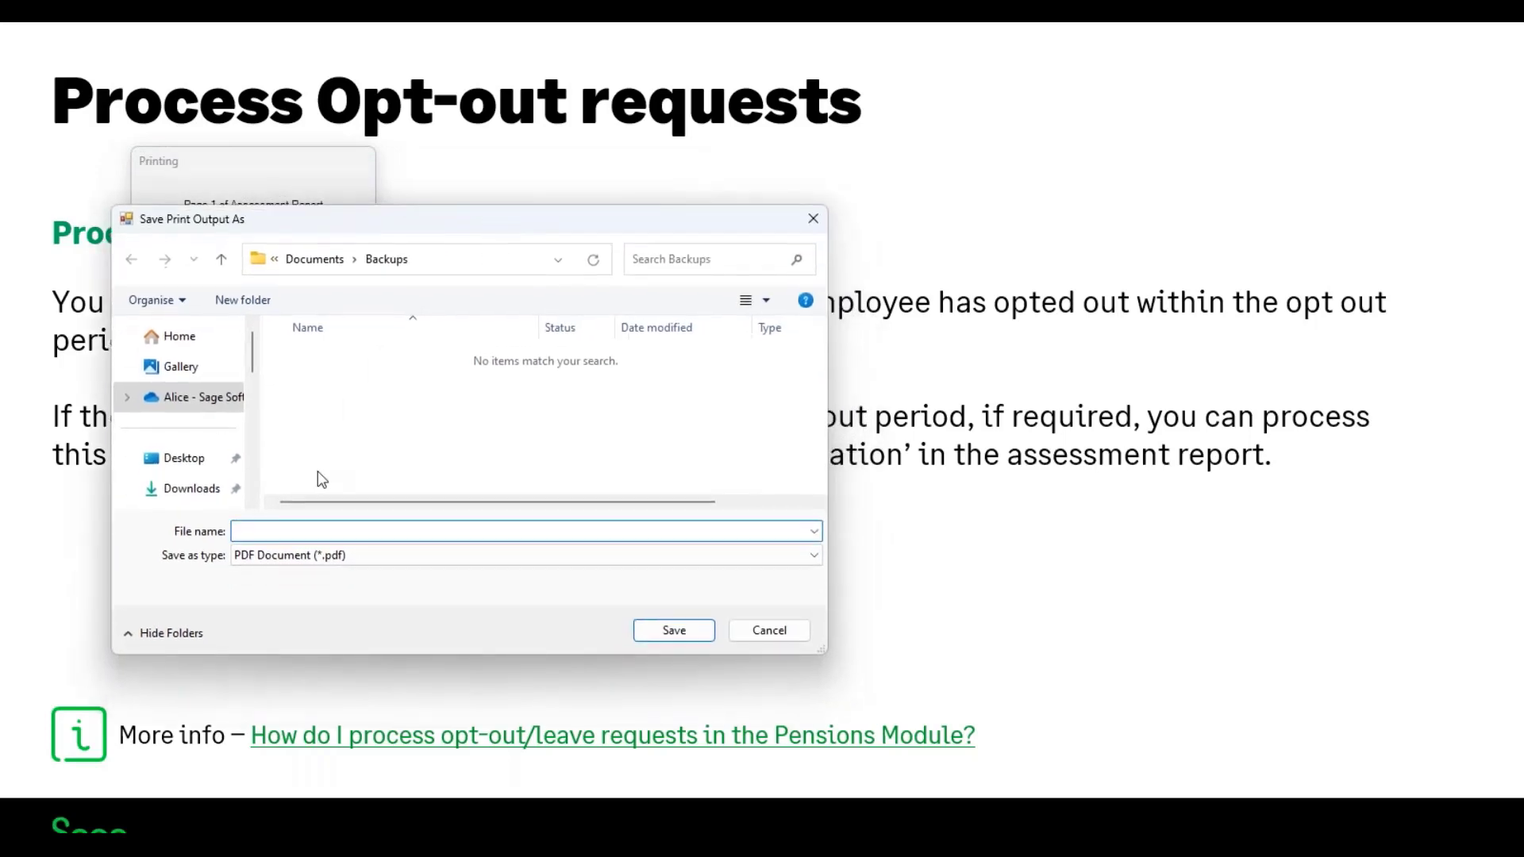
type("pension assessment June 2024")
left_click(652, 632)
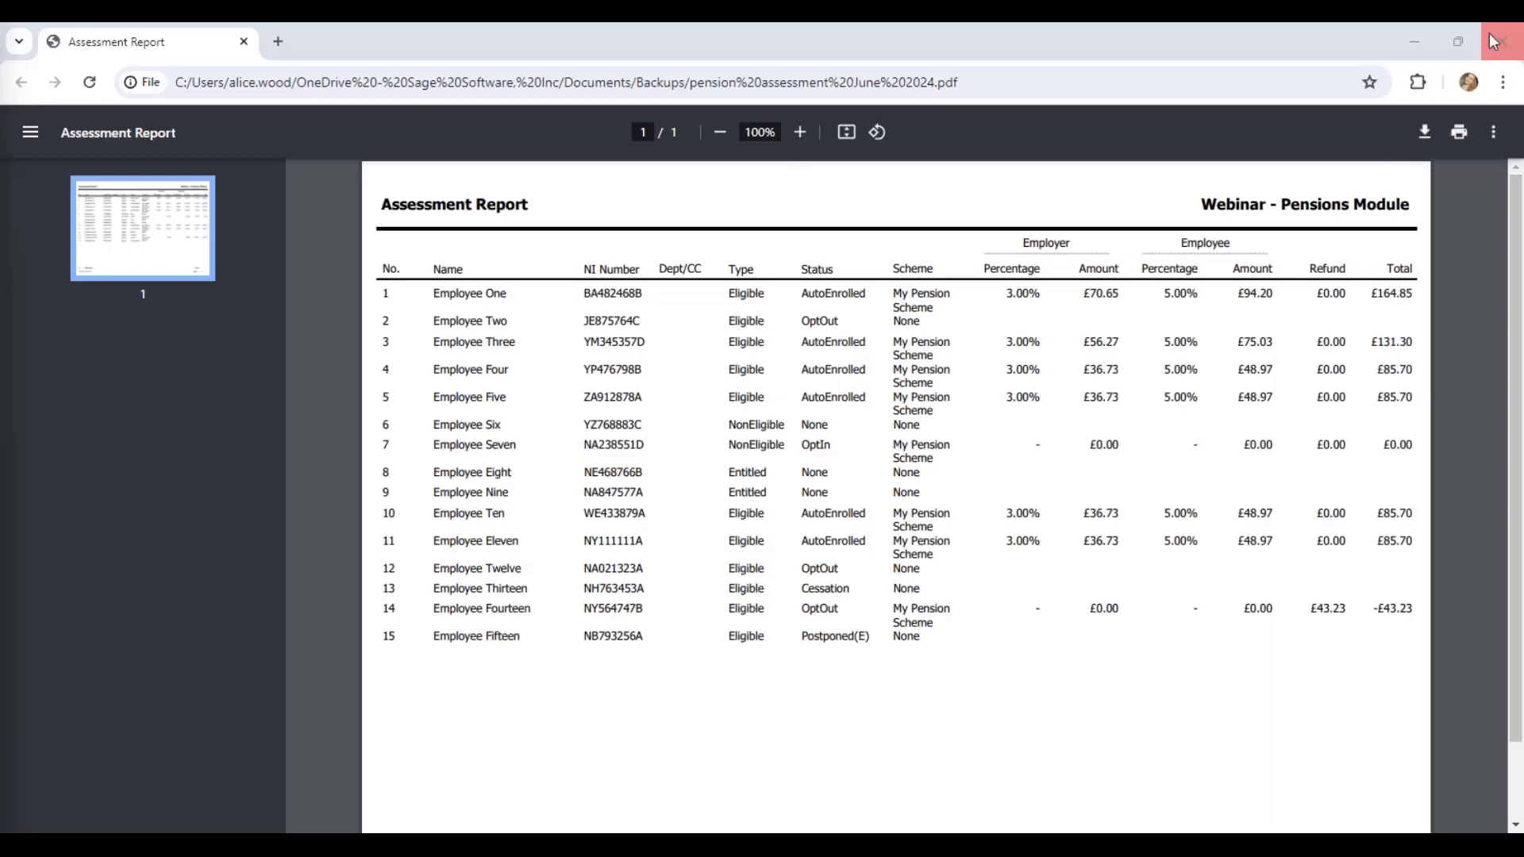
left_click(1416, 43)
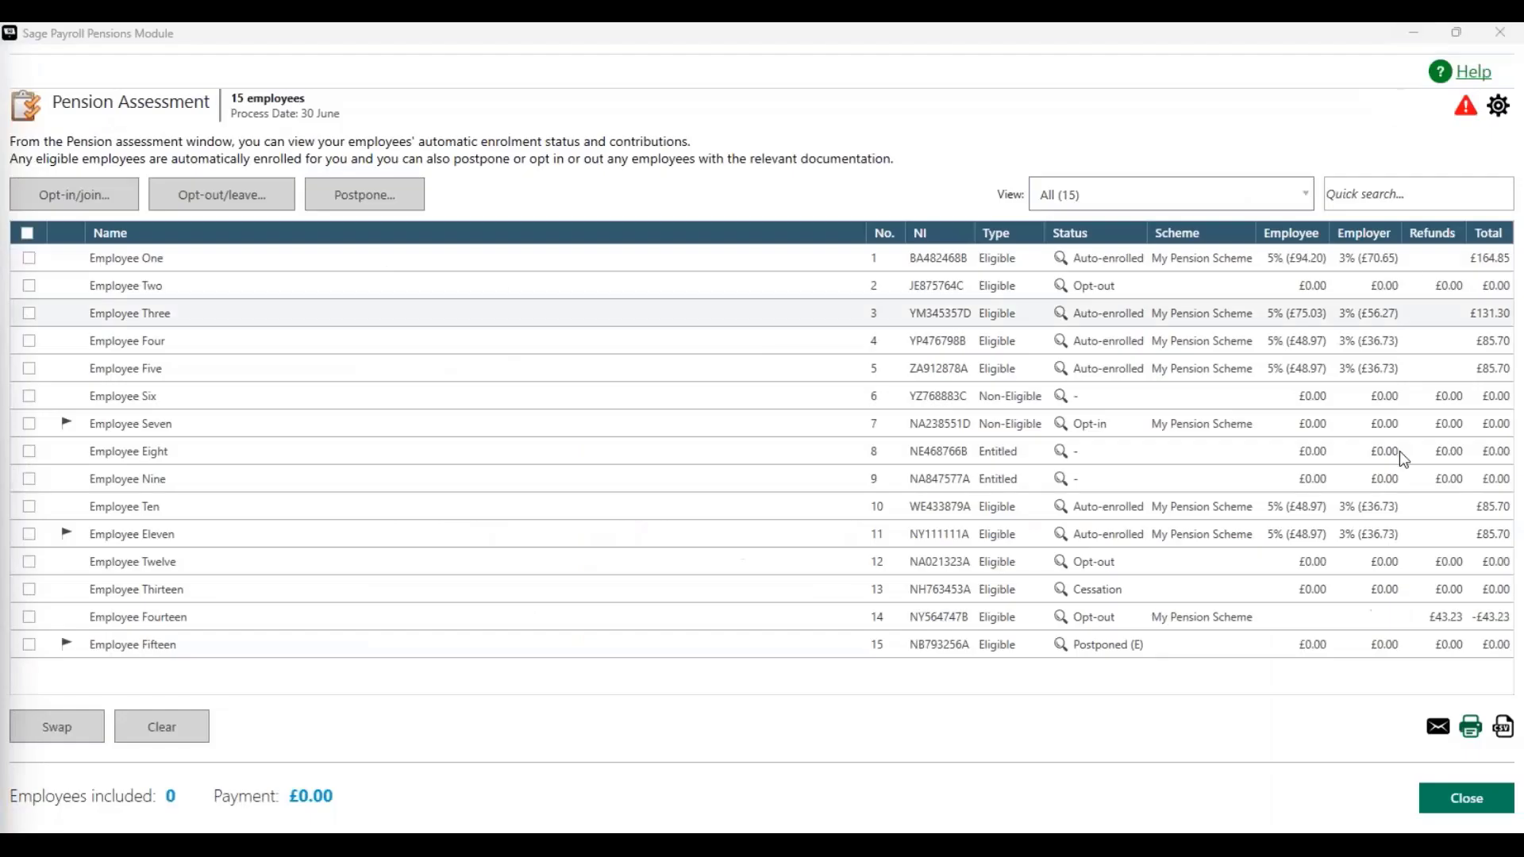
left_click(1476, 808)
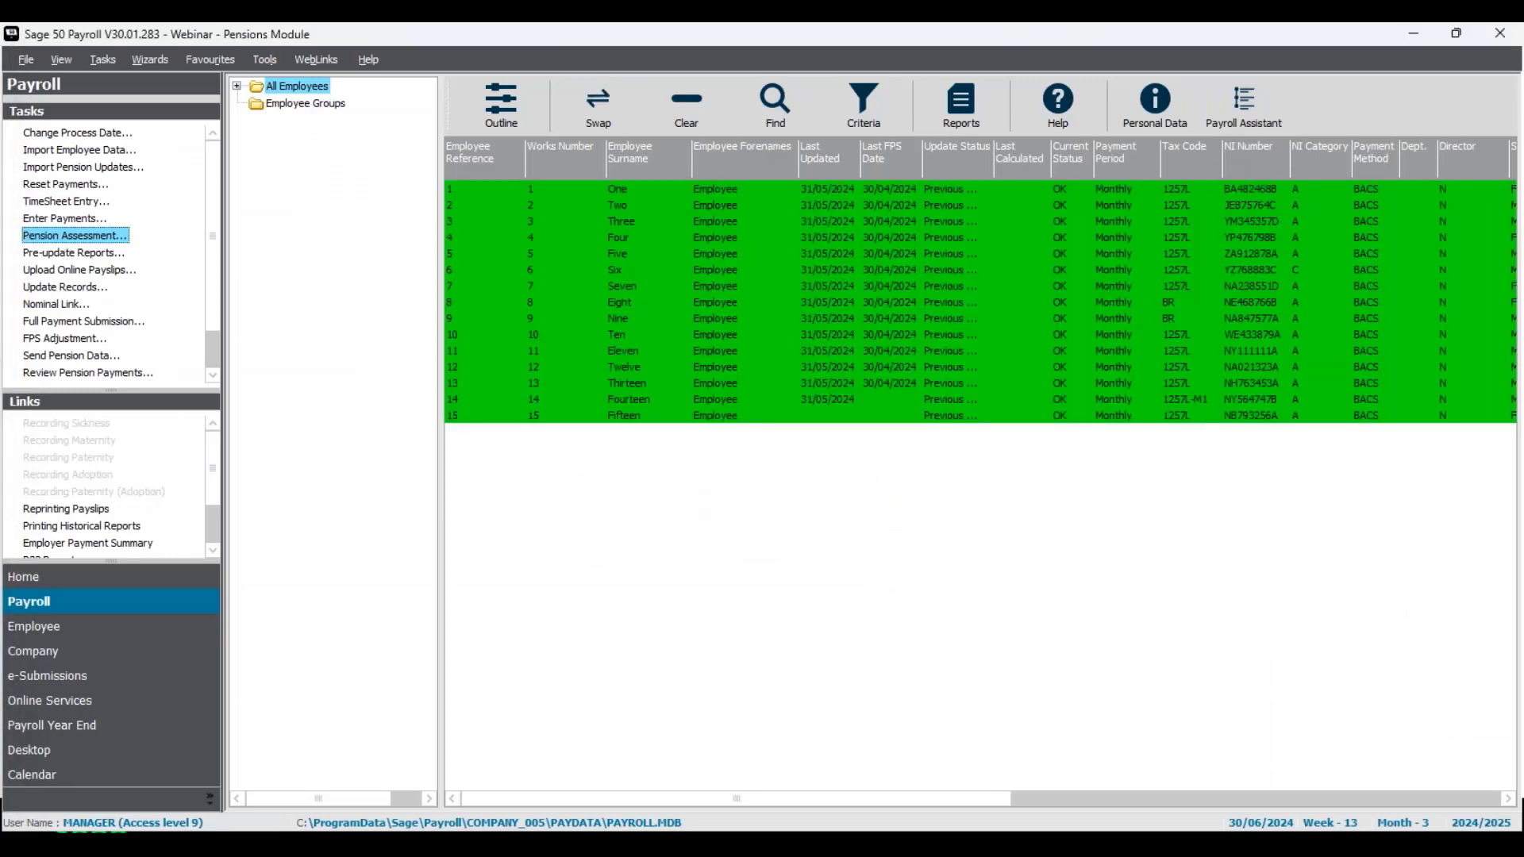